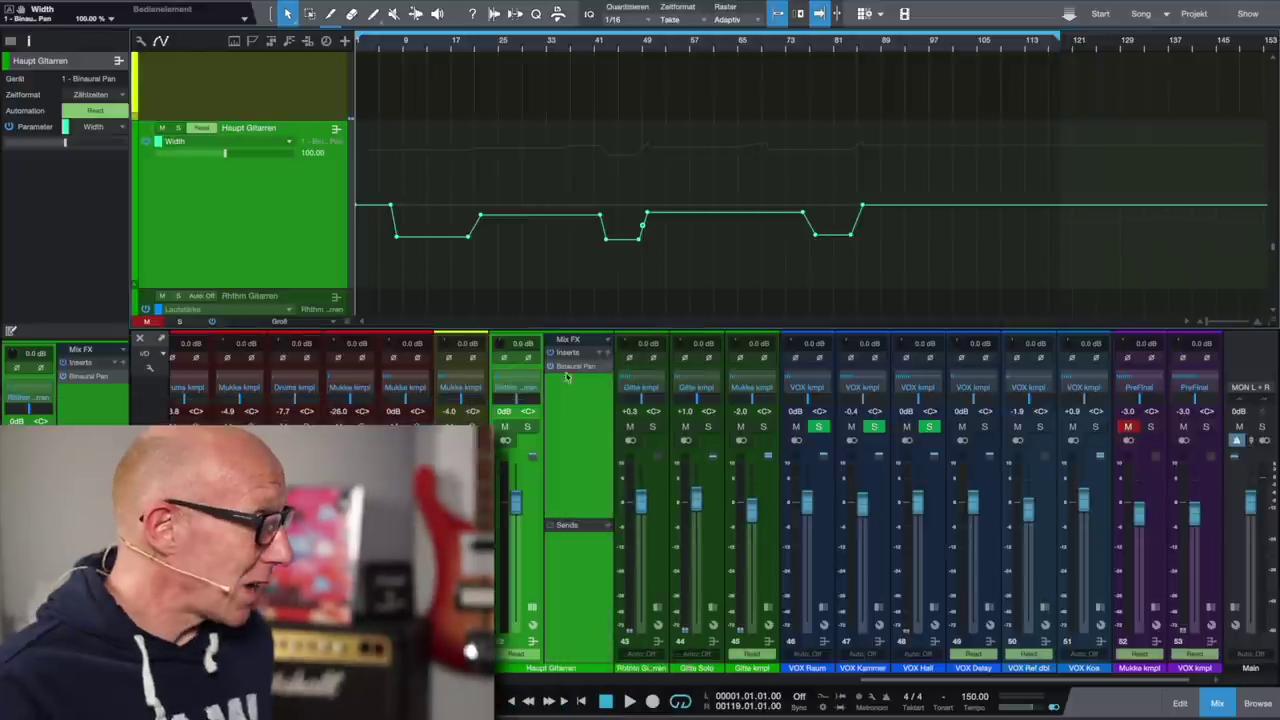
Step: Select the 08_Gitte L and 09_Gitte R guitar channels together in the mixer to inspect their pan settings
scroll(600, 390, "left", 3)
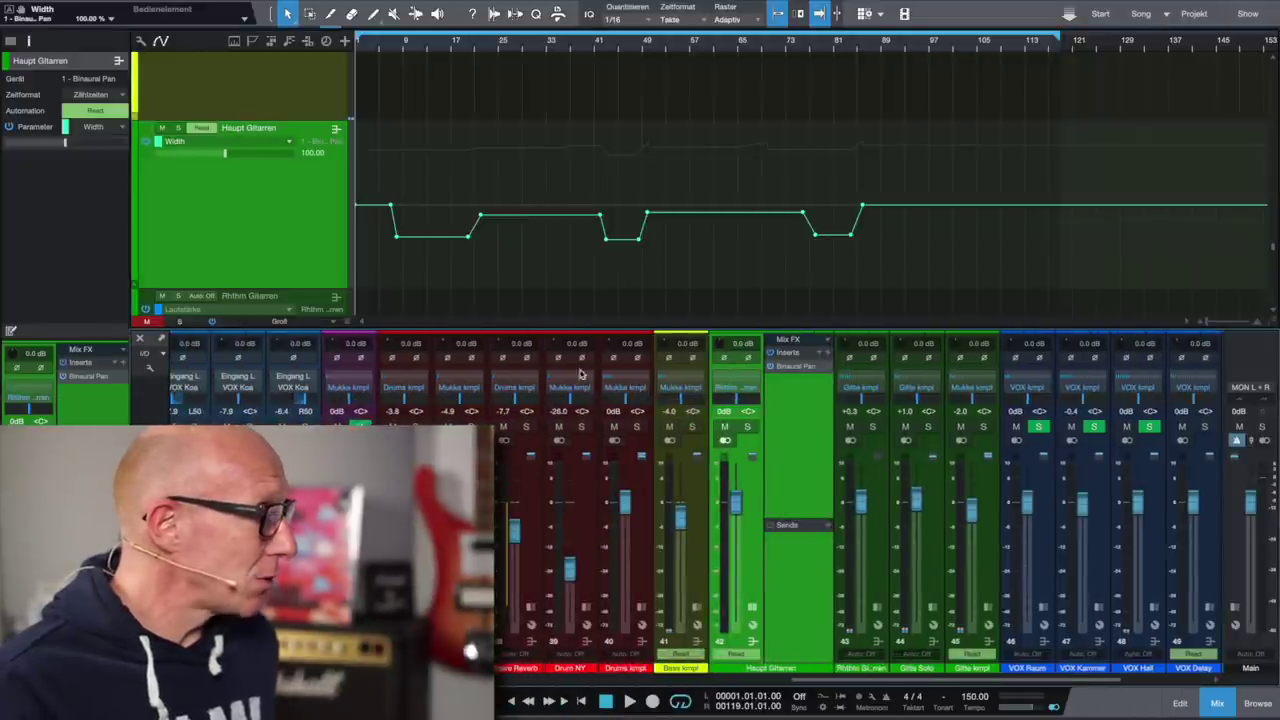
scroll(270, 212, "up", 5)
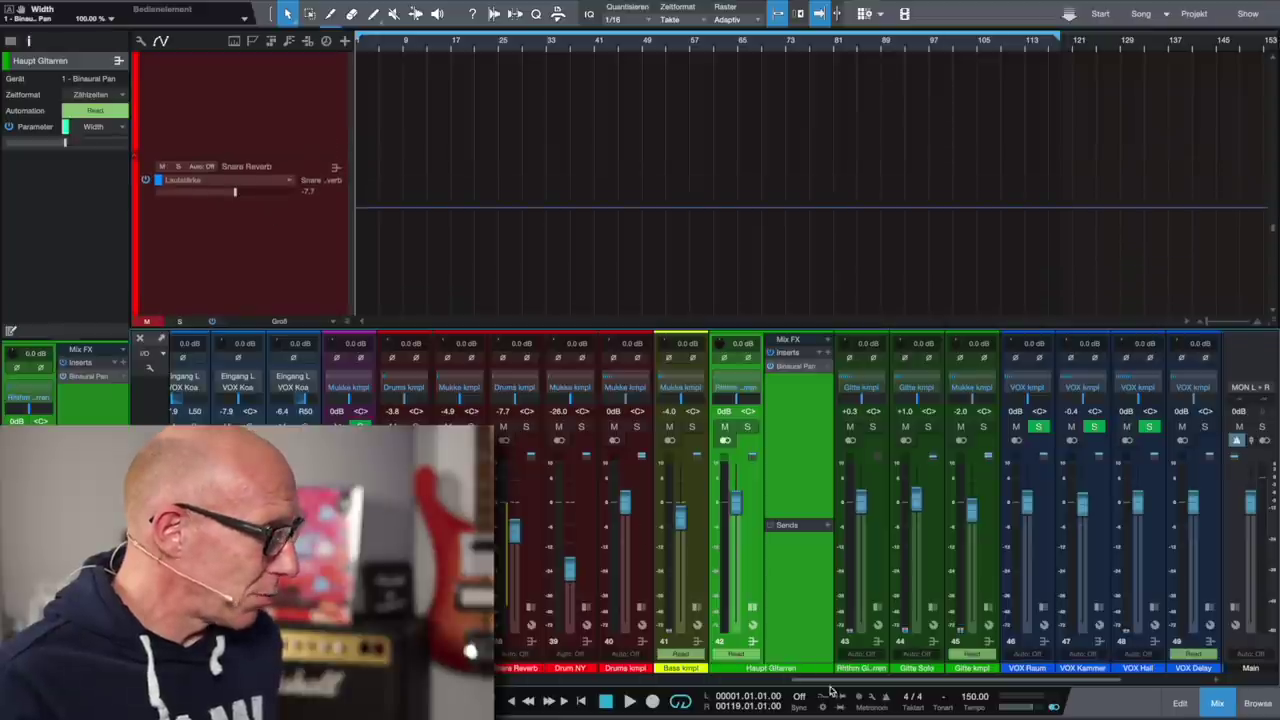
left_click_drag(730, 680, 680, 700)
scroll(710, 660, "right", 5)
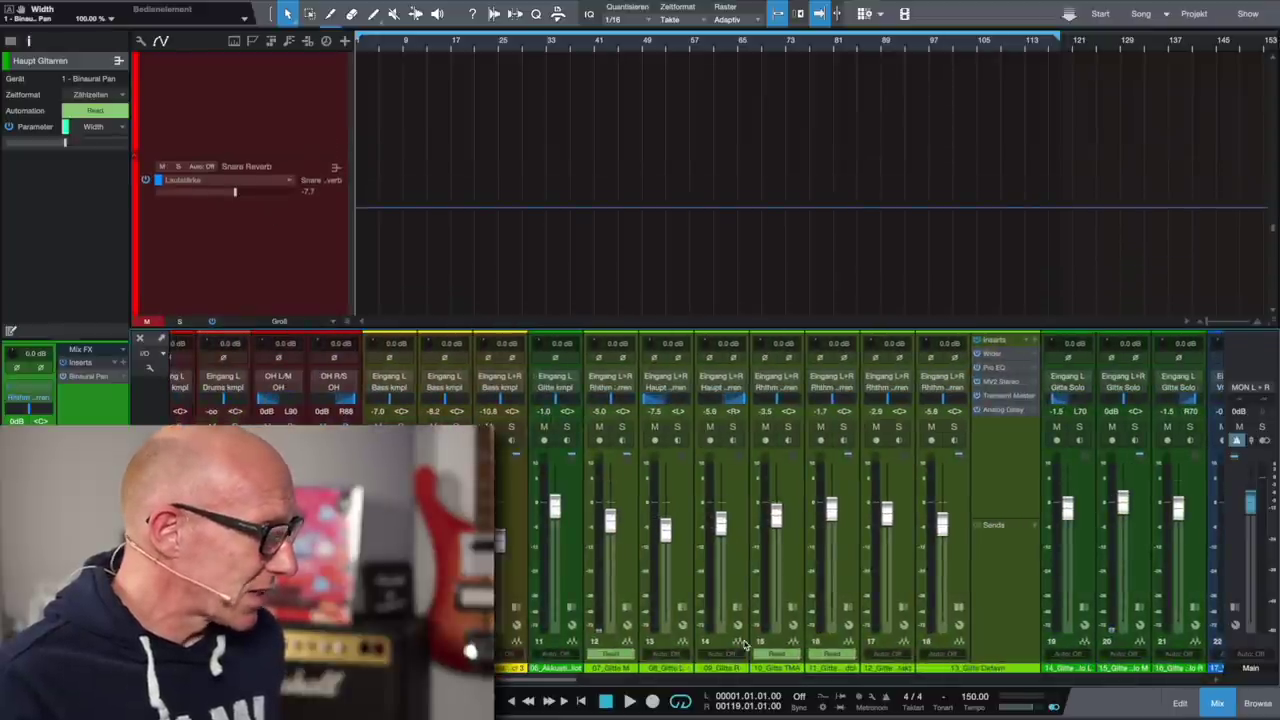
left_click(690, 585)
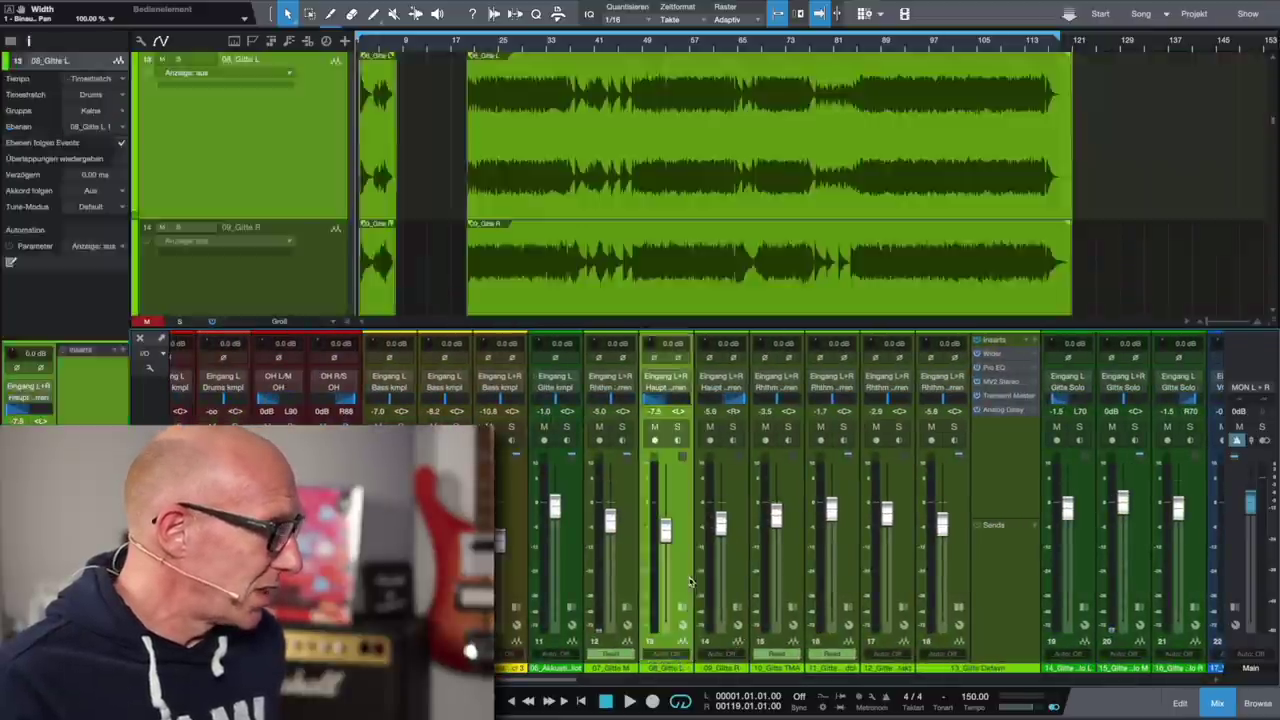
left_click(748, 576, "shift")
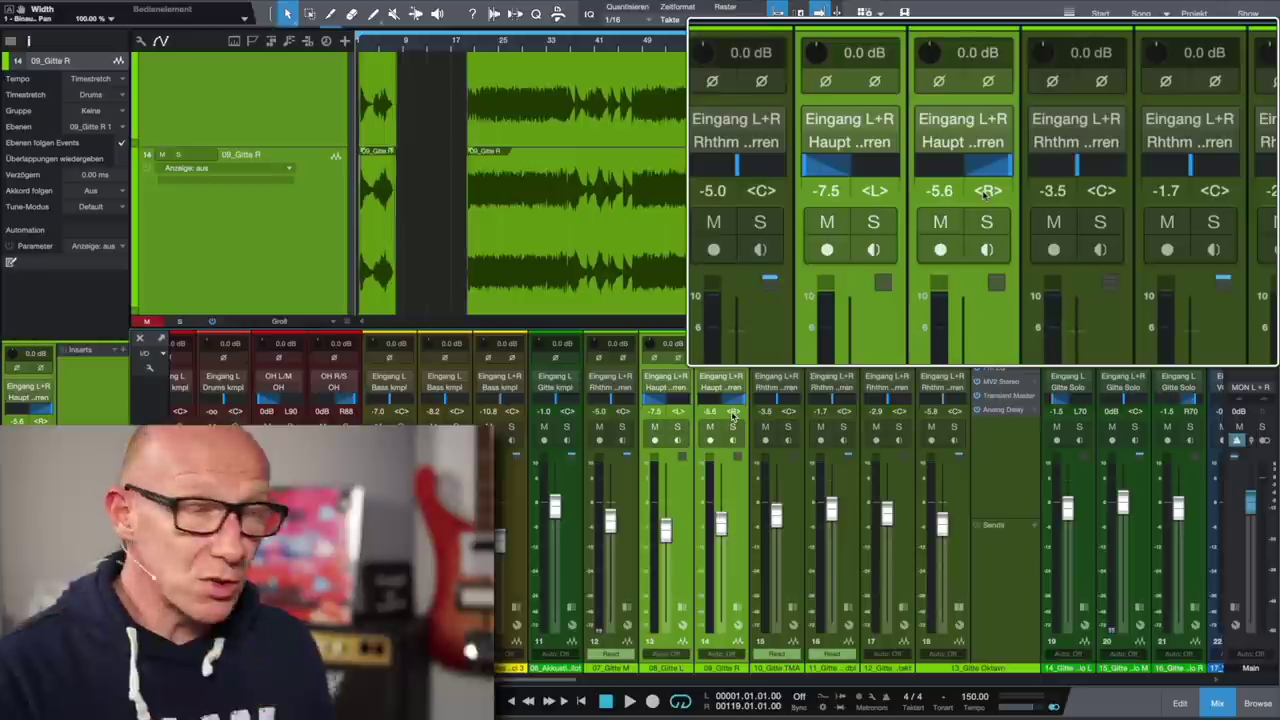
Step: Set the Width of the Binaural Pan on the Haupt Gitarren bus to 34 %, and close the plug-in
left_click_drag(820, 682, 1034, 683)
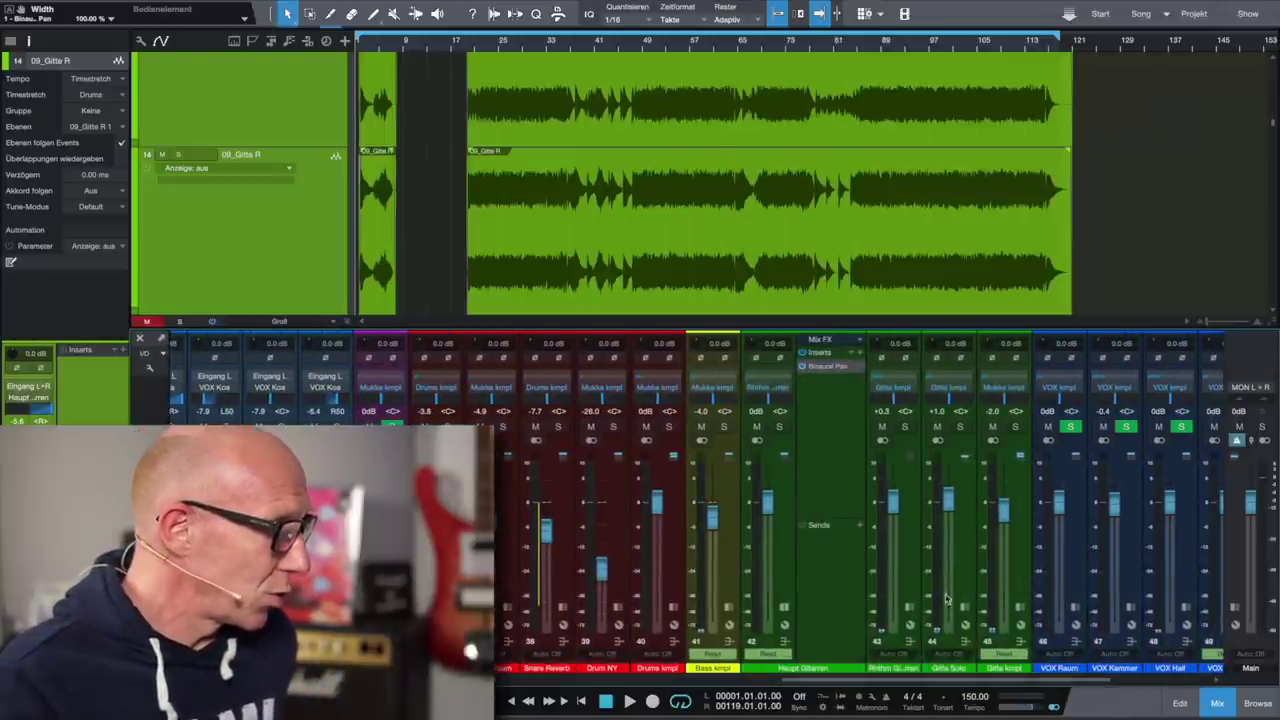
left_click(793, 544)
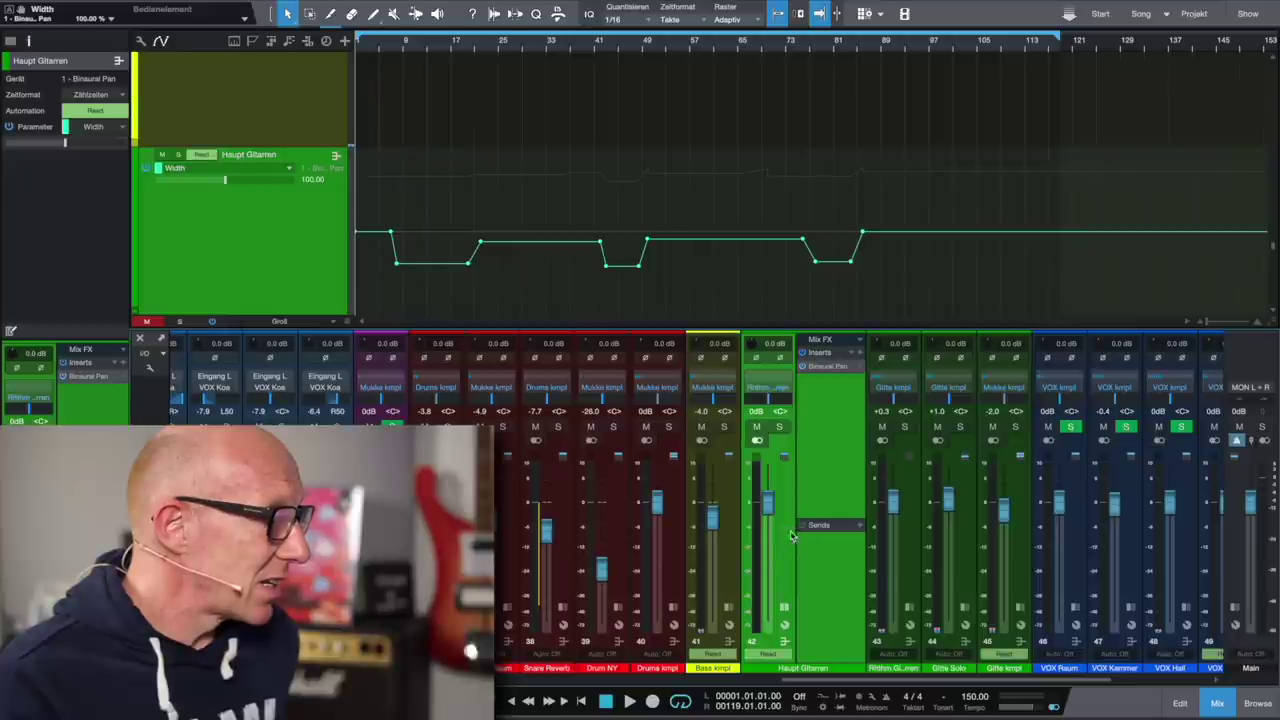
left_click(836, 368)
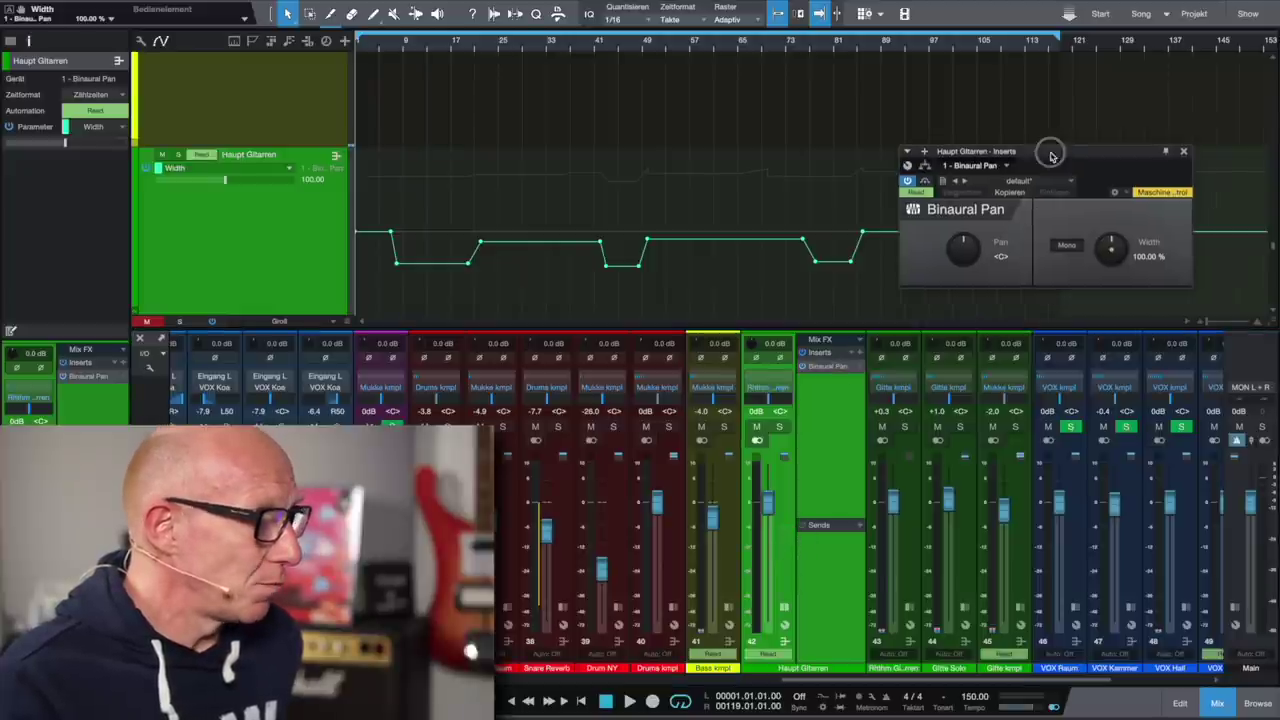
left_click_drag(1049, 151, 936, 160)
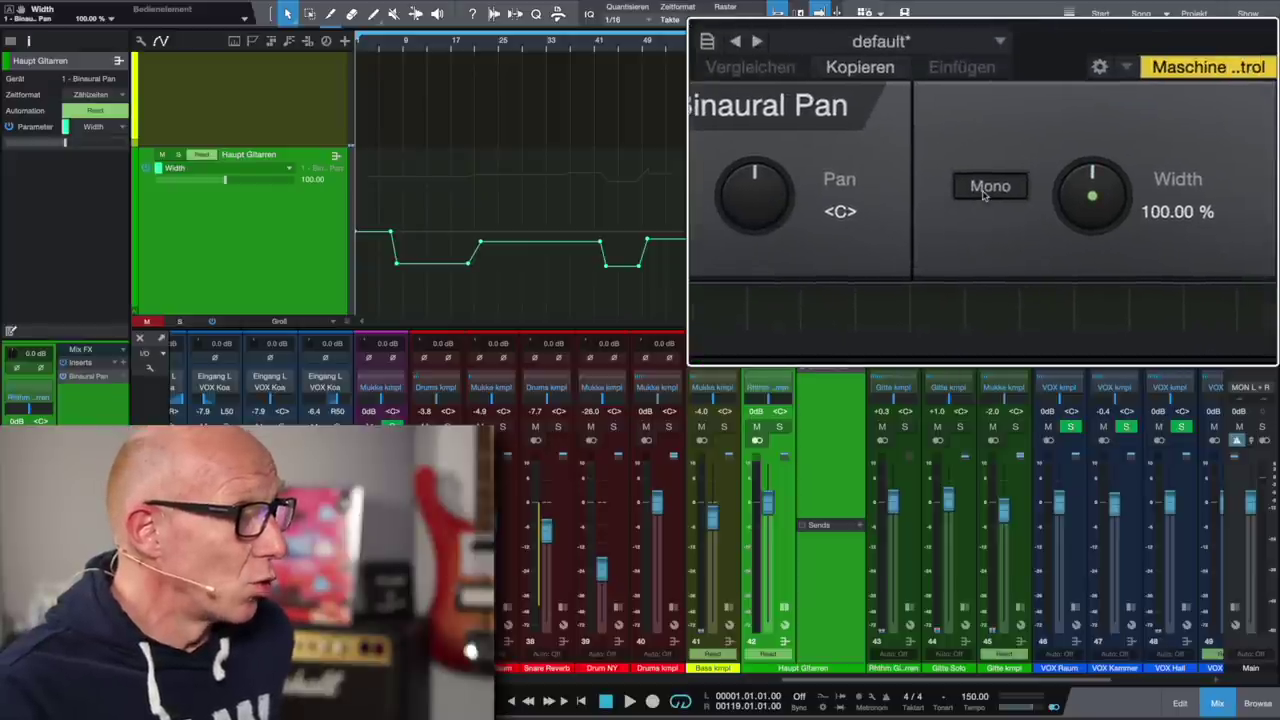
left_click_drag(983, 195, 983, 195)
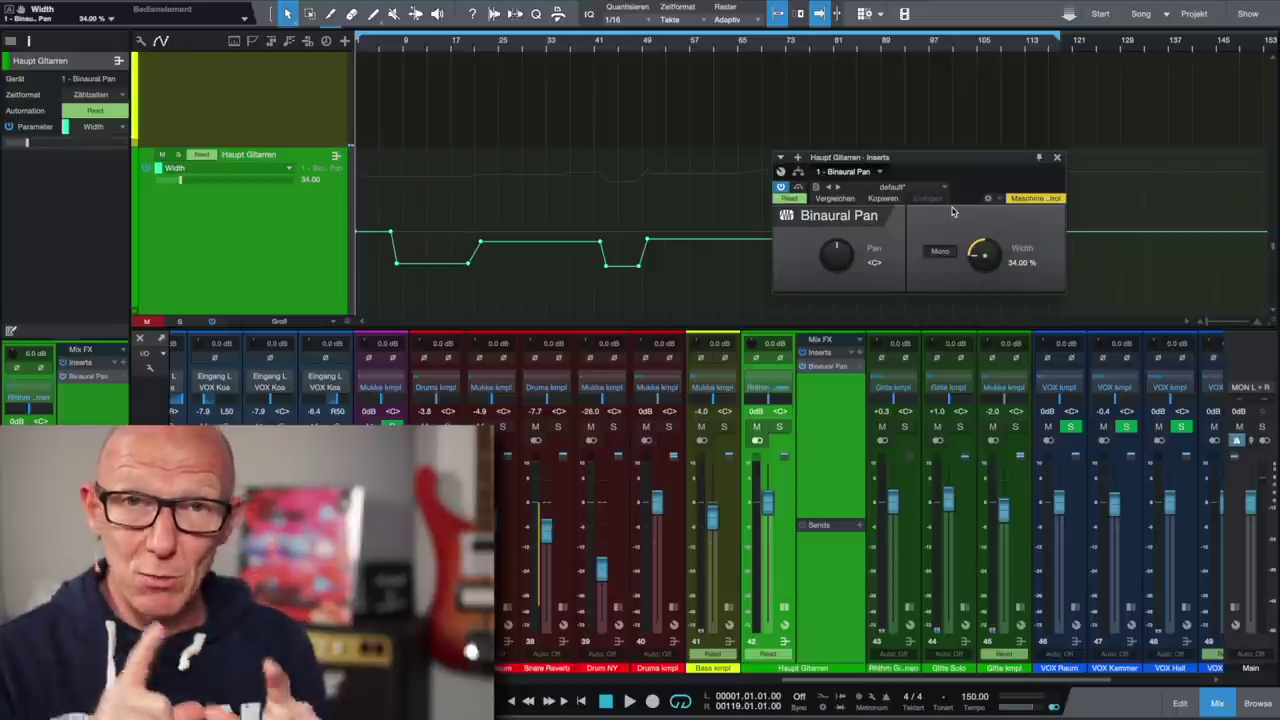
left_click(1057, 157)
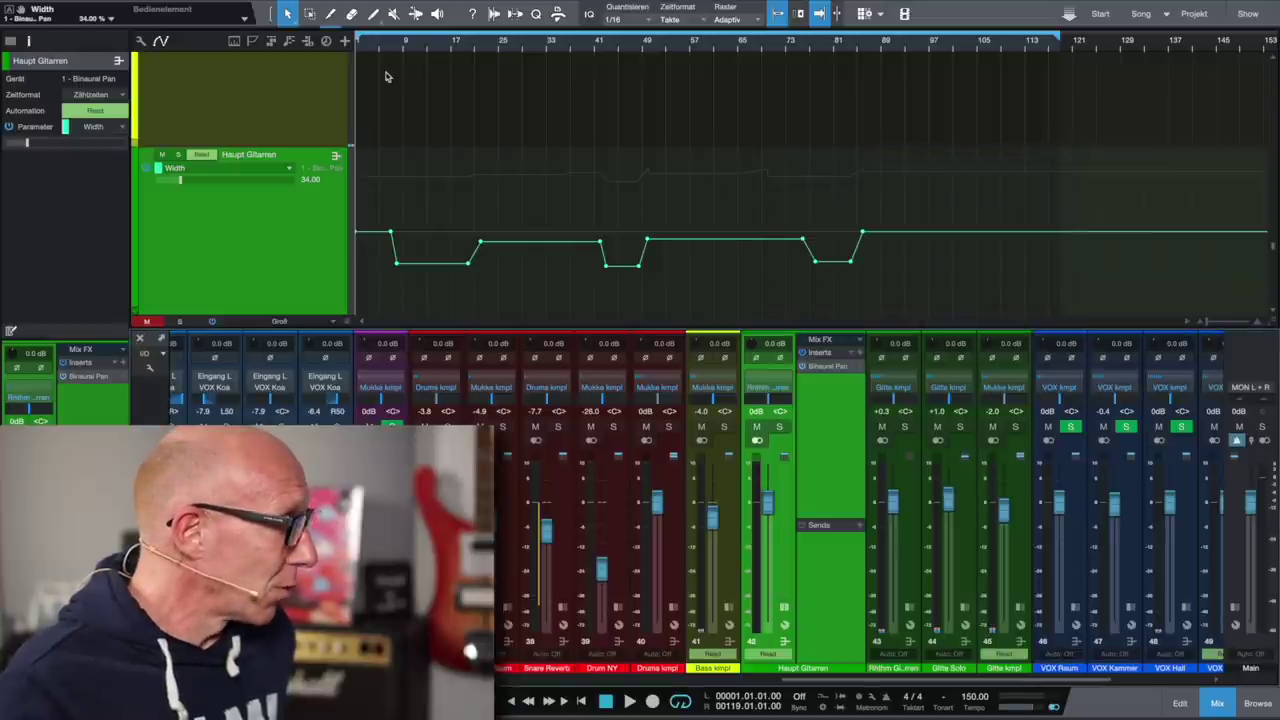
Step: Examine the points of the Width automation curve on the Haupt Gitarren bus across the song sections
left_click(392, 242)
left_click_drag(392, 242, 397, 268)
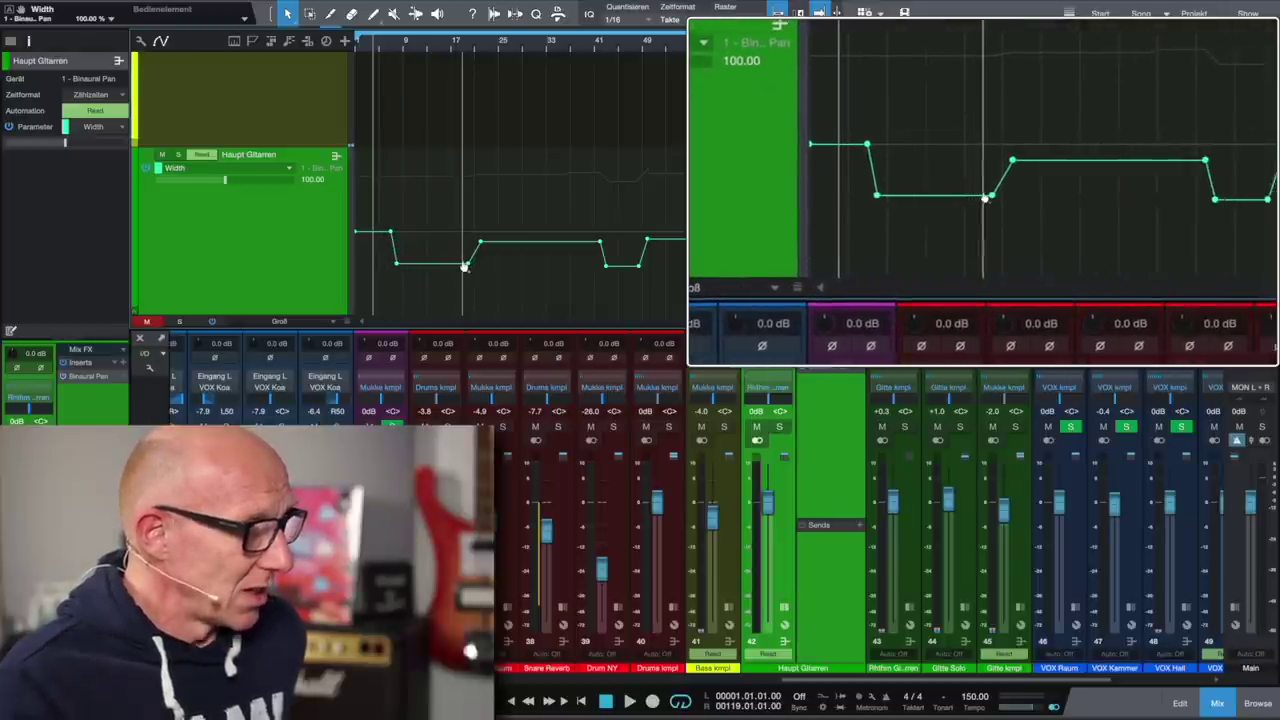
left_click_drag(467, 266, 481, 246)
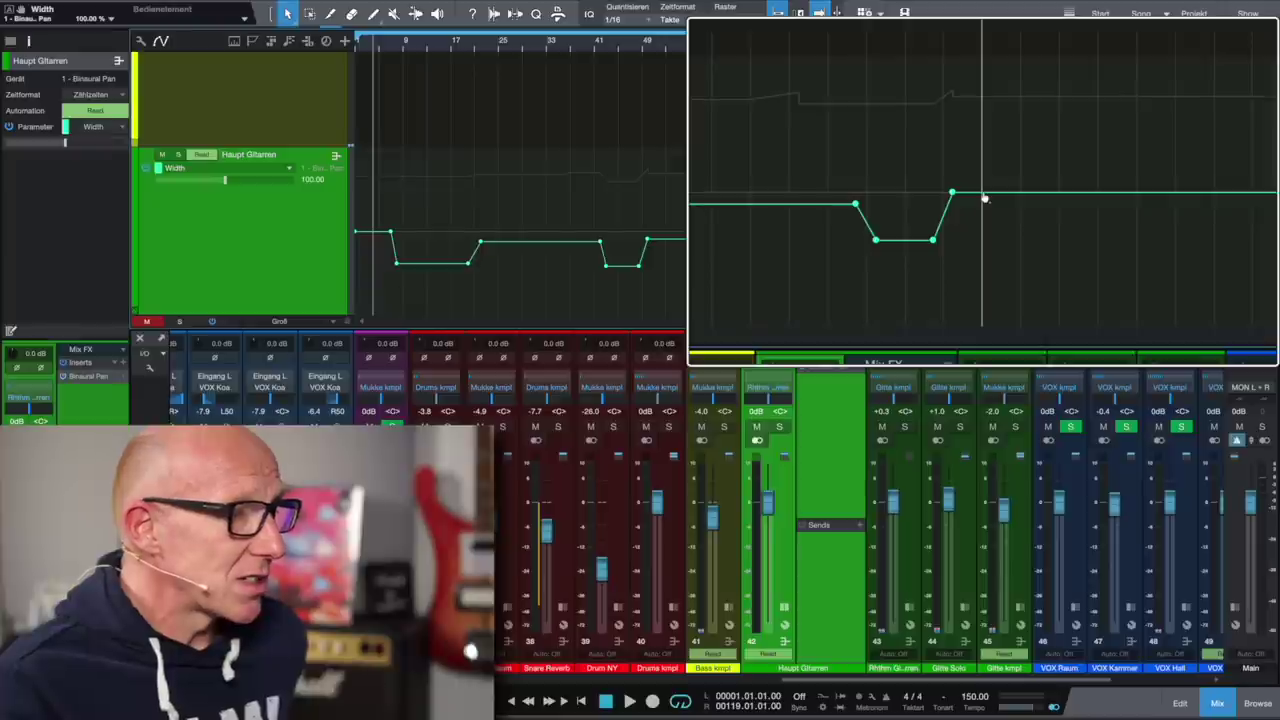
mouse_move(984, 198)
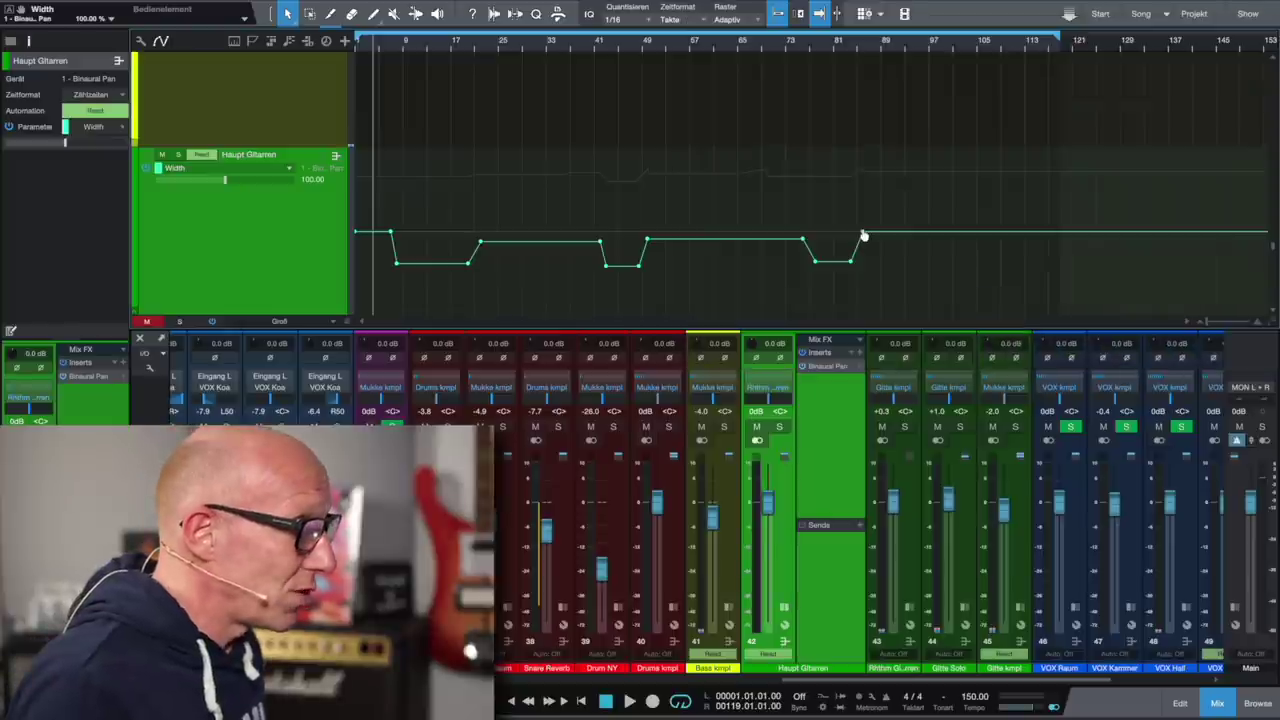
Step: Solo the Haupt Gitarren bus and play the song from about bar 39 through the width change
left_click(179, 156)
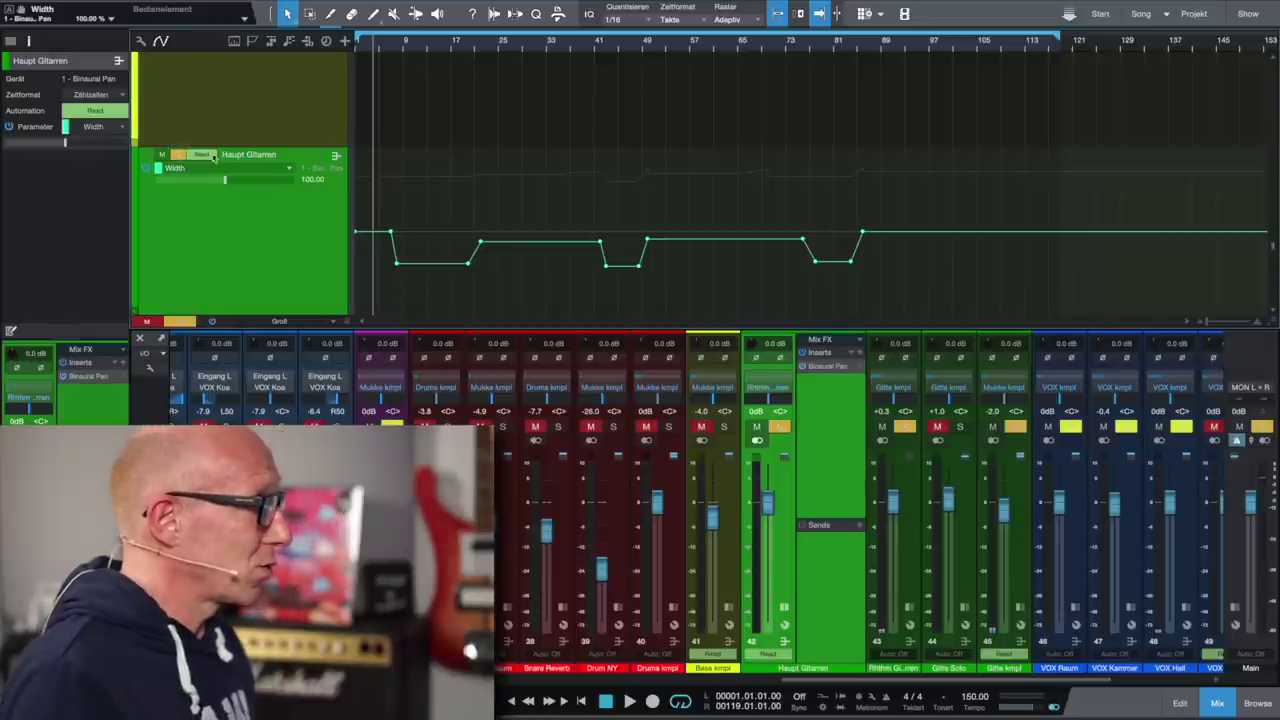
left_click(588, 48)
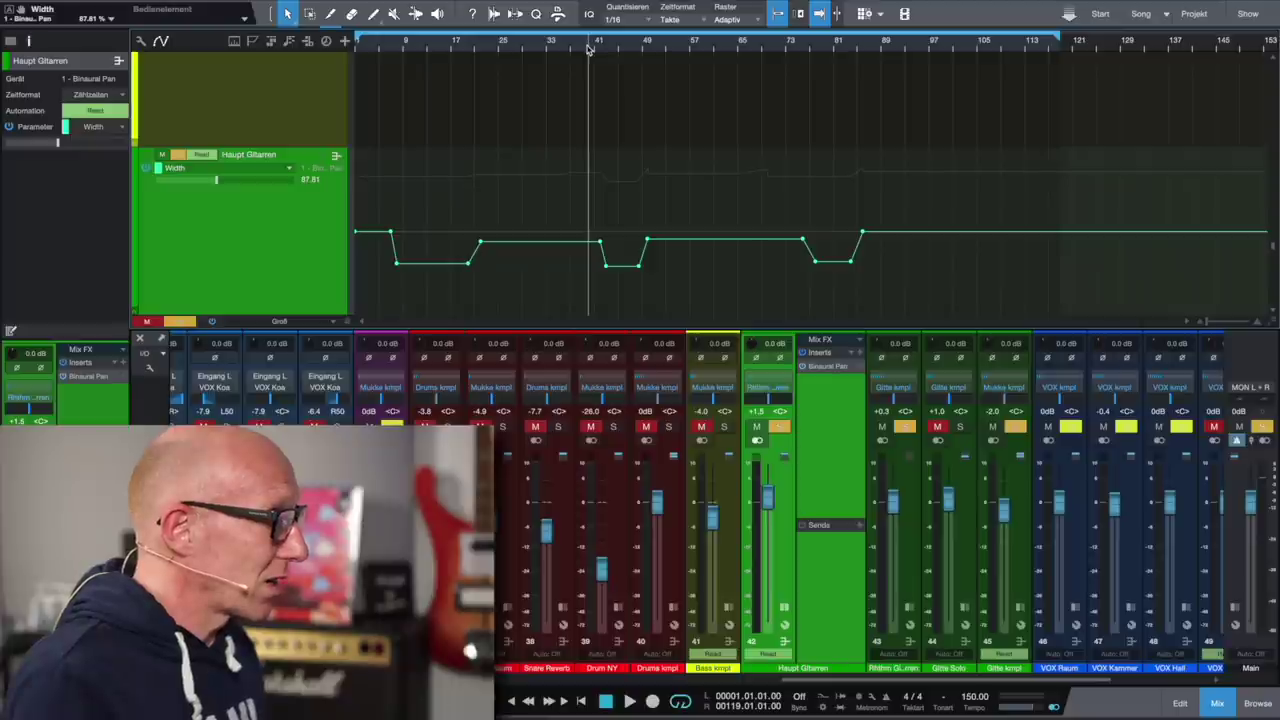
key("space")
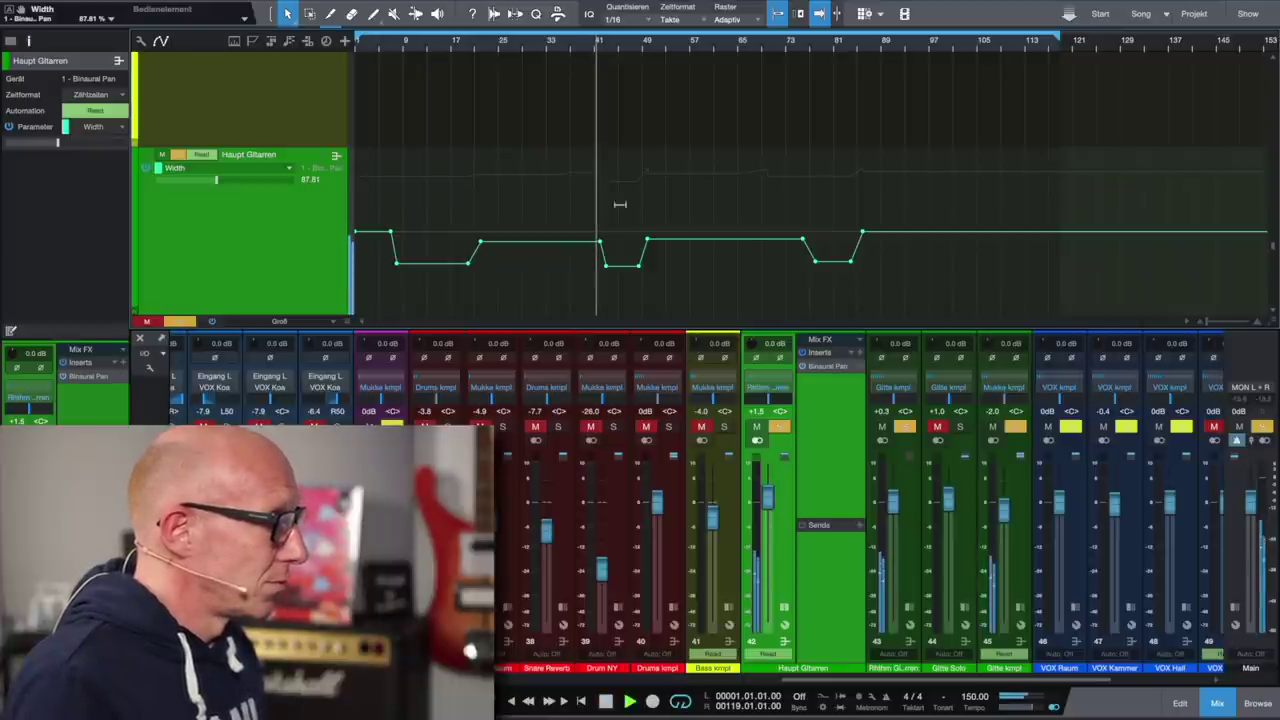
scroll(609, 277, "up", 1)
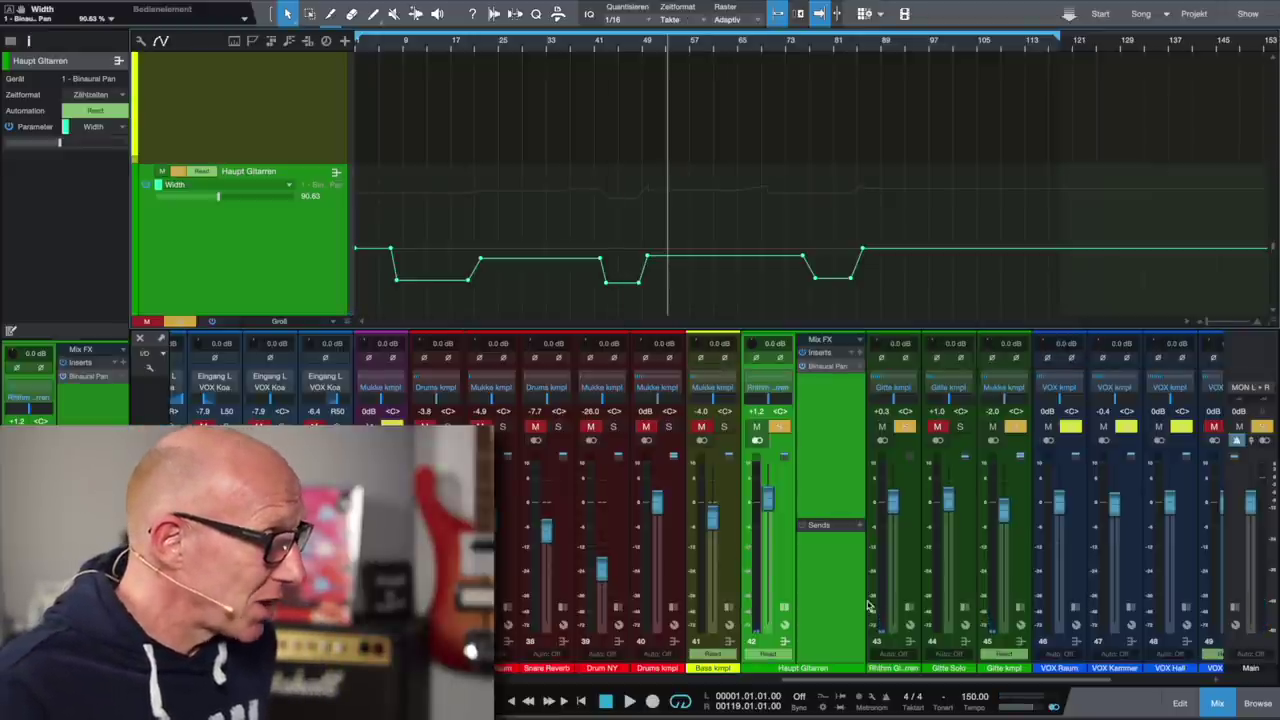
Step: Try panning the 08_Gitte L channel in to L62, and return it to hard left
scroll(868, 605, "left", 10)
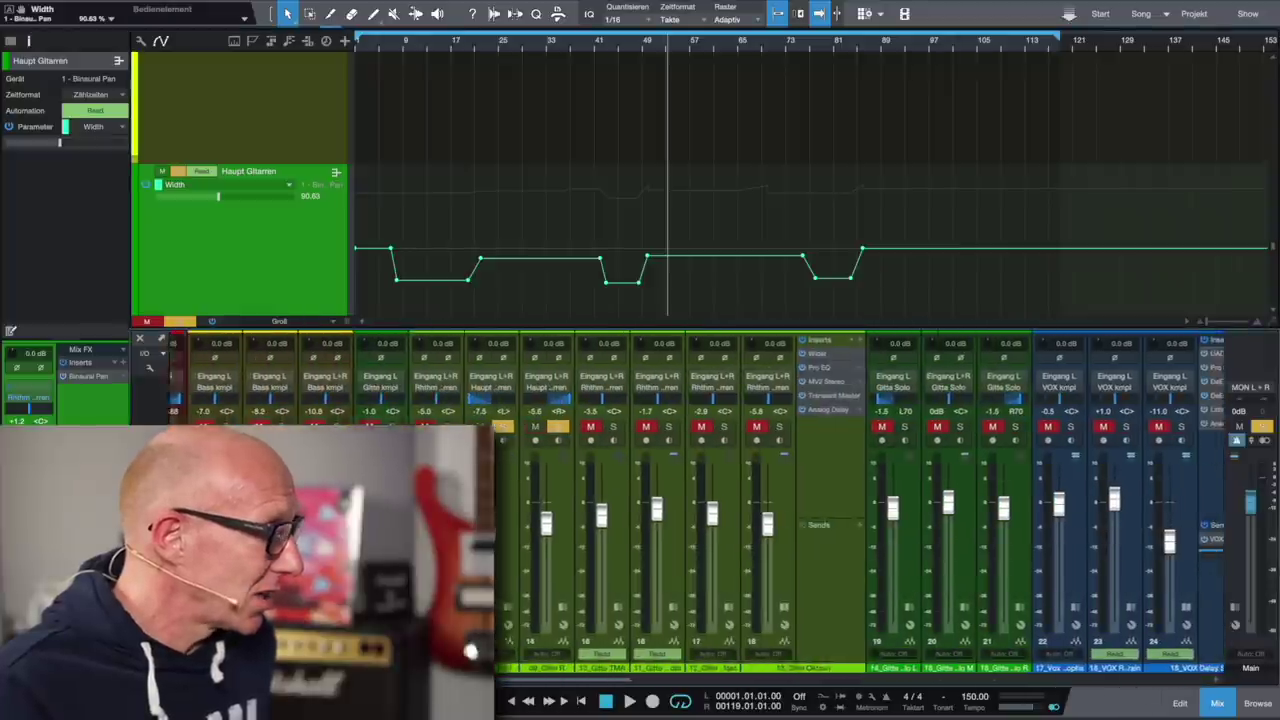
scroll(868, 605, "left", 3)
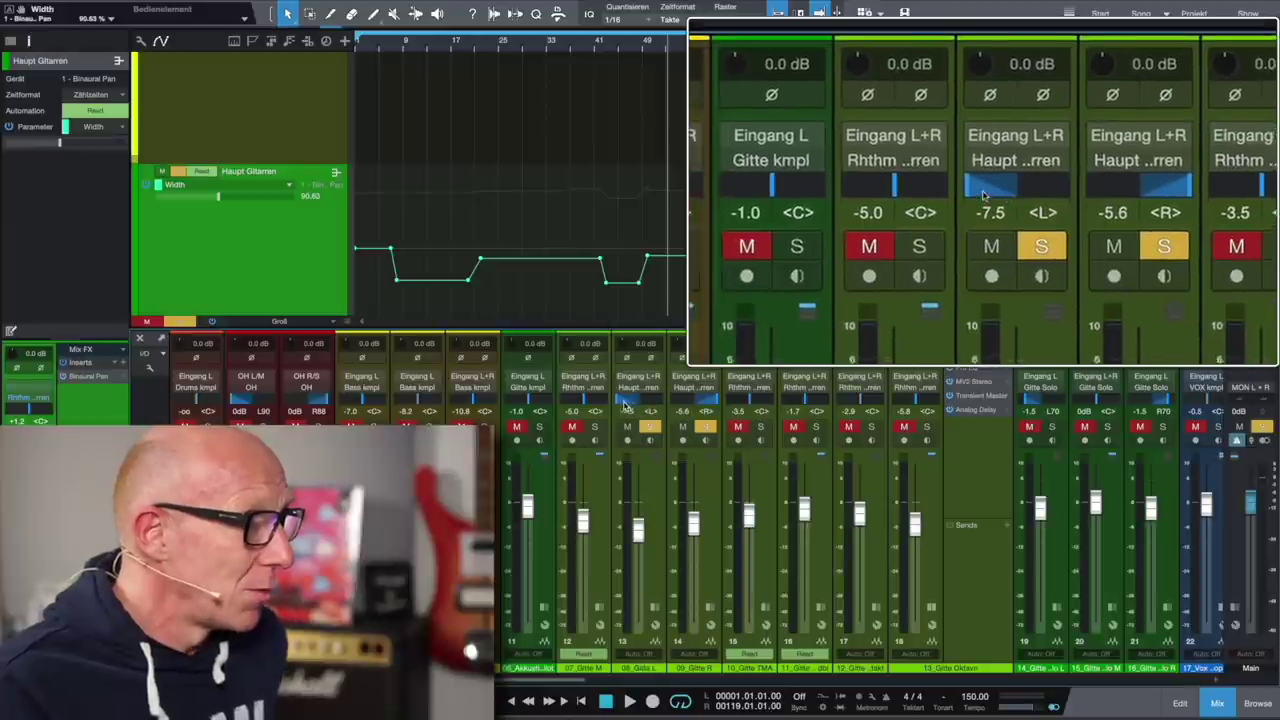
left_click_drag(638, 407, 627, 400)
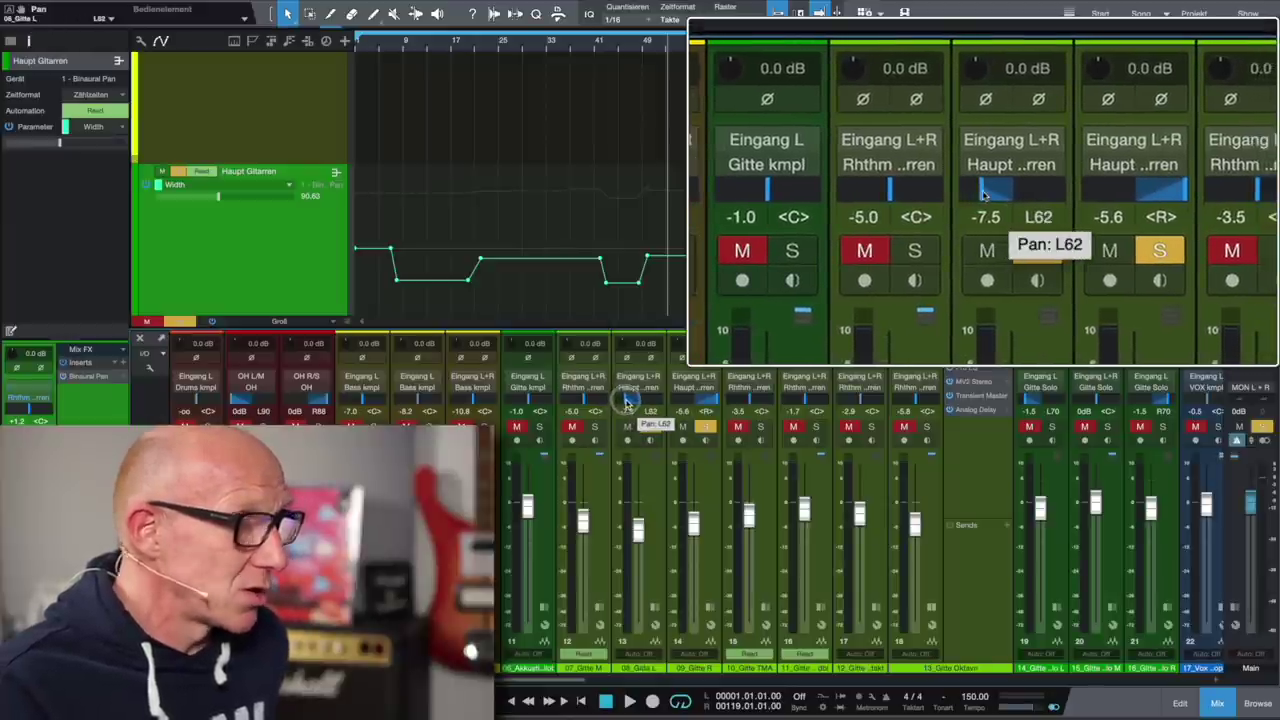
left_click_drag(625, 400, 612, 401)
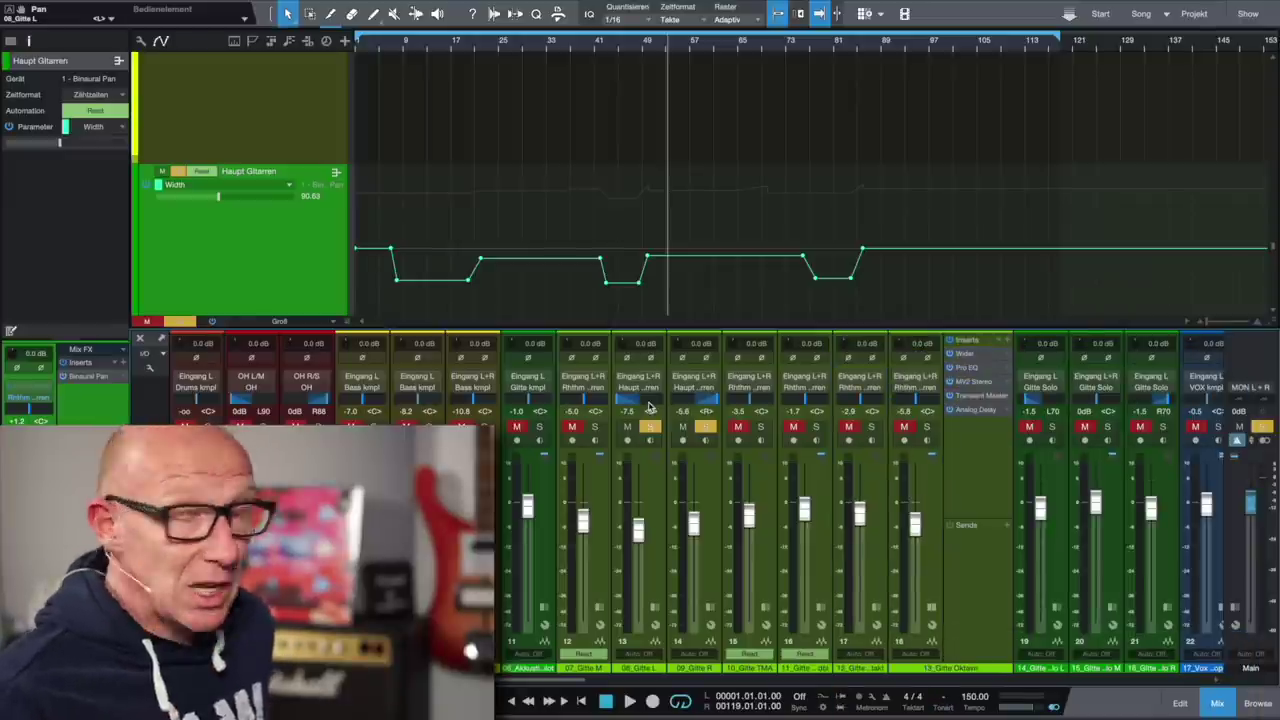
Step: Select the 07_Gitte M track and examine its volume automation points closely around bars 48 to 50
scroll(360, 230, "down", 10)
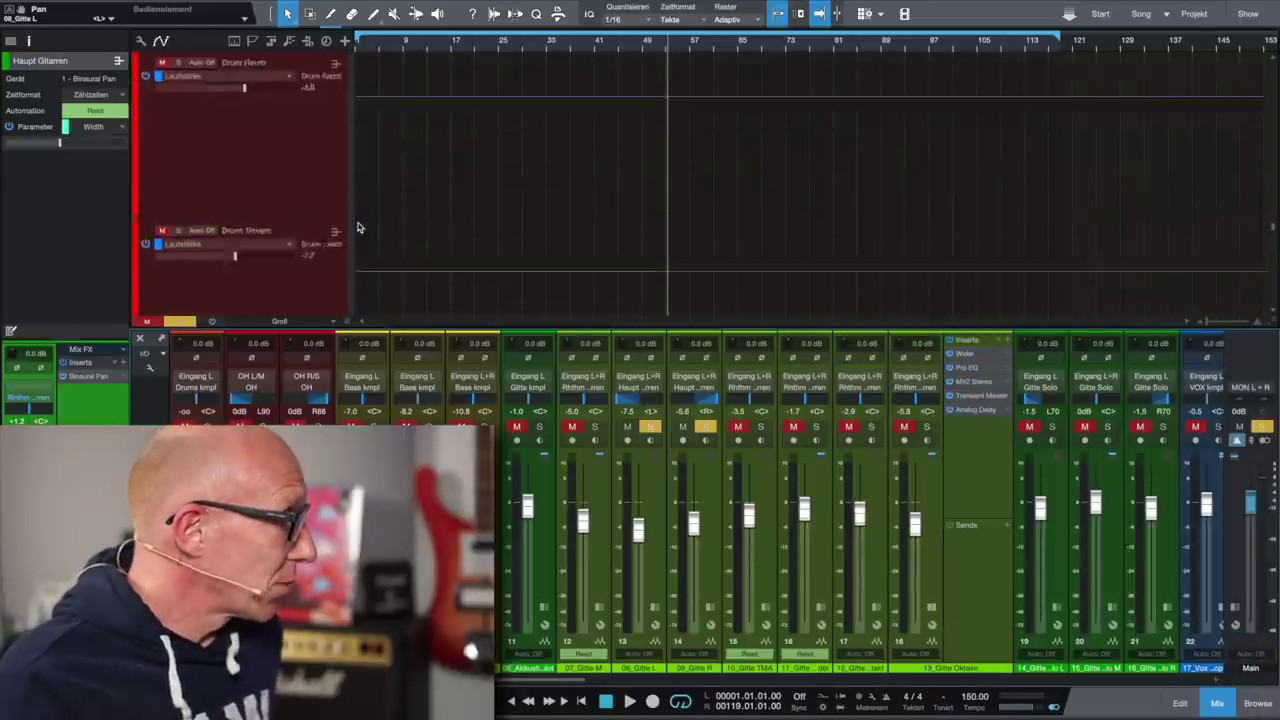
scroll(358, 227, "up", 10)
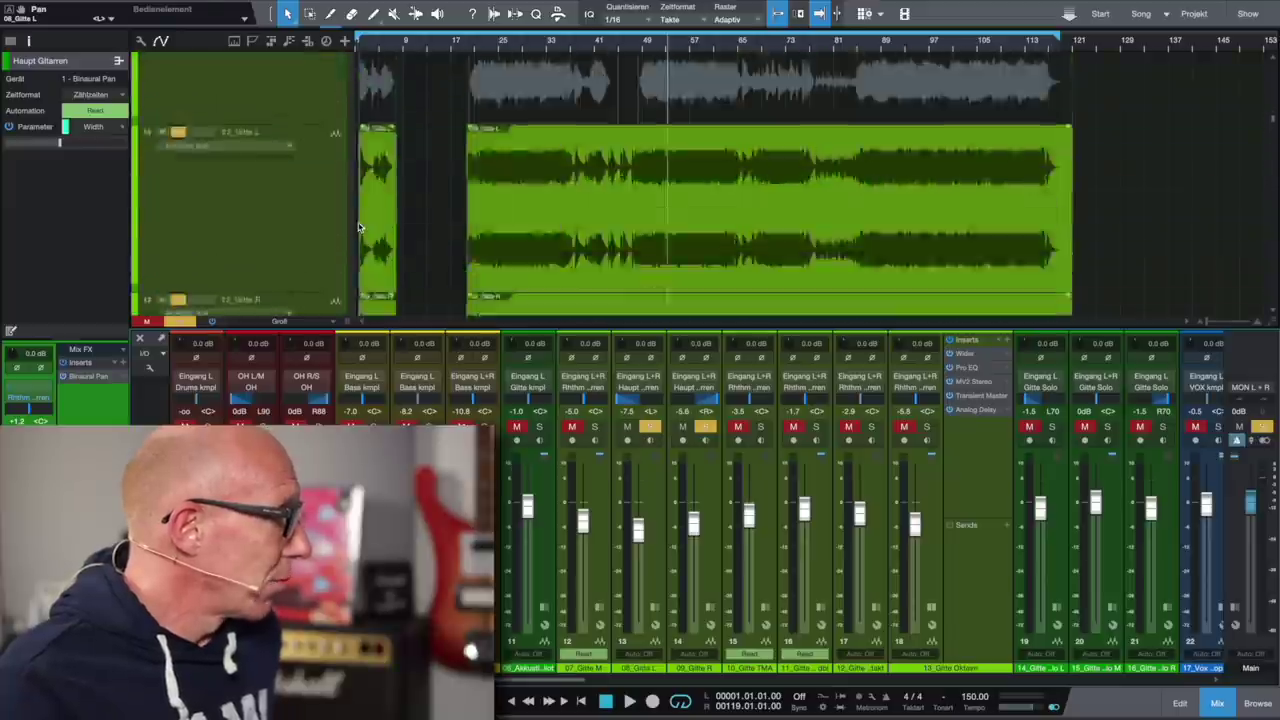
scroll(358, 227, "down", 1)
scroll(358, 227, "down", 1)
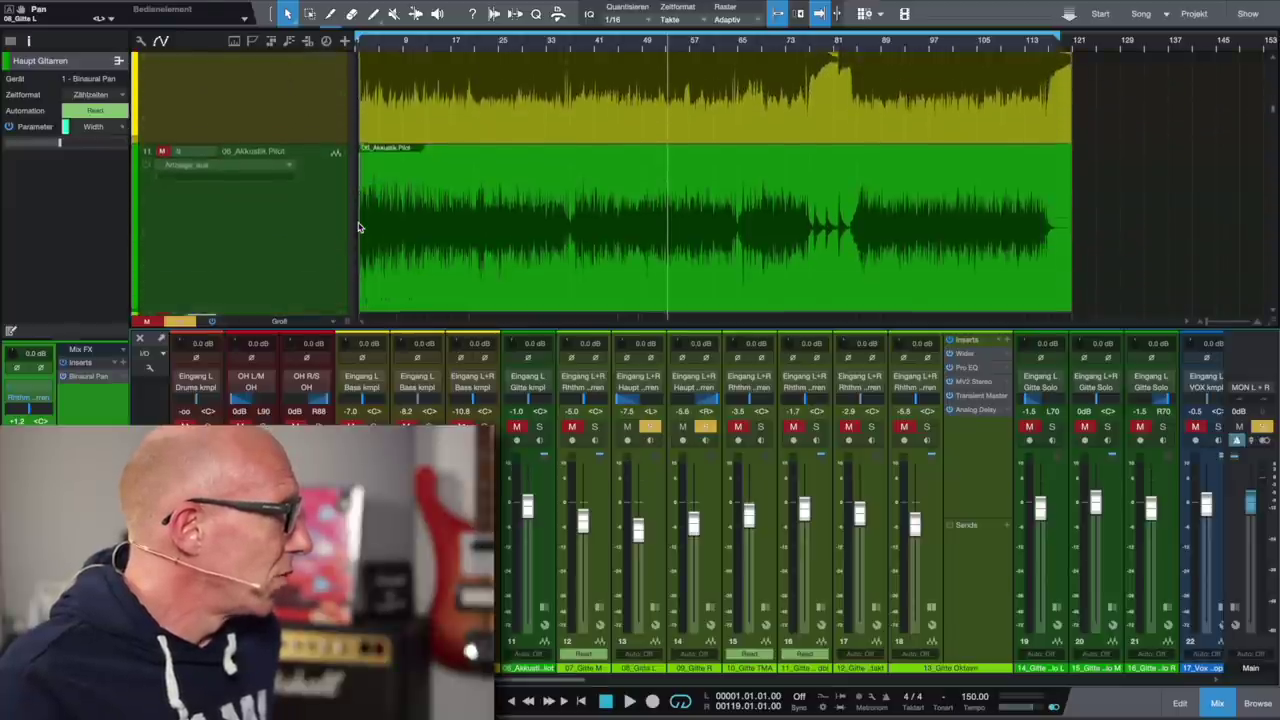
scroll(293, 236, "down", 1)
left_click(295, 246)
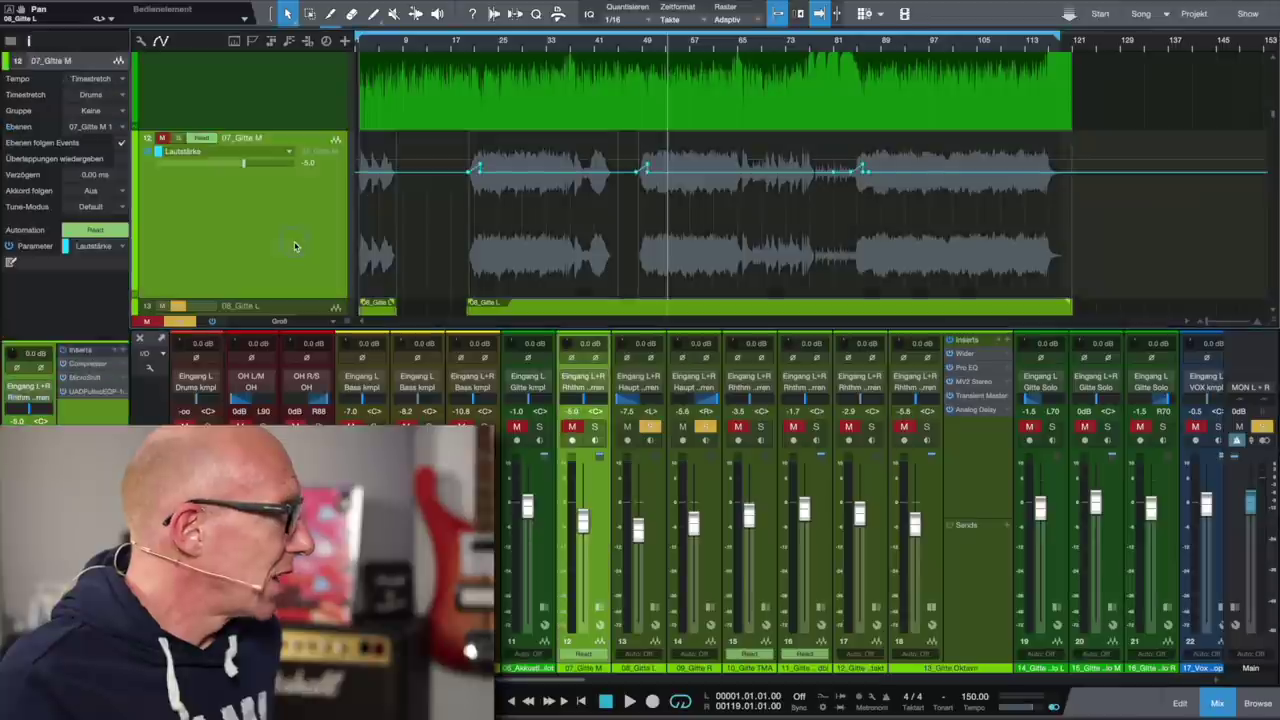
scroll(675, 198, "up", 3)
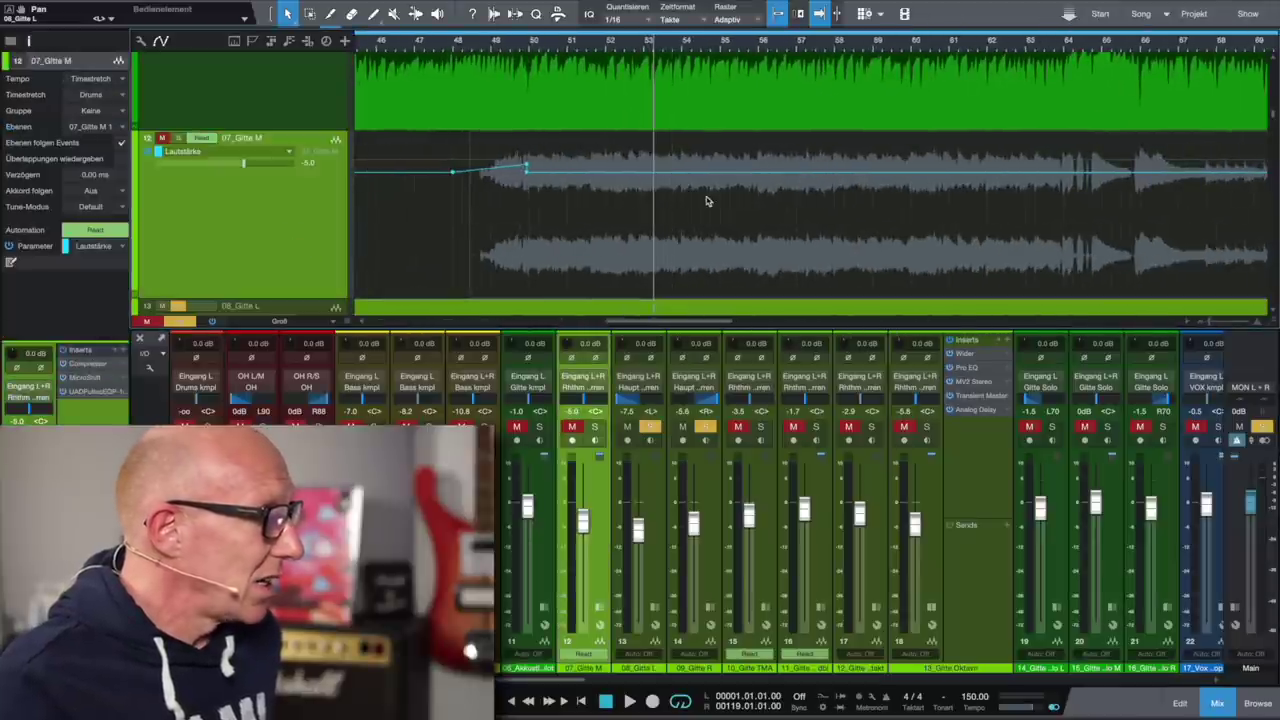
scroll(706, 200, "left", 3)
scroll(706, 198, "left", 1)
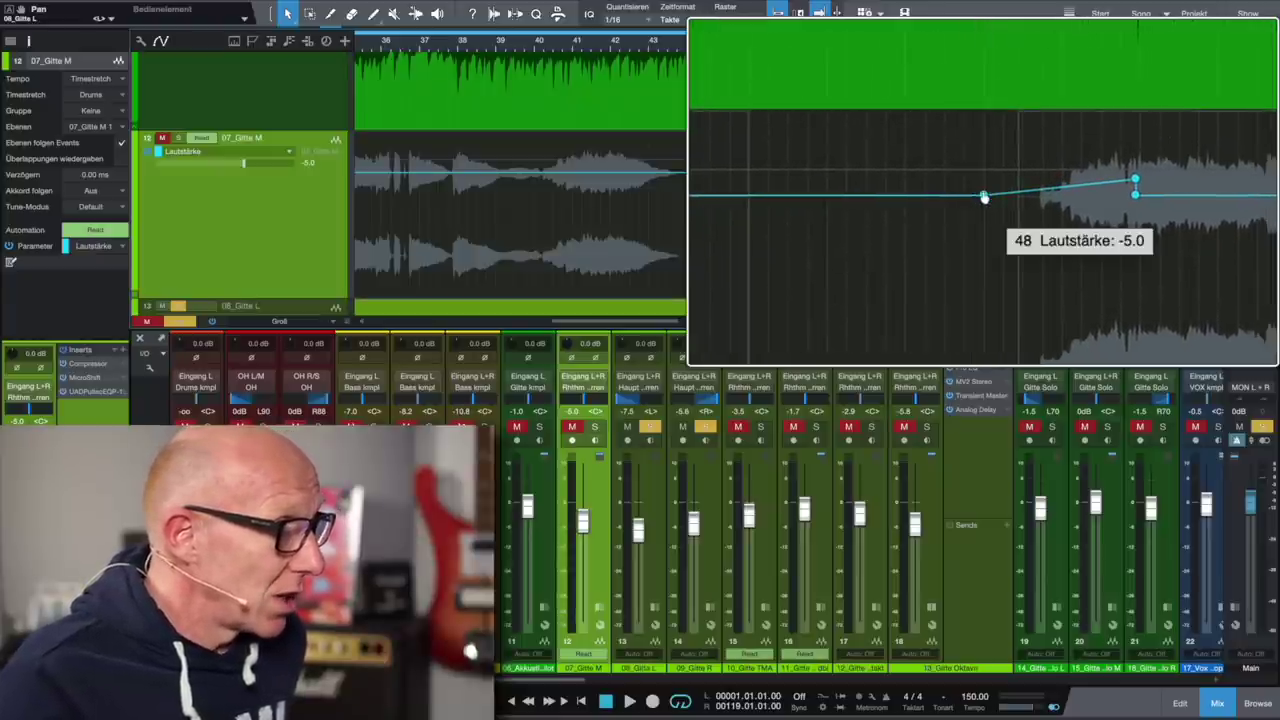
mouse_move(984, 197)
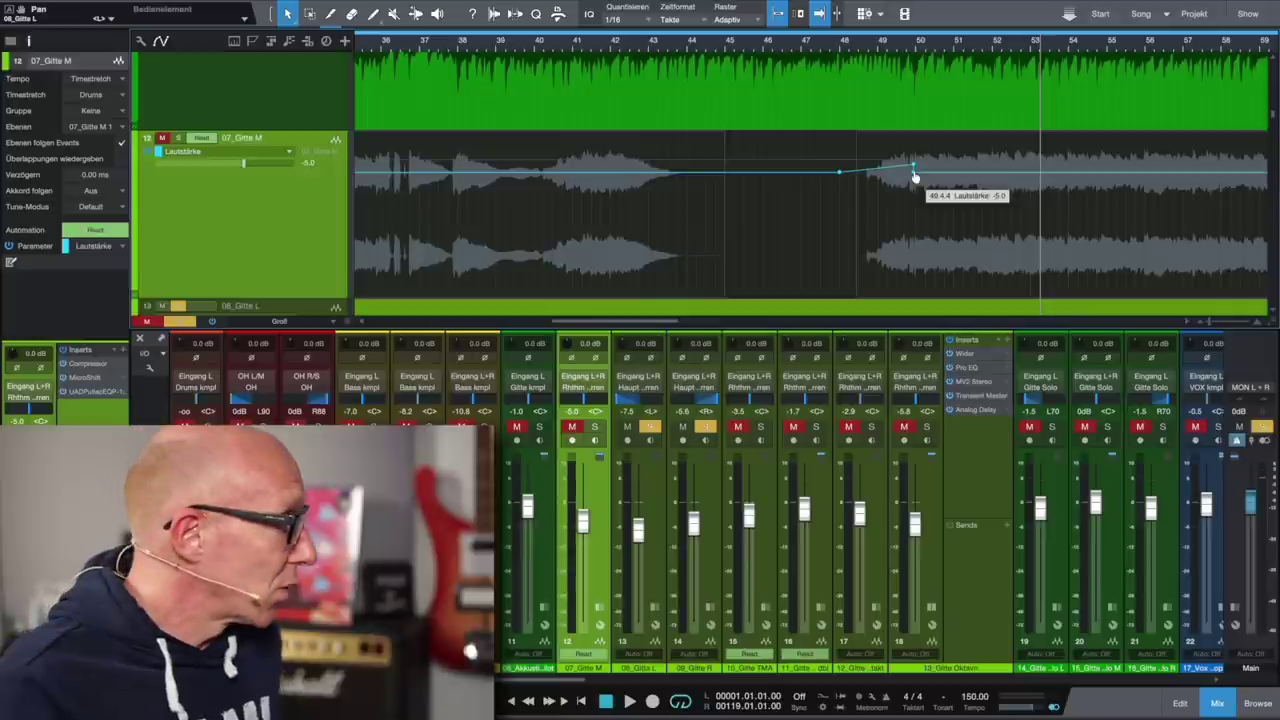
left_click(179, 137)
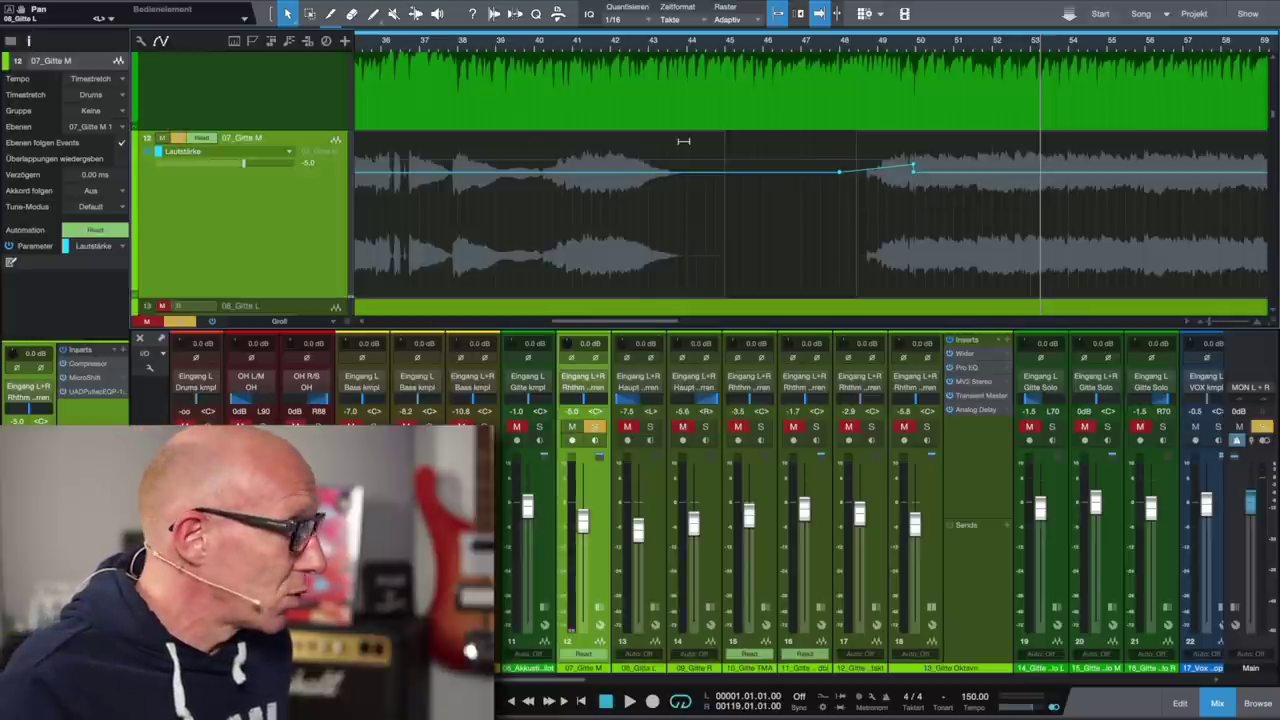
left_click(843, 48)
key("space")
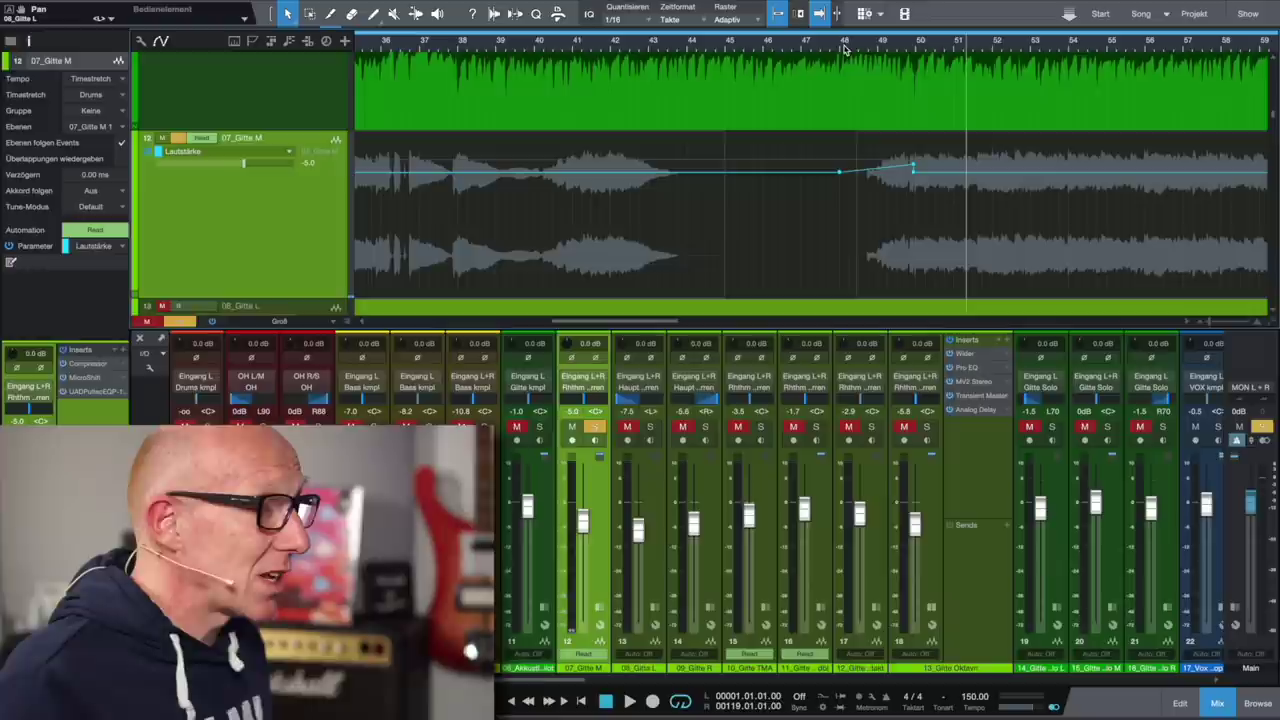
left_click(860, 48)
key("space")
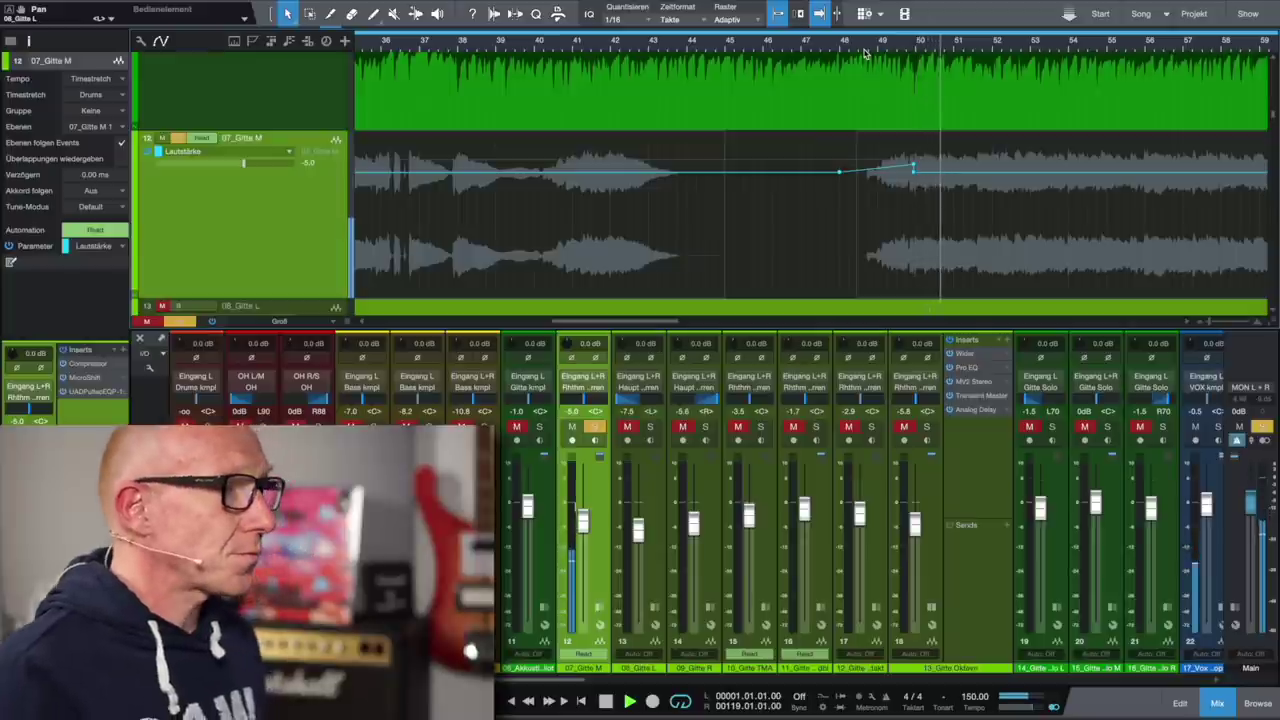
key("space")
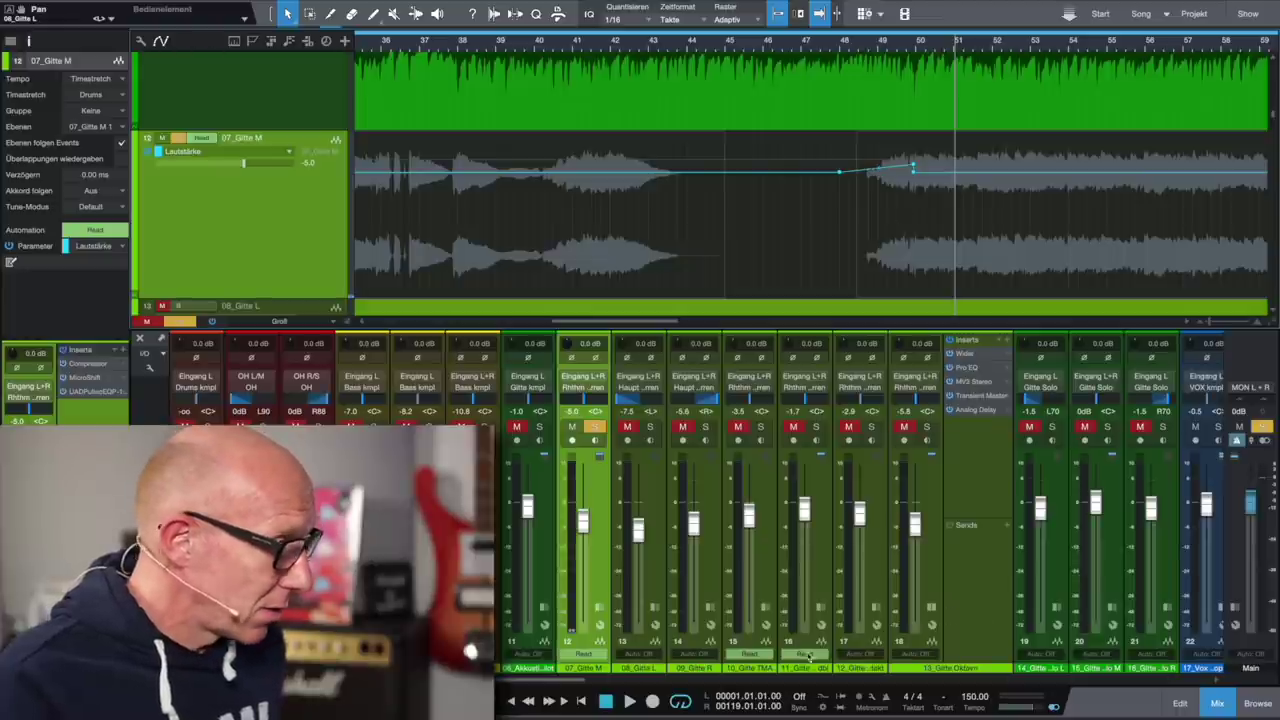
Step: Select the Gitte kmpl bus and examine its volume automation across the whole song
scroll(806, 655, "right", 15)
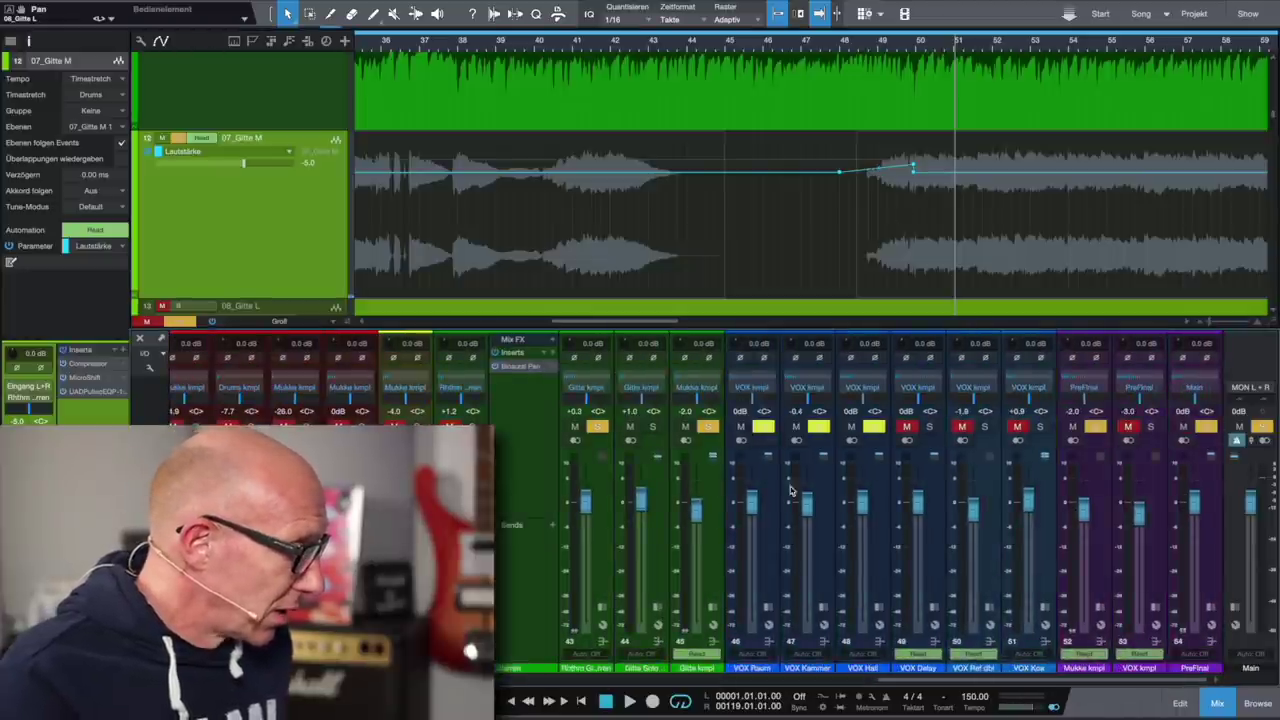
left_click(724, 558)
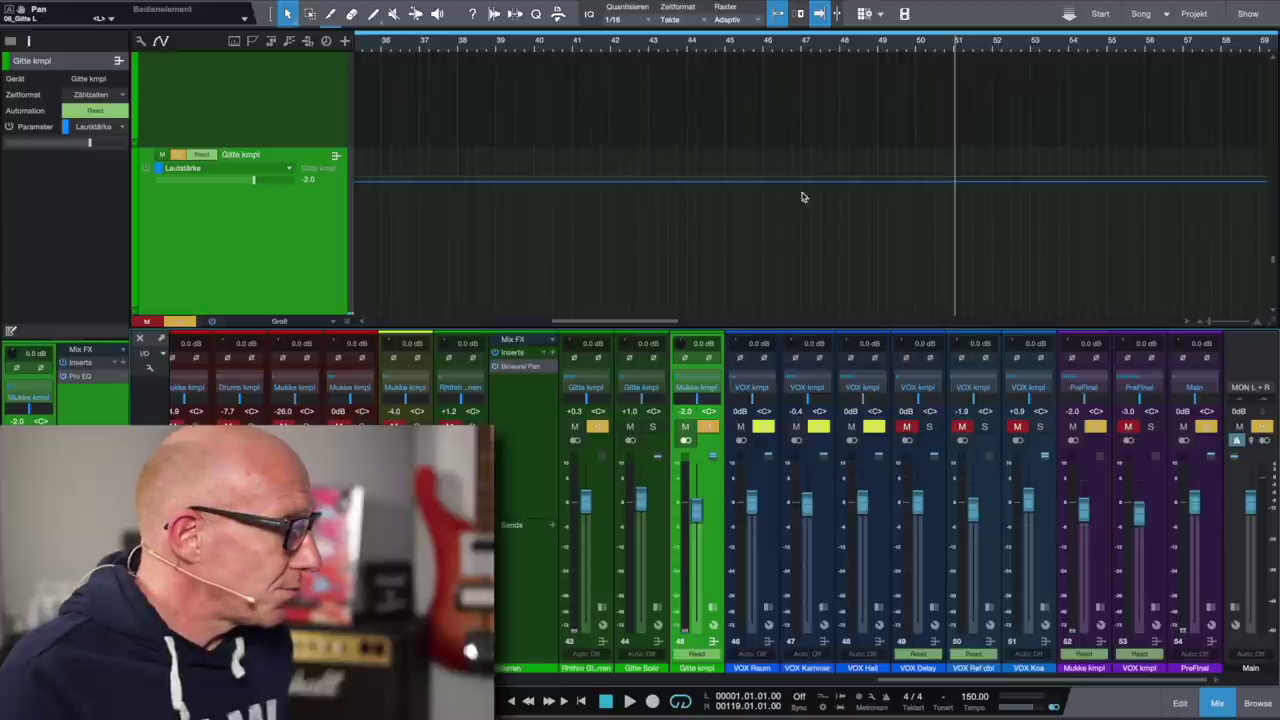
scroll(704, 197, "down", 5)
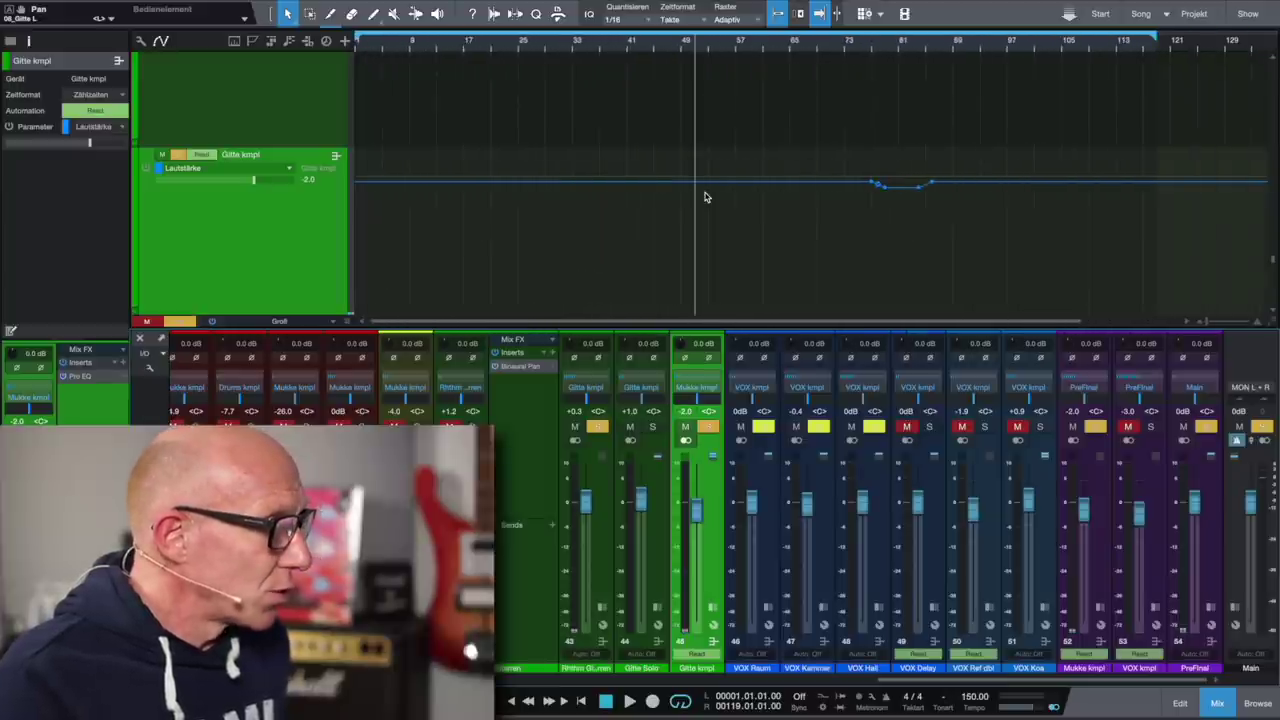
scroll(704, 197, "right", 2)
scroll(741, 197, "left", 4)
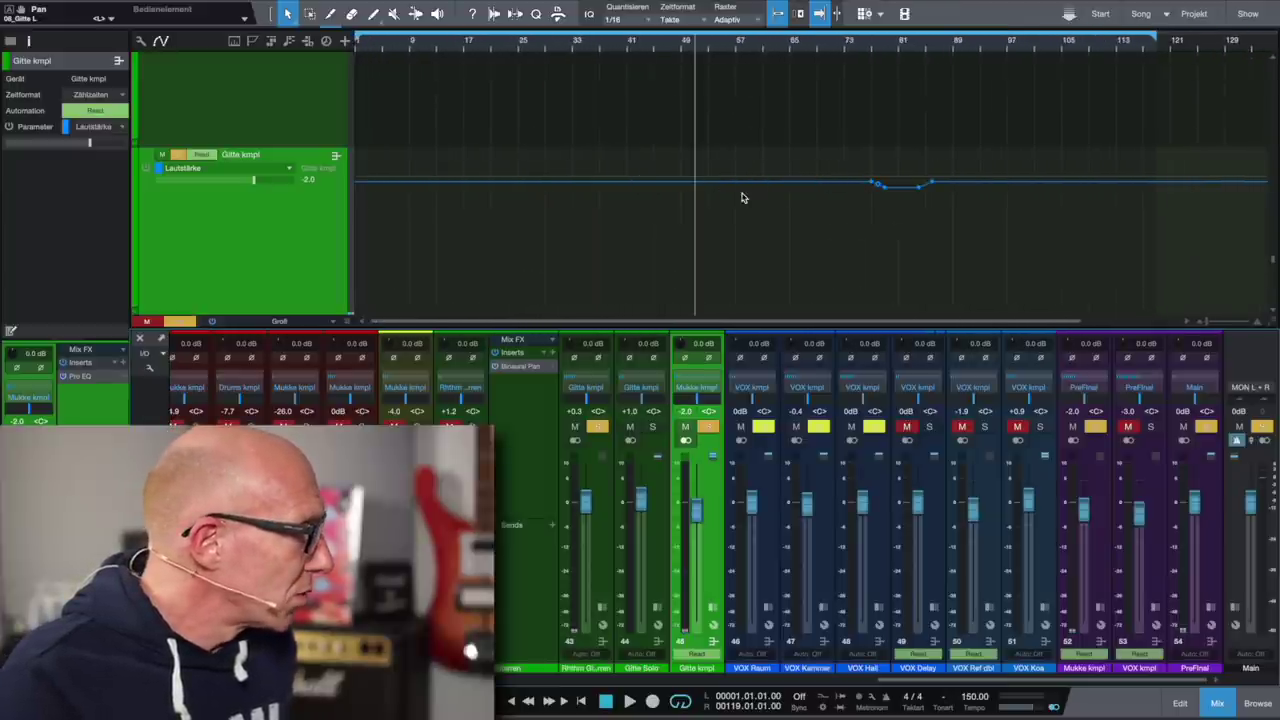
Step: Select the Haupt Gitarren bus and show its Lautstärke automation instead of the Width curve
scroll(741, 197, "up", 3)
scroll(741, 197, "up", 5)
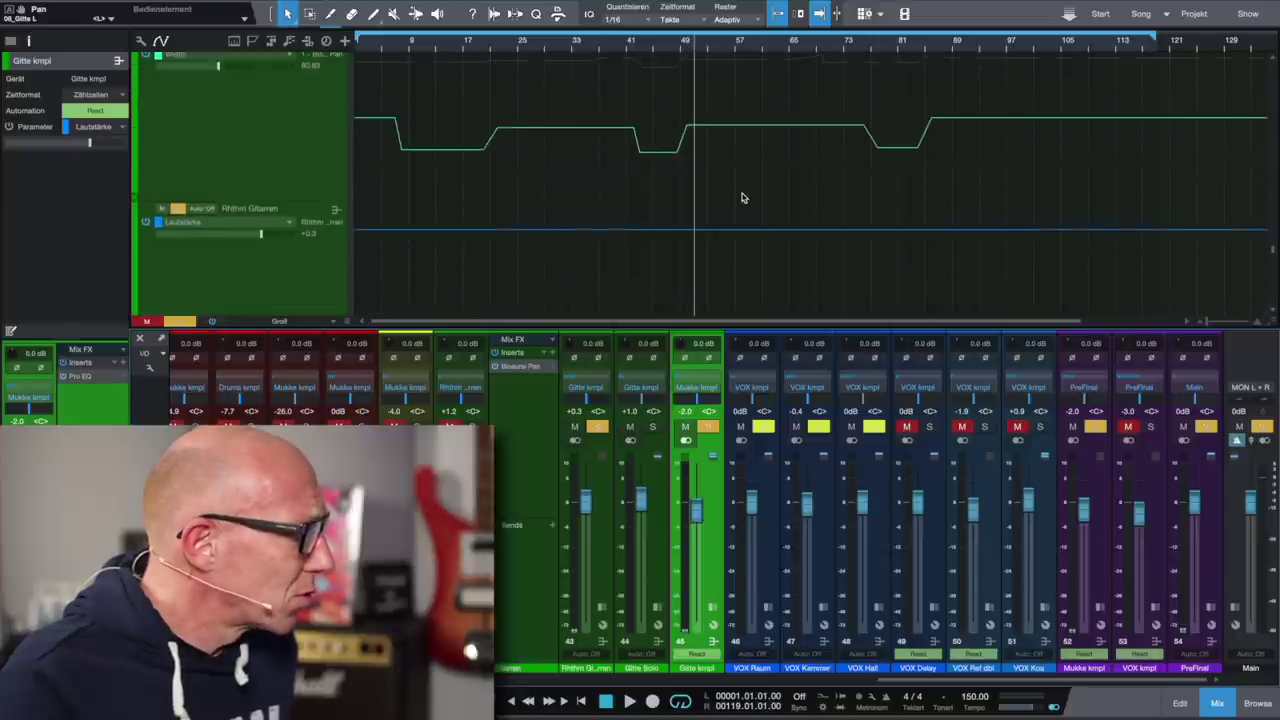
left_click(296, 233)
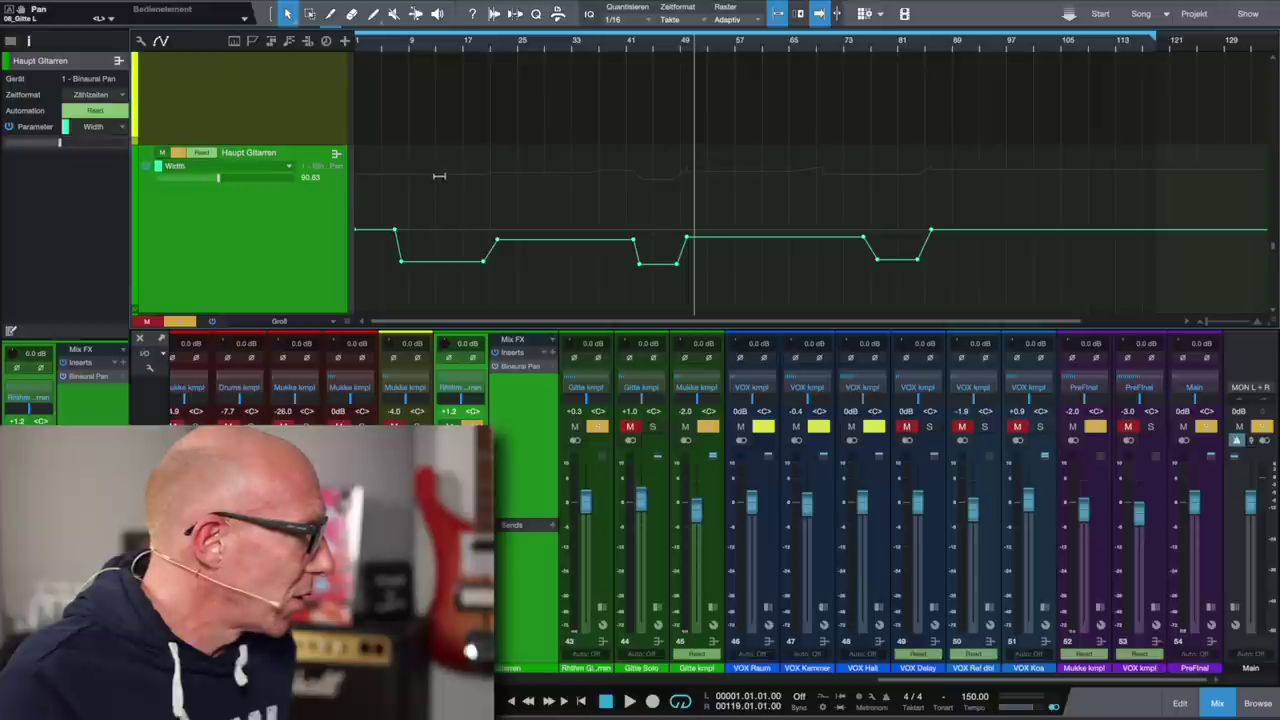
left_click(289, 167)
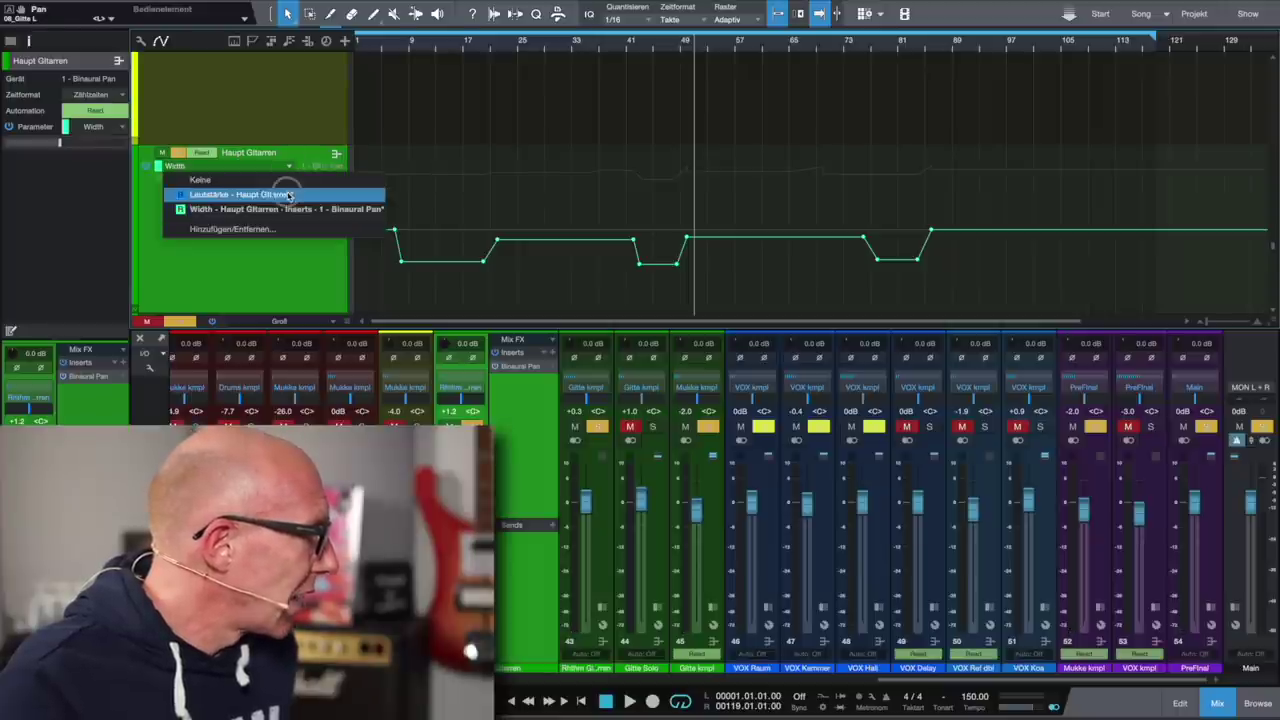
left_click(289, 193)
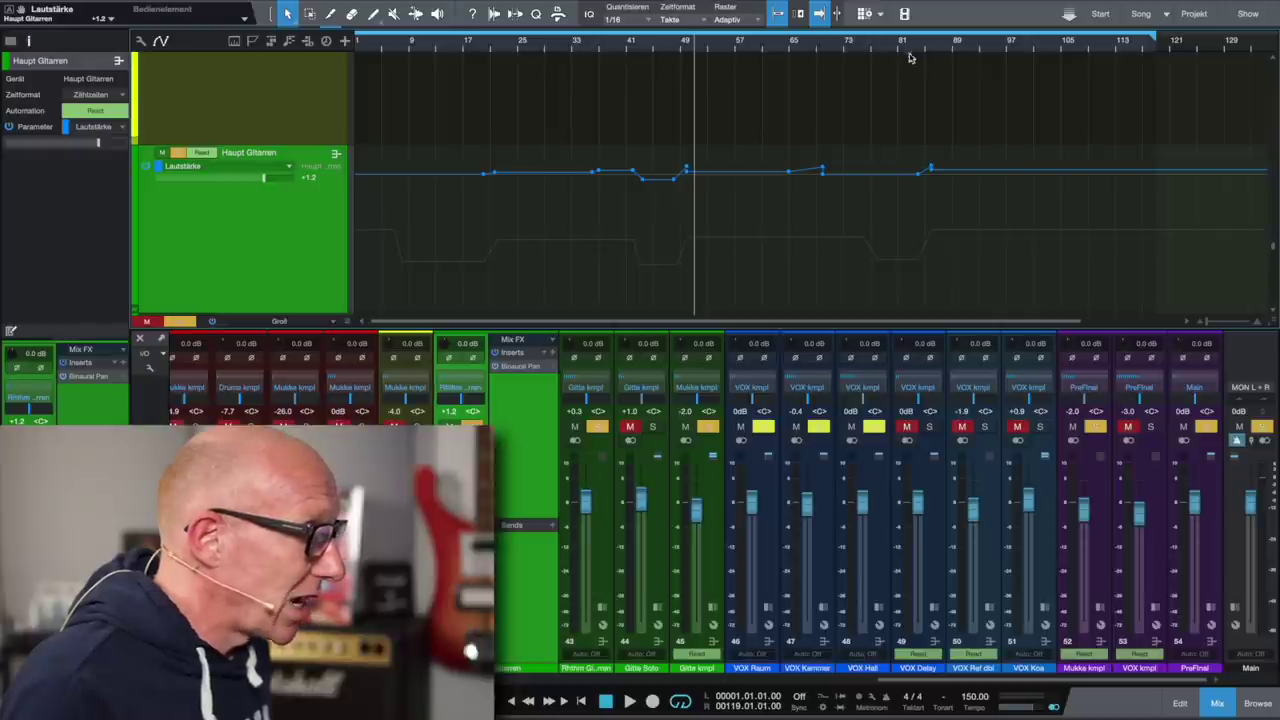
Step: Clear the active solos and play the song briefly from about bar 82
left_click(181, 322)
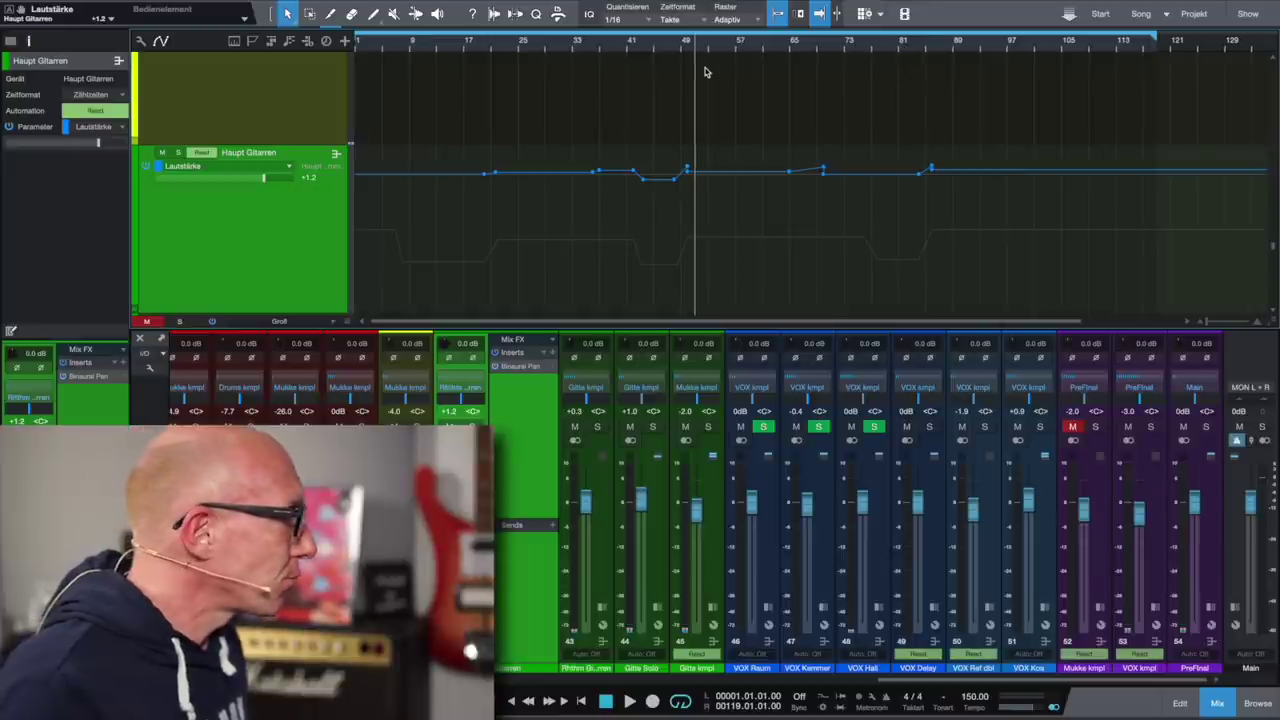
left_click(912, 48)
key("space")
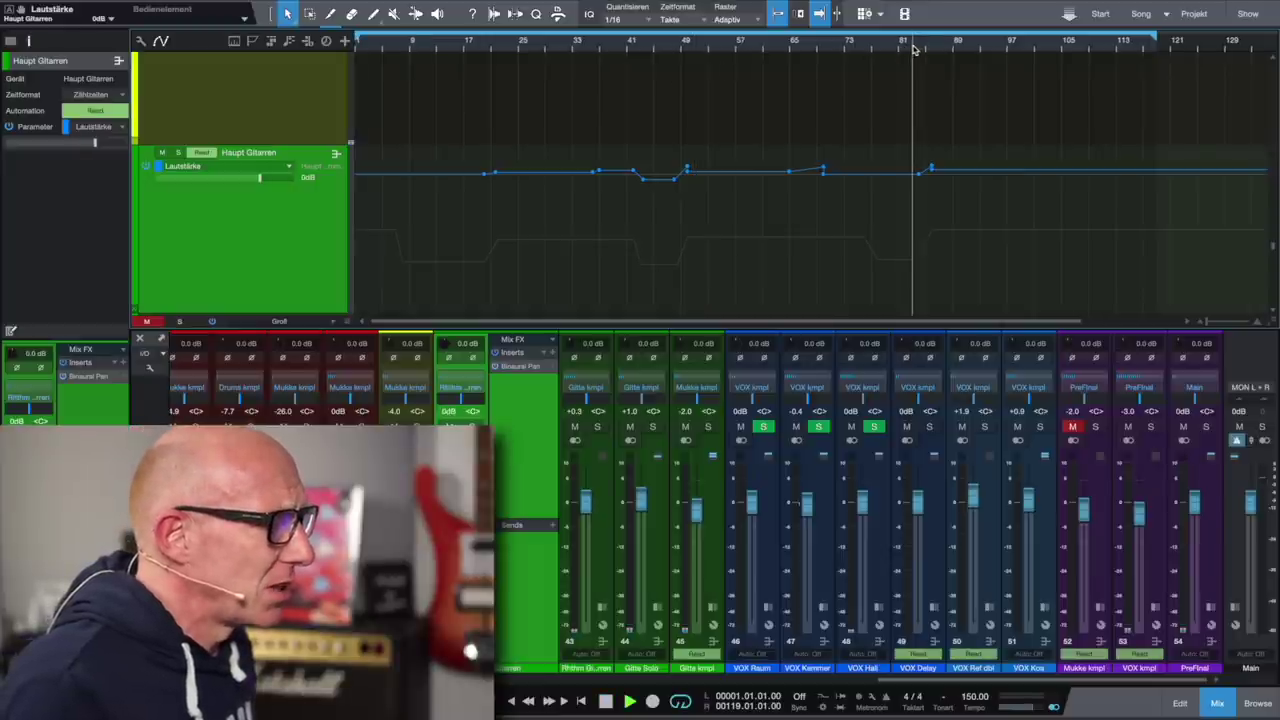
key("space")
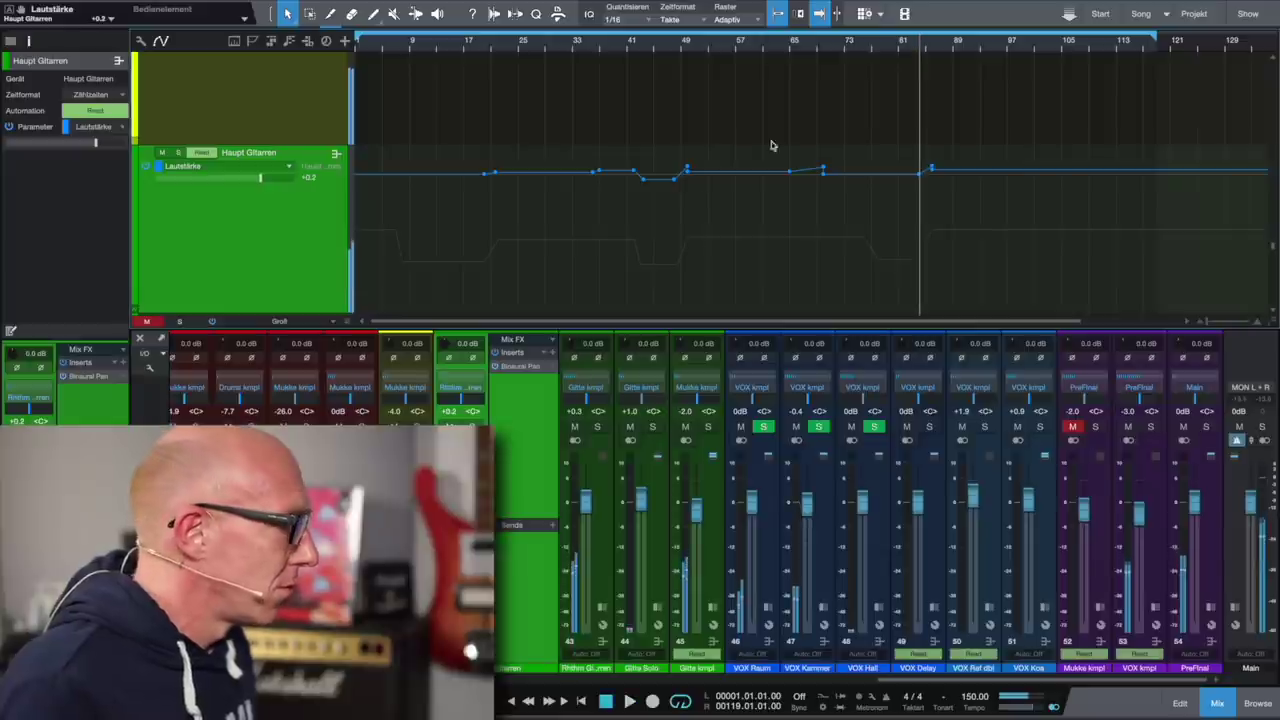
scroll(300, 230, "down", 1)
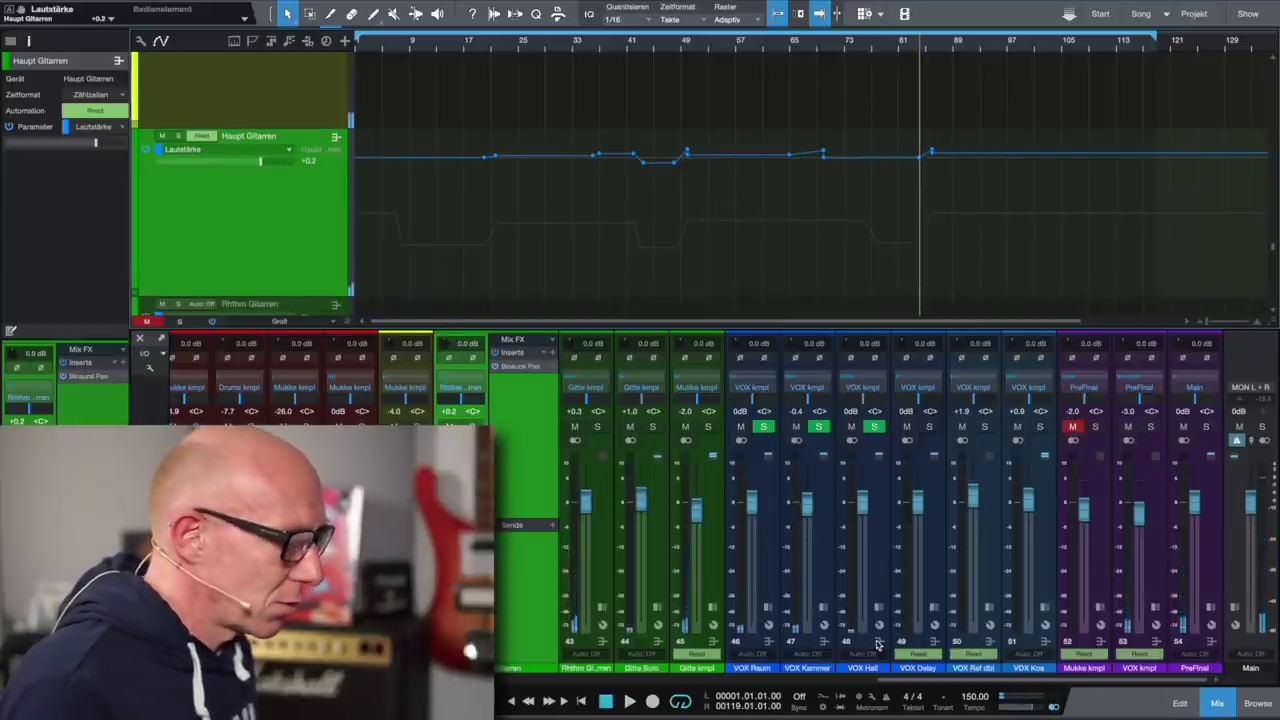
Step: Unmute the Mukke kmpl bus and play from about bar 81 through the Haupt Gitarren volume peak
left_click(1074, 427)
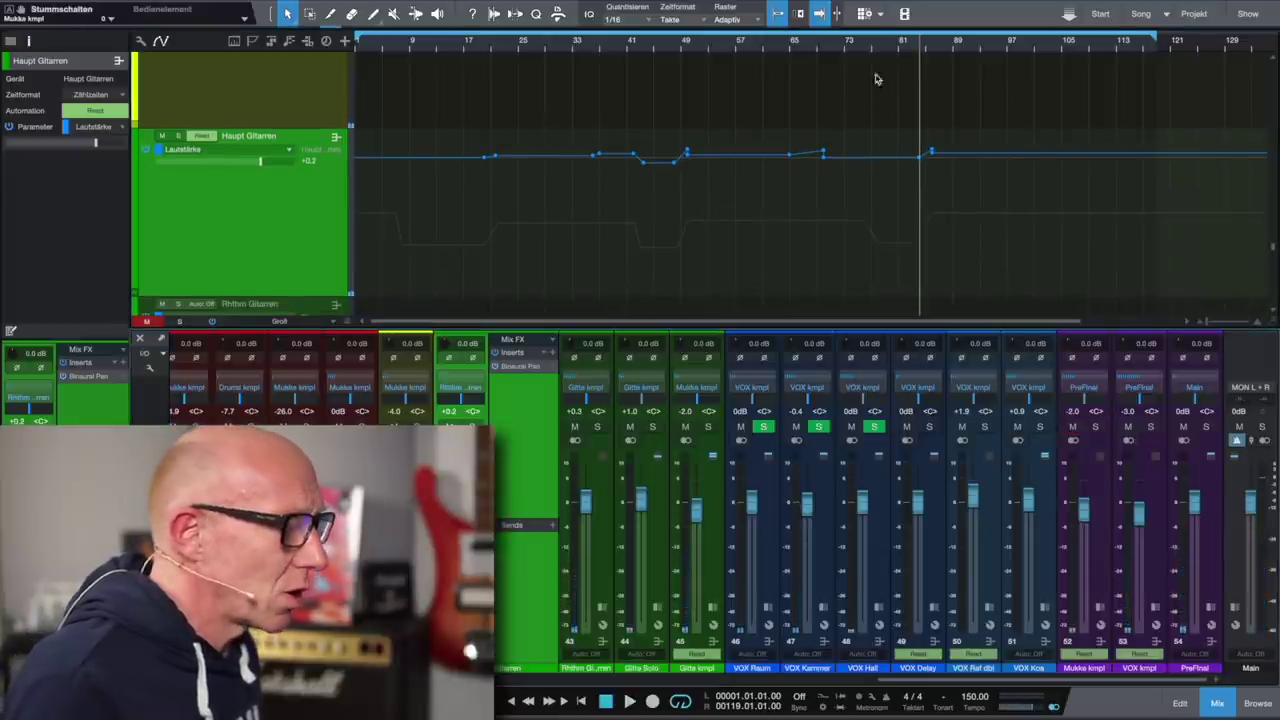
left_click(901, 50)
key("space")
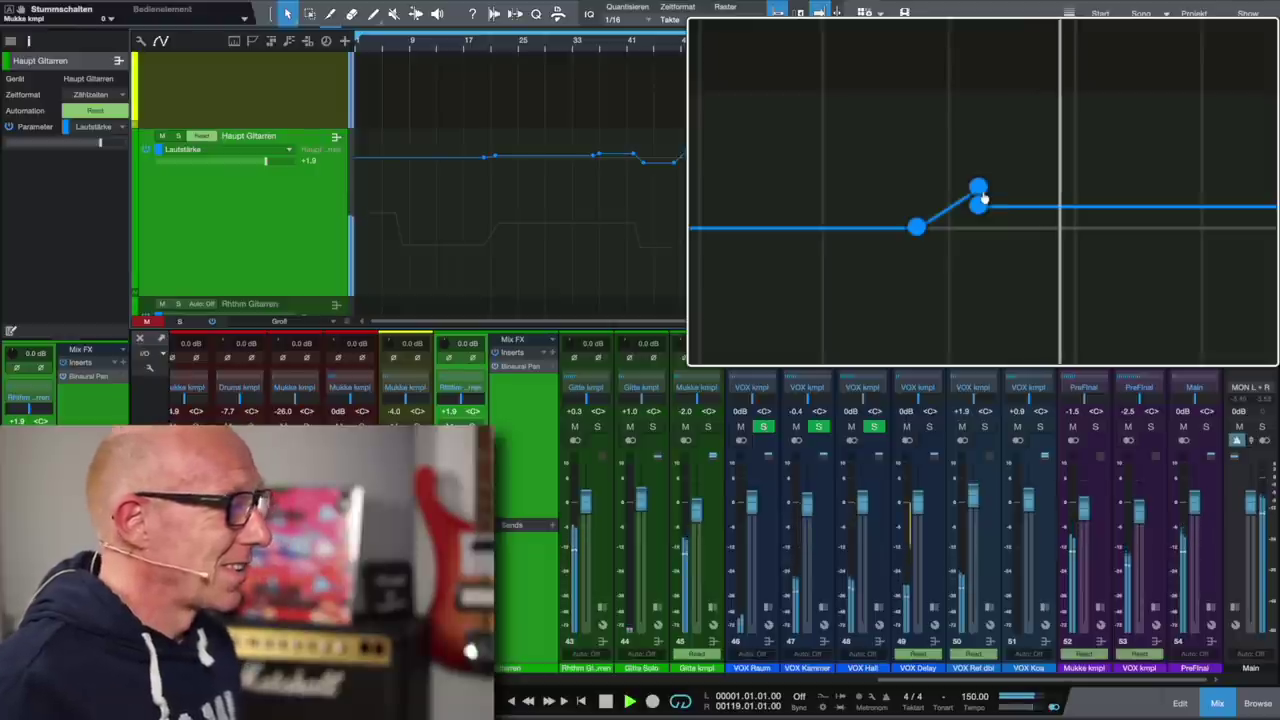
key("space")
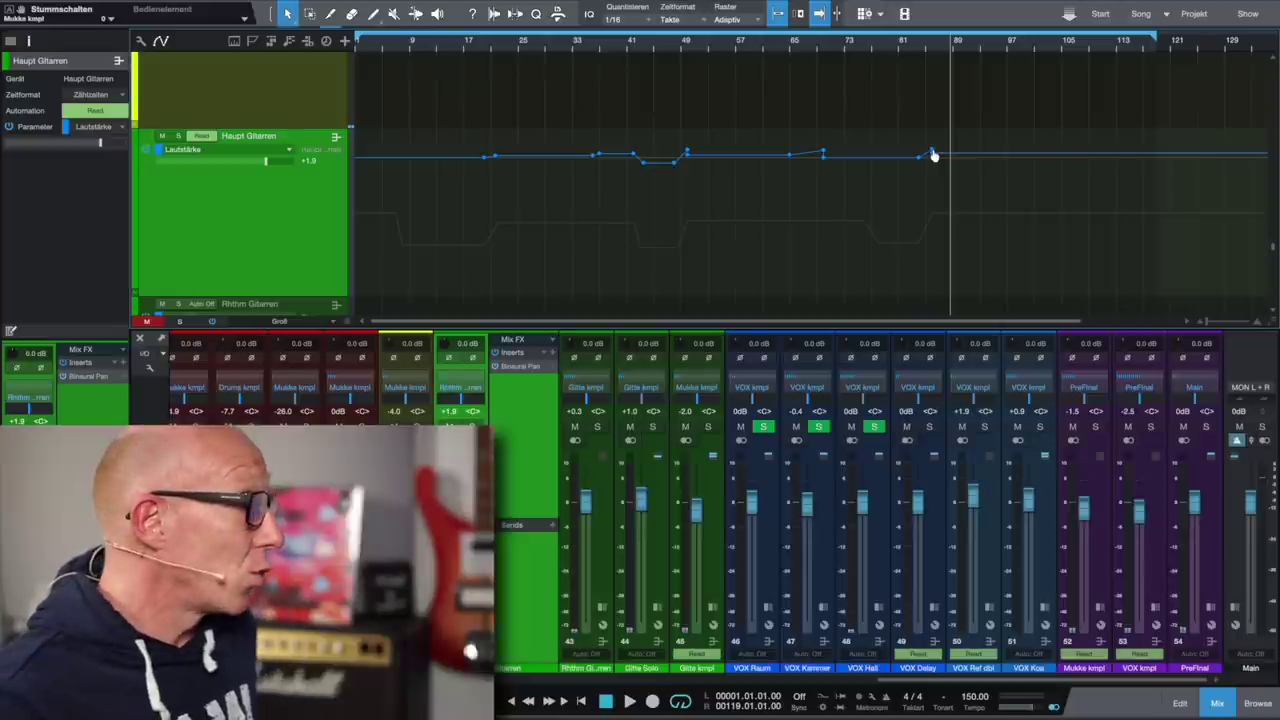
Step: Reduce the tracks to the Übersicht height and select the 18_VOX Delay Shots track
scroll(703, 148, "up", 5)
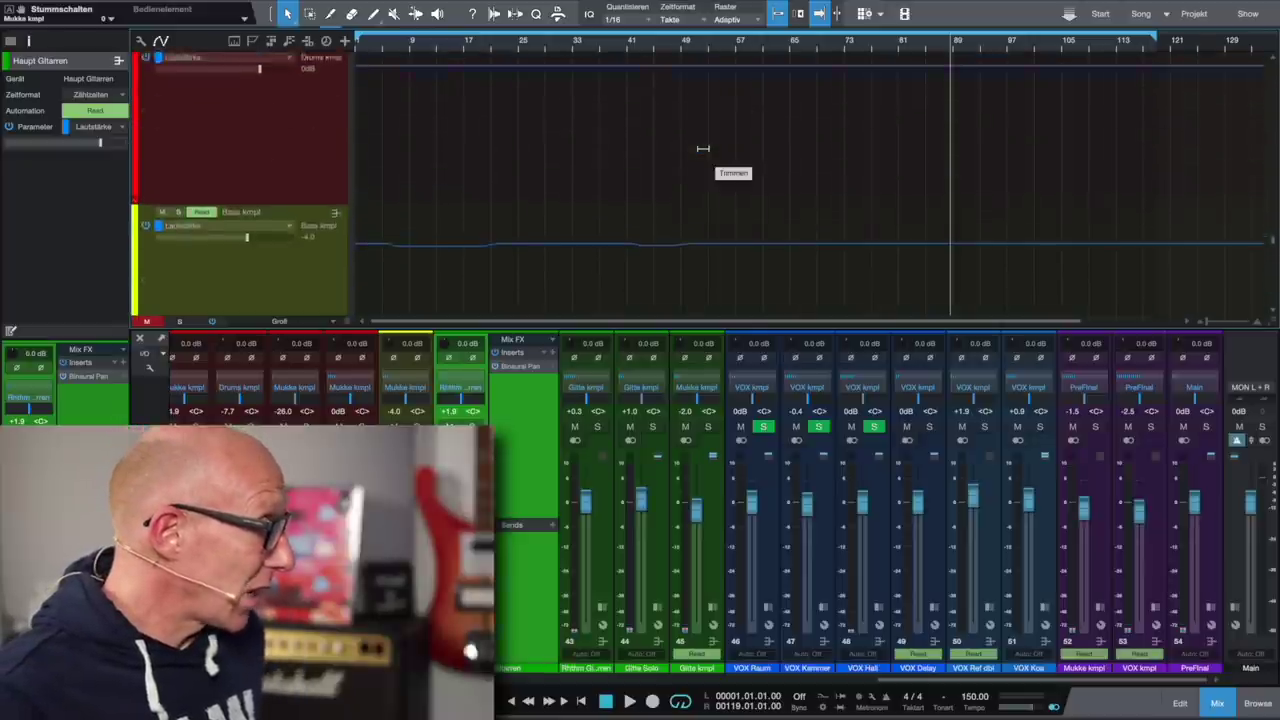
scroll(703, 148, "up", 6)
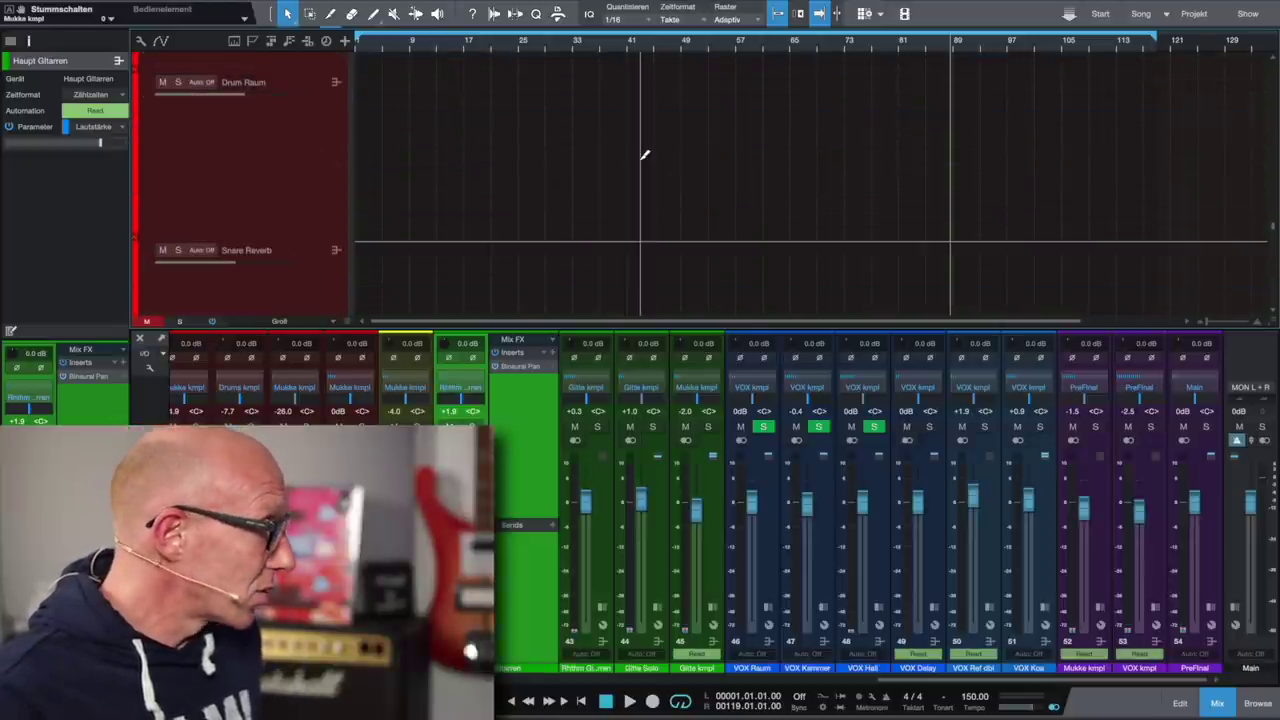
scroll(642, 160, "down", 3)
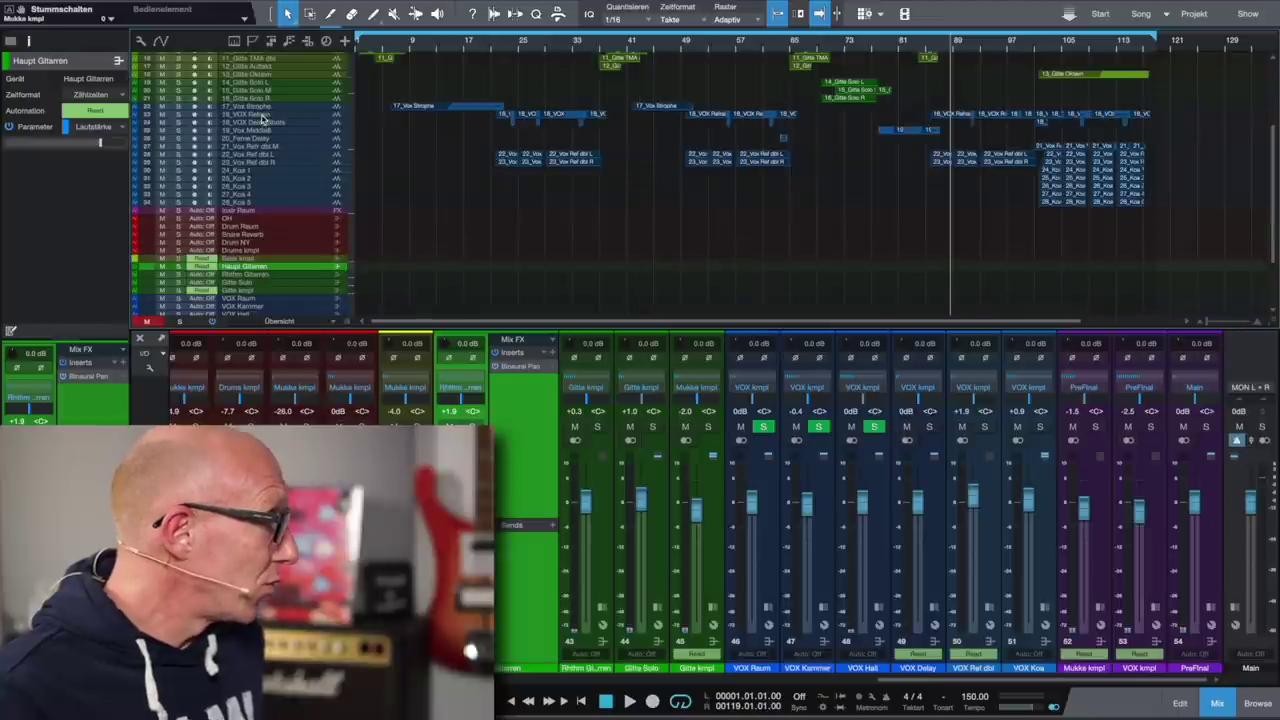
left_click(293, 121)
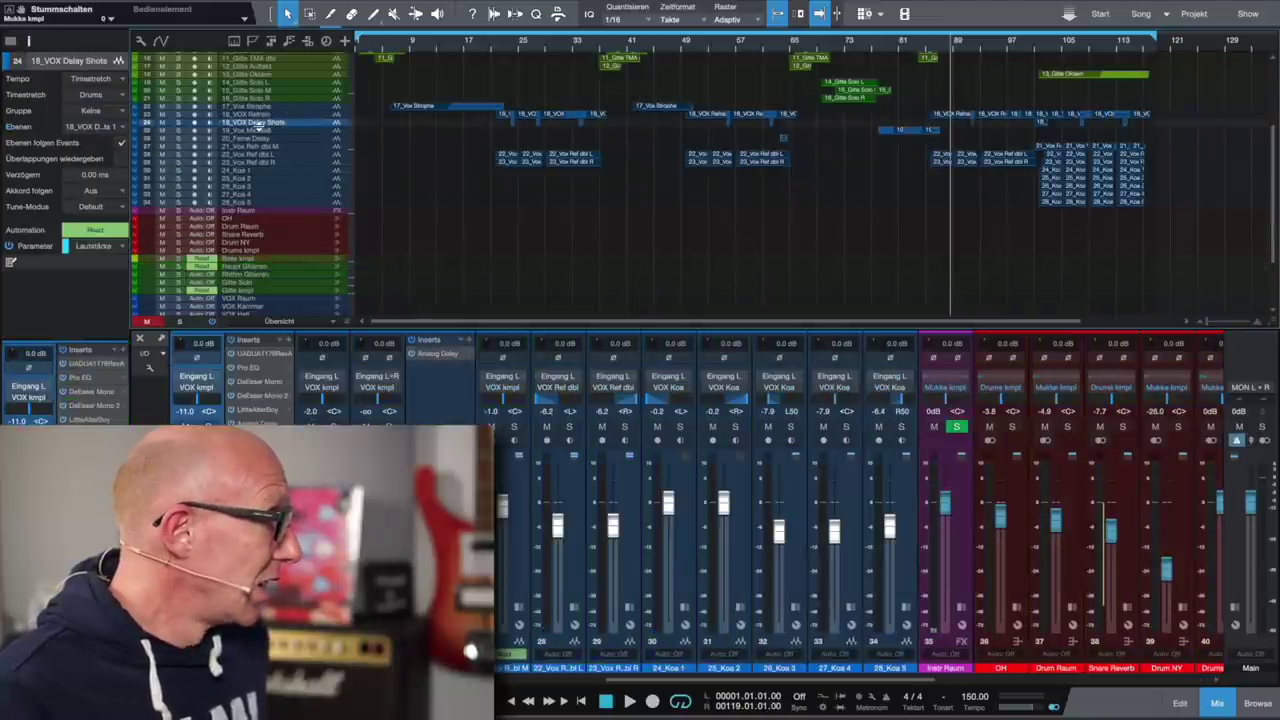
Step: Enlarge the tracks to the Mittel height and examine the delay shot clips around bars 24 to 28
scroll(258, 128, "up", 5)
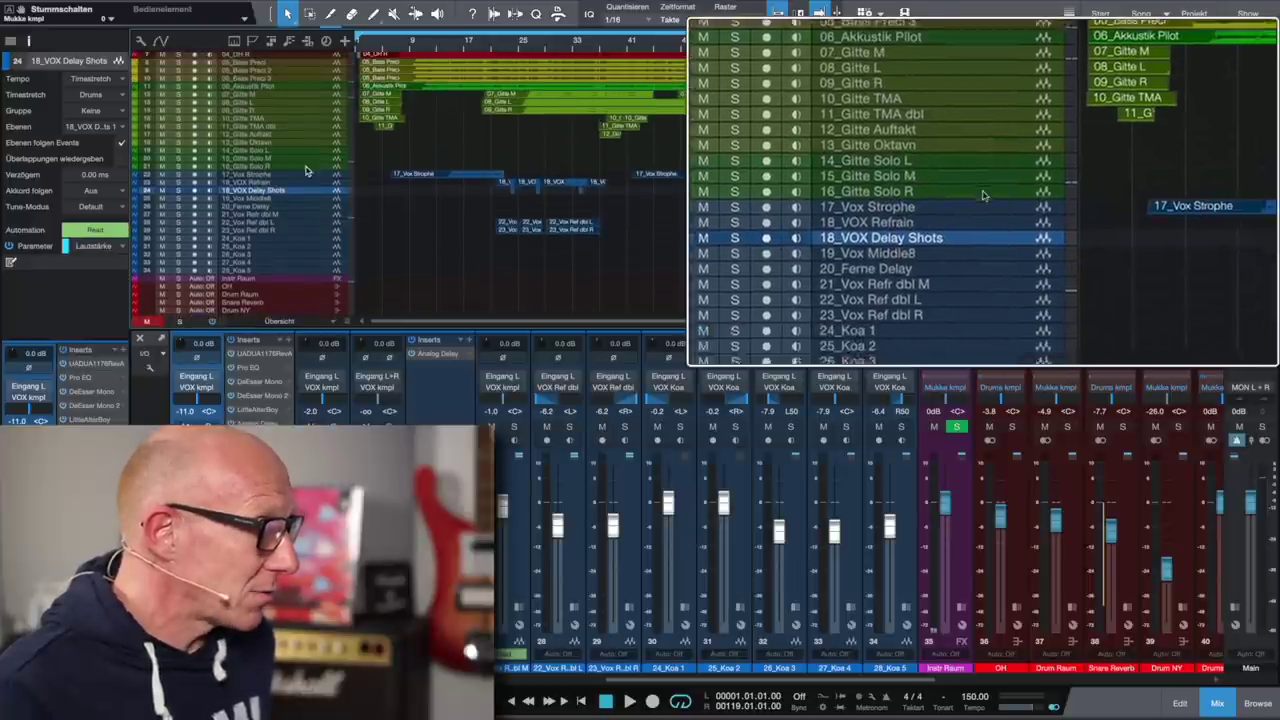
scroll(349, 178, "up", 3)
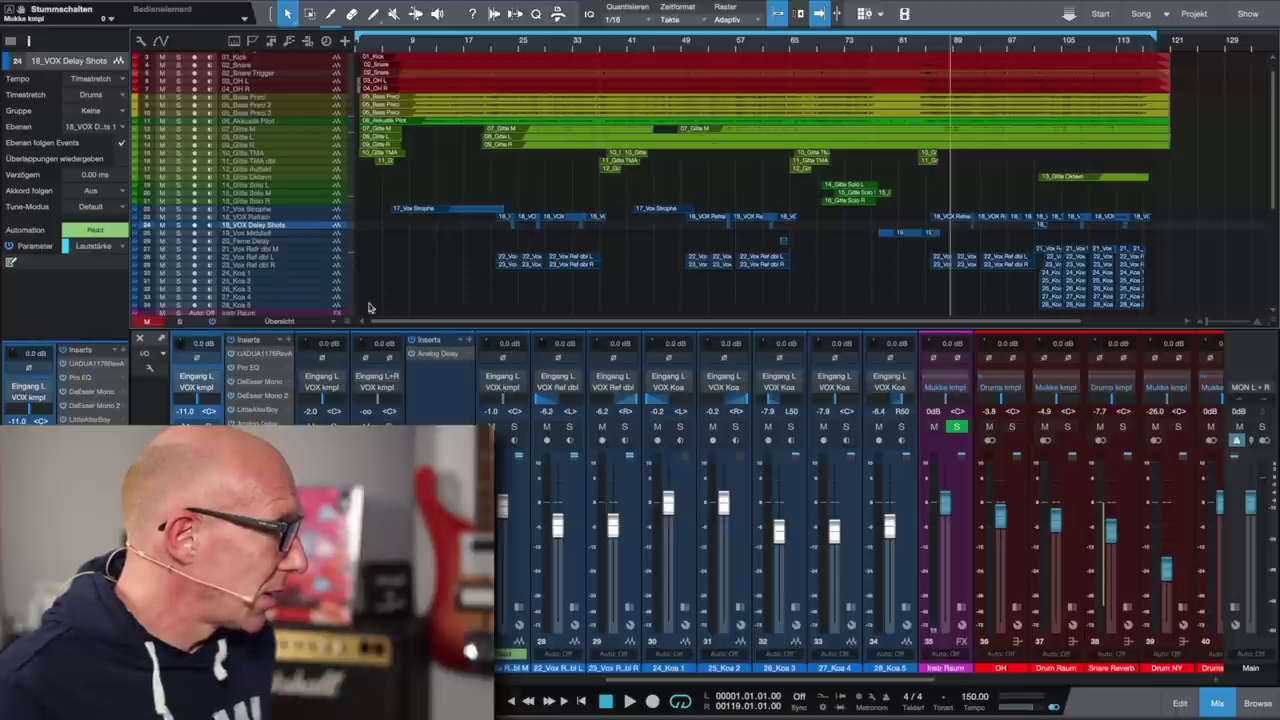
scroll(343, 323, "up", 5)
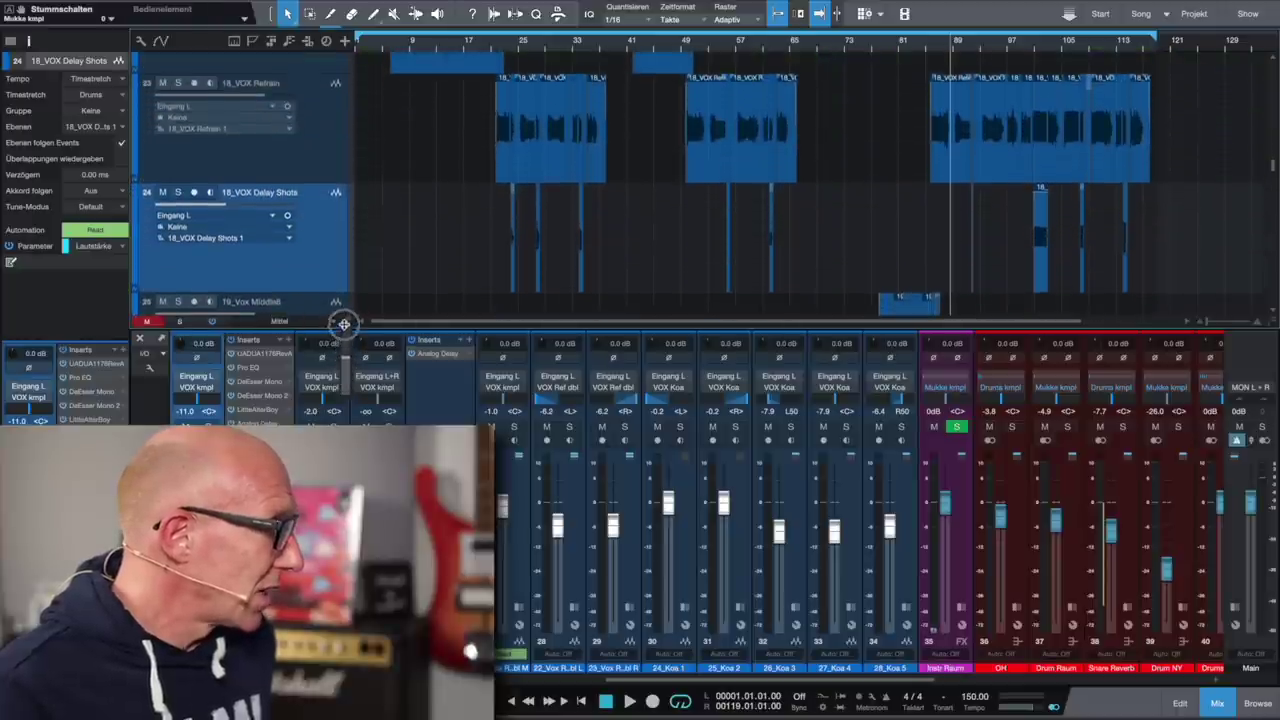
scroll(550, 276, "up", 10)
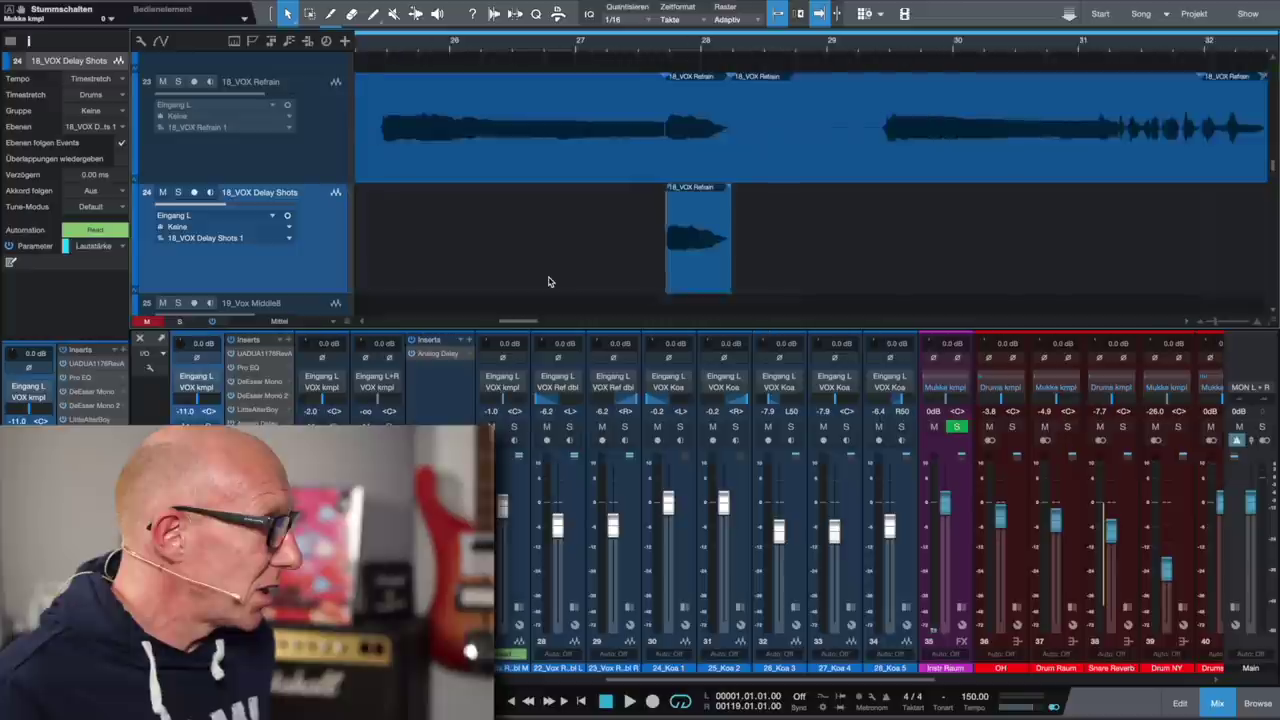
scroll(549, 279, "left", 5)
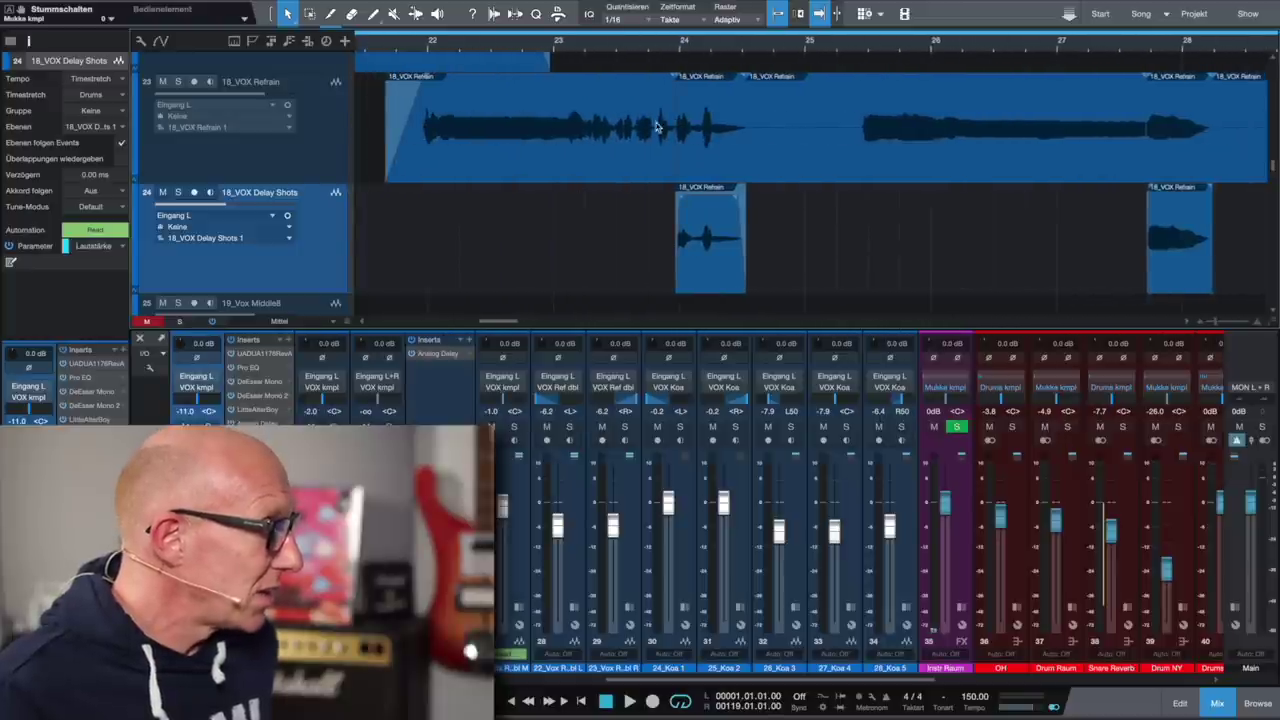
Step: Compare the 18_VOX Refrain channel with 18_VOX Delay Shots, and inspect the Analog Delay insert settings on the latter
left_click(290, 135)
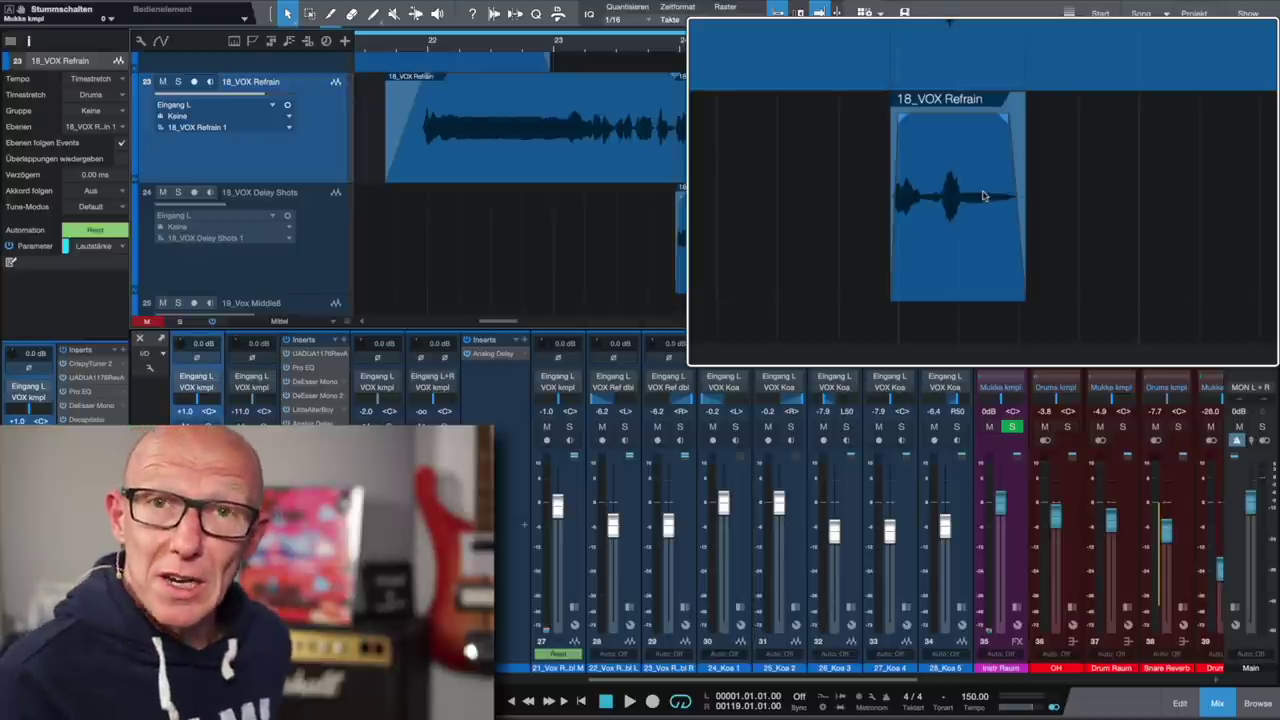
left_click(309, 268)
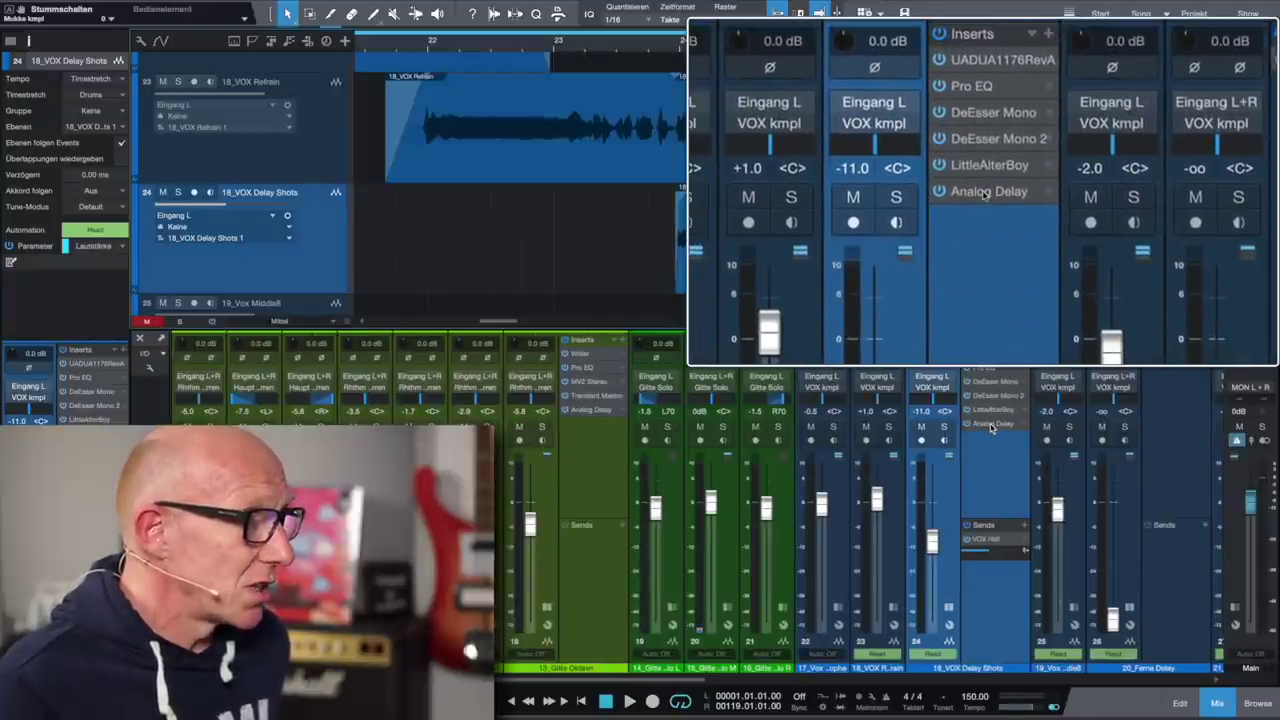
left_click(991, 425)
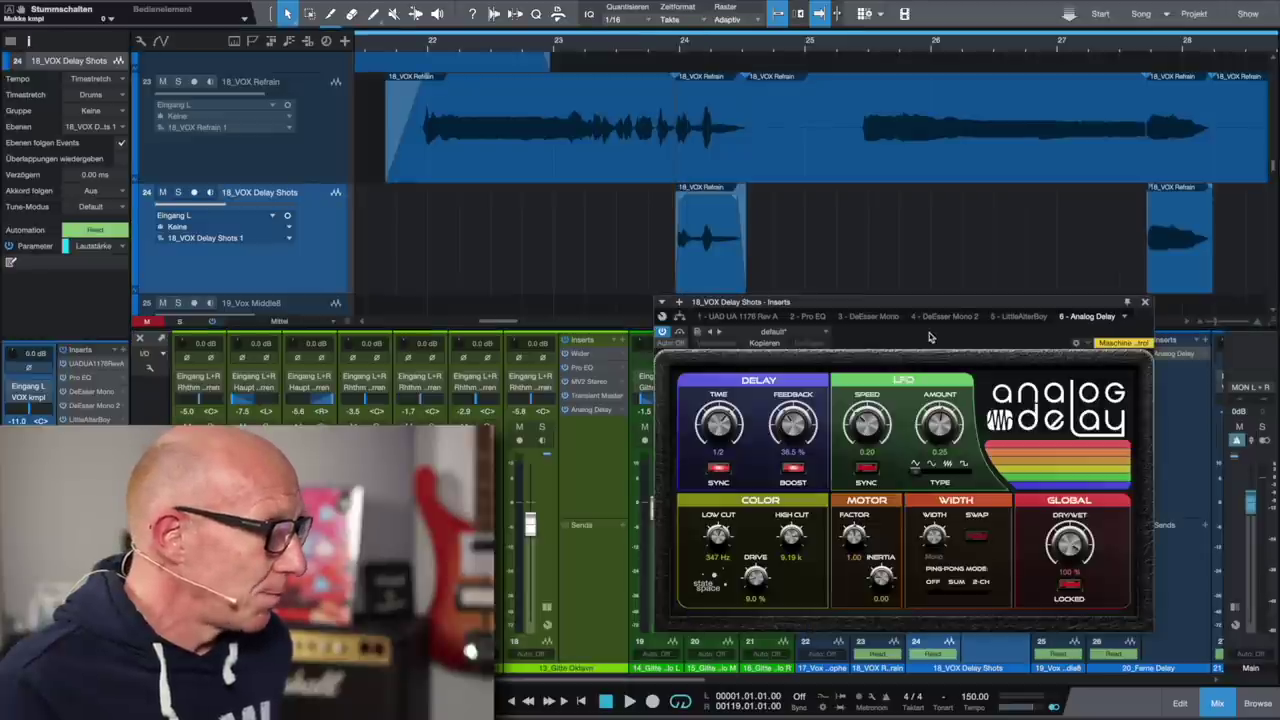
left_click_drag(929, 300, 927, 113)
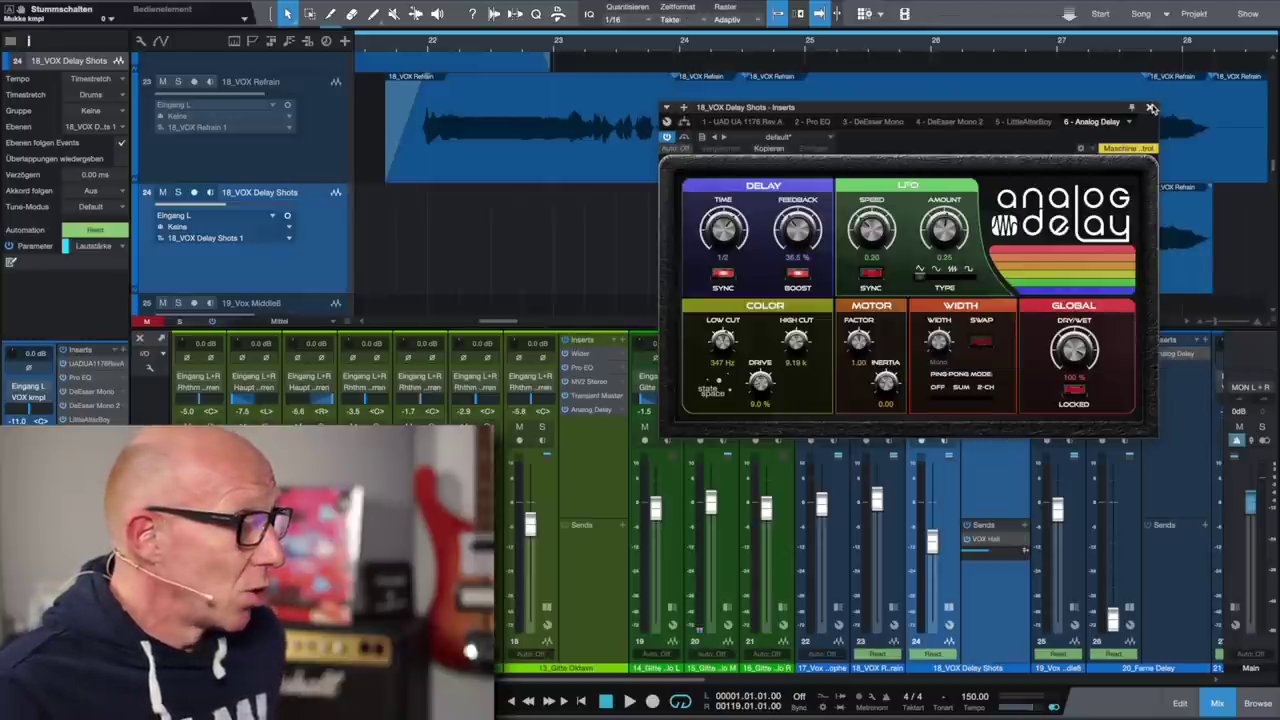
left_click(1151, 107)
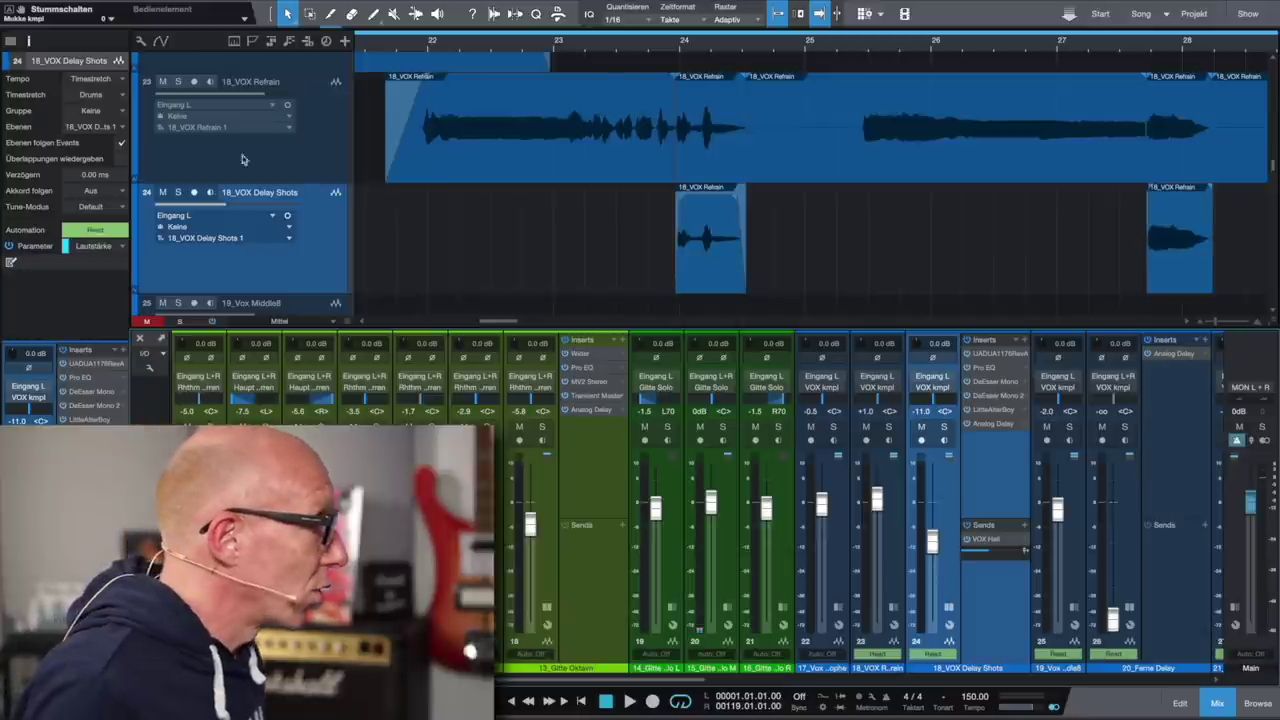
Step: Solo the 18_VOX Refrain and 18_VOX Delay Shots tracks and play the first delay shot from about bar 23.5
left_click(178, 81)
left_click(178, 192)
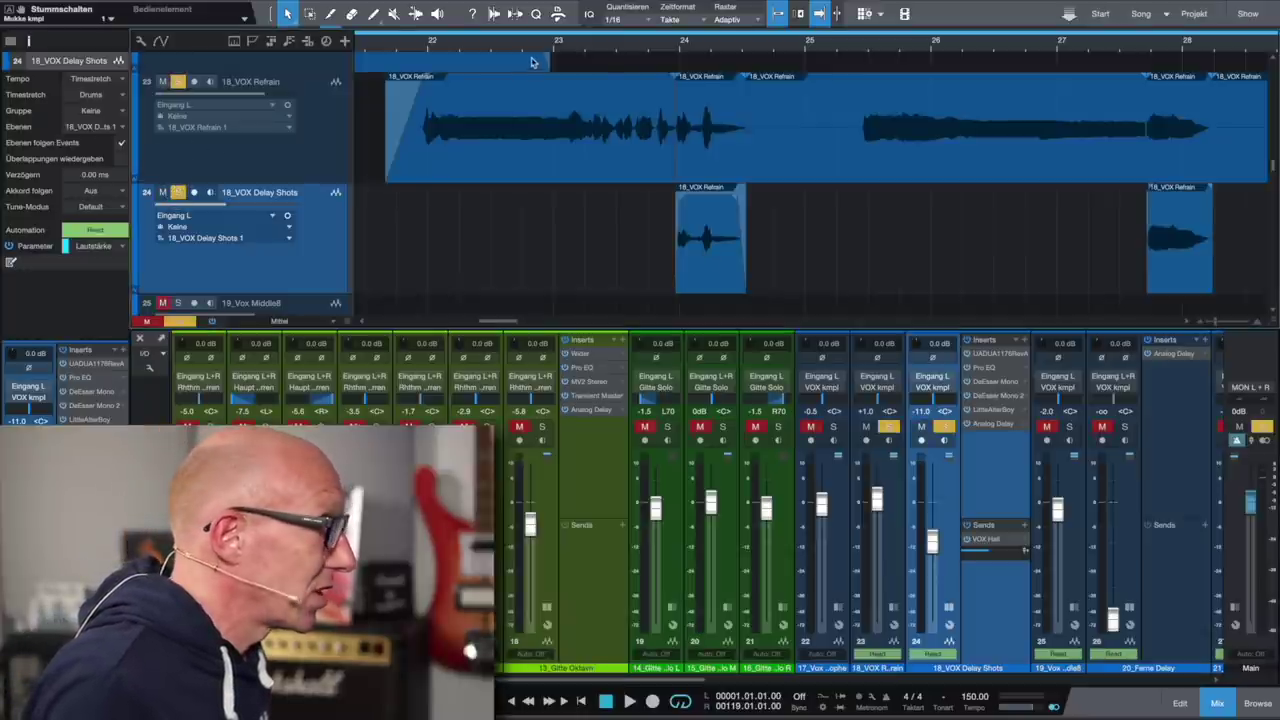
left_click(631, 47)
key("space")
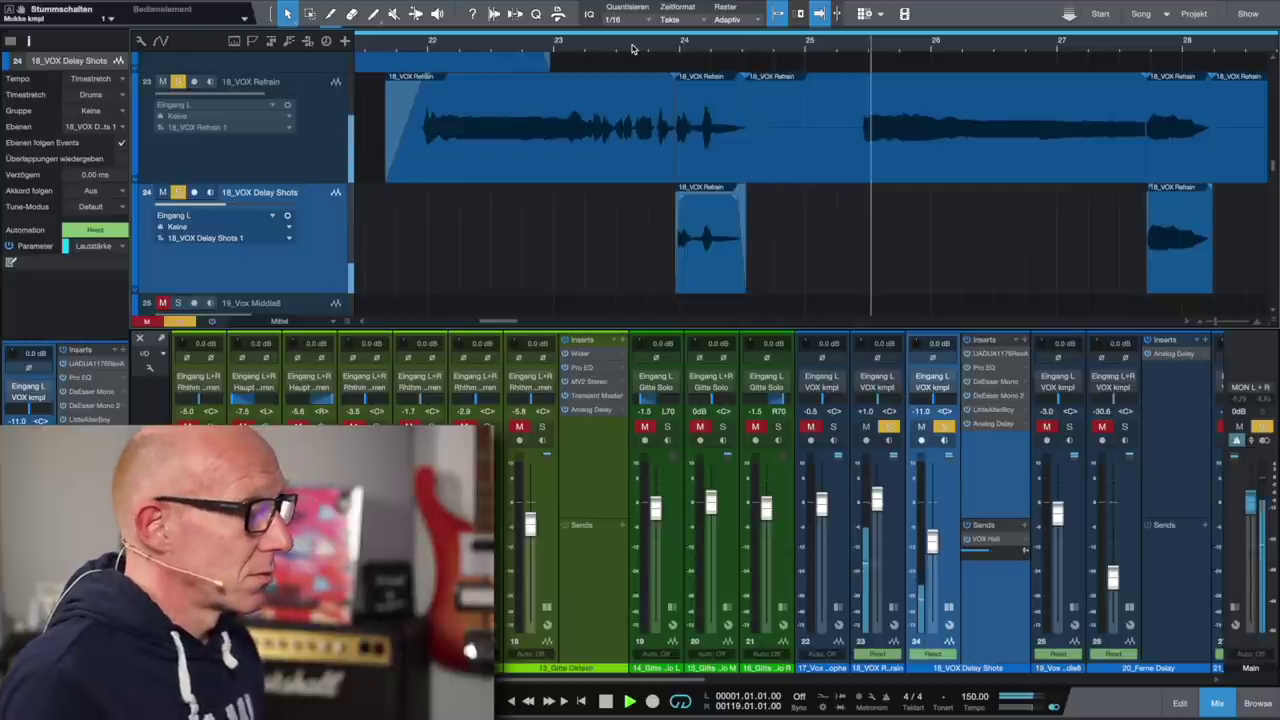
key("space")
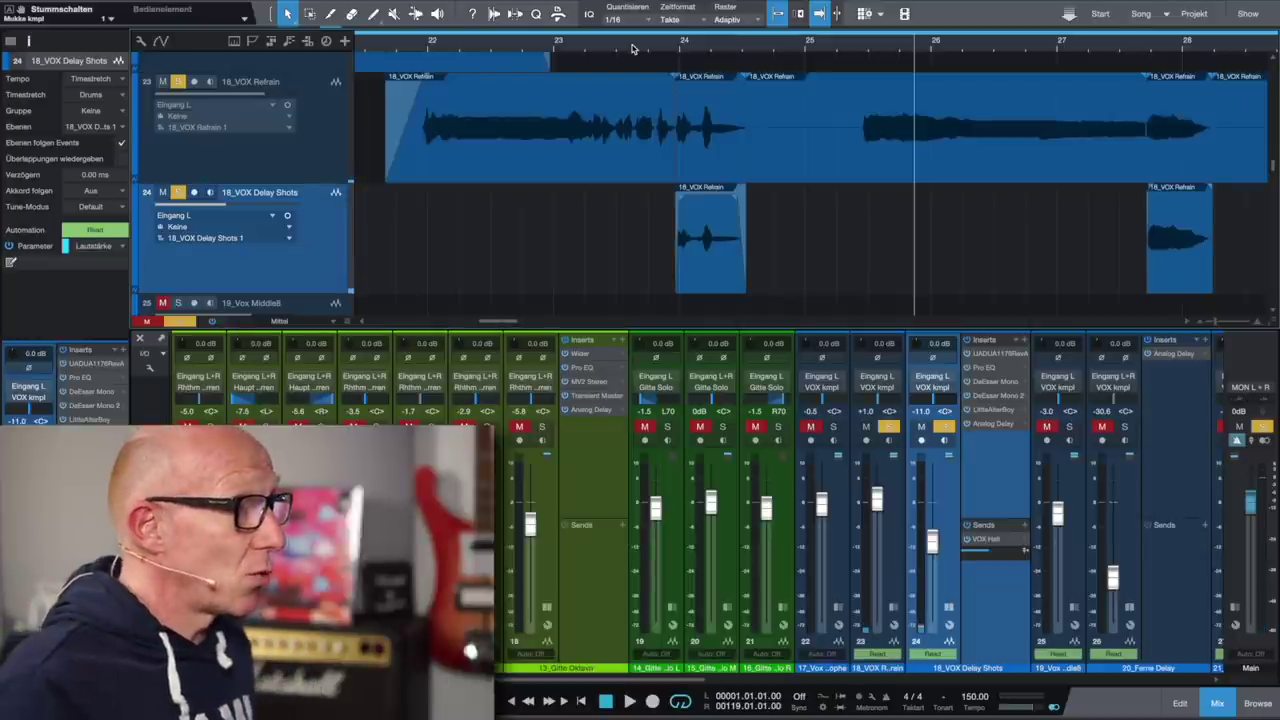
Step: Play the soloed vocal tracks from about bar 26 through the delay shot near bar 28
scroll(829, 143, "right", 5)
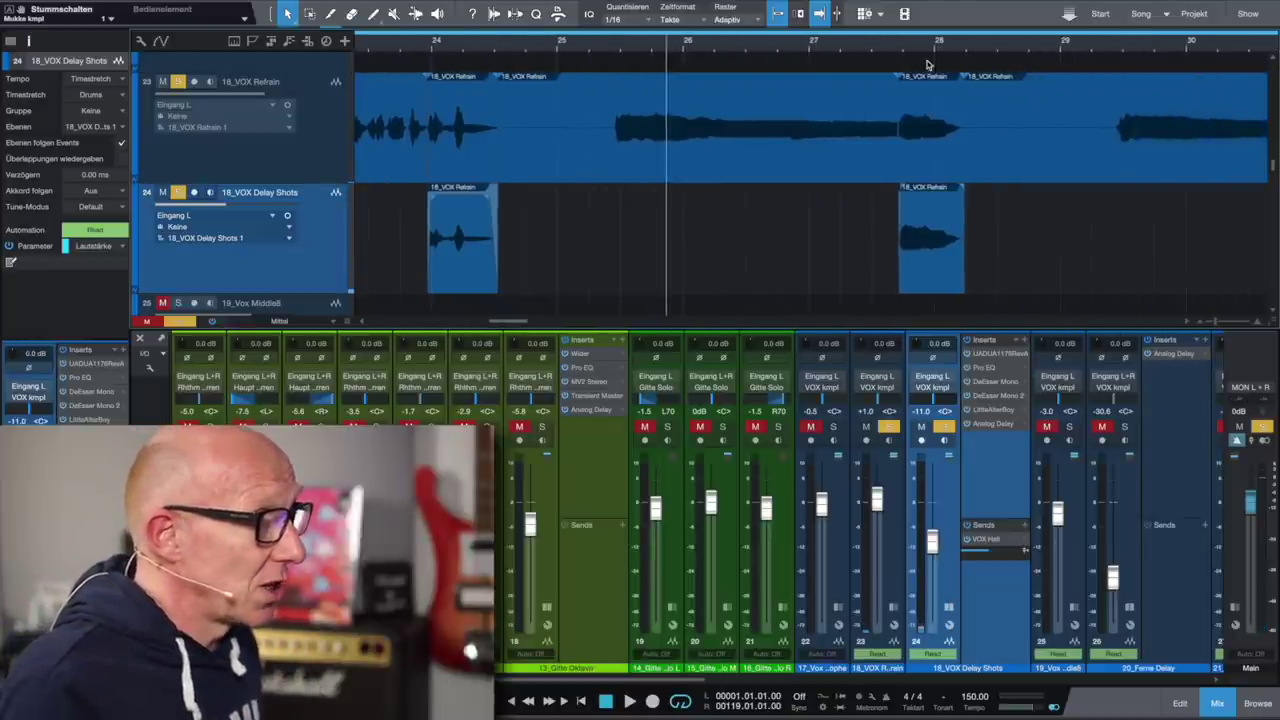
left_click(708, 50)
key("space")
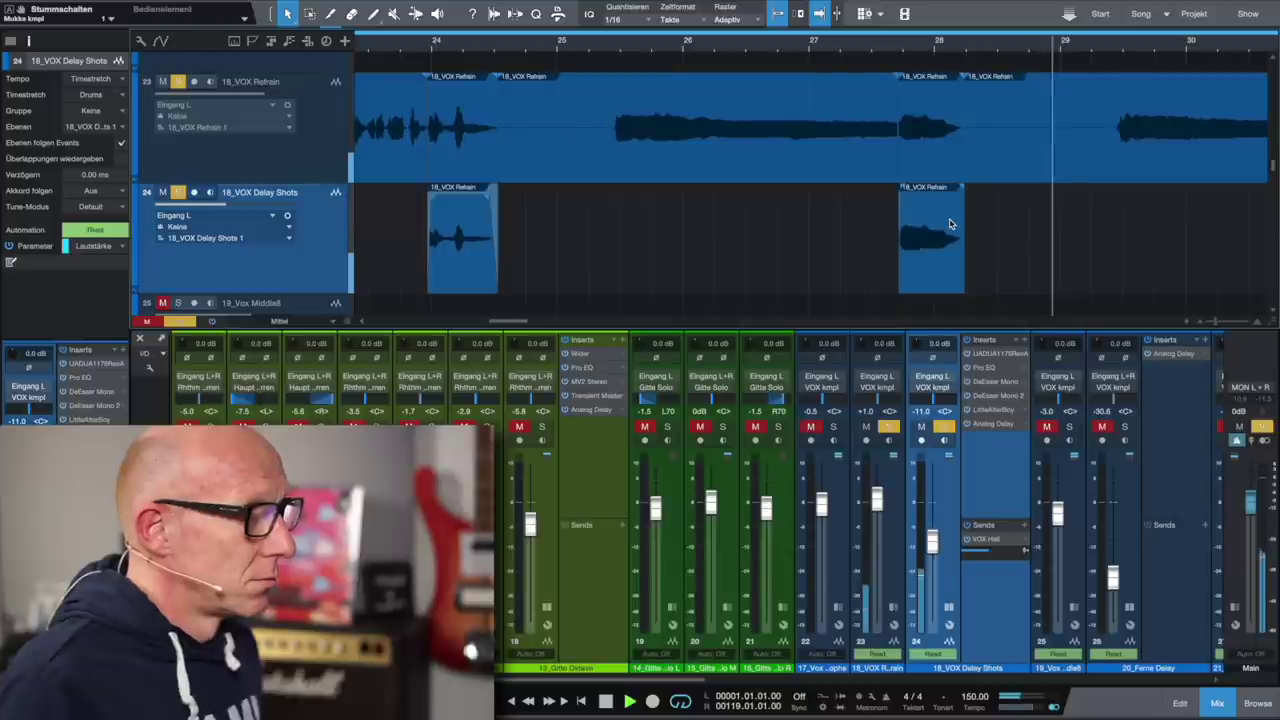
key("space")
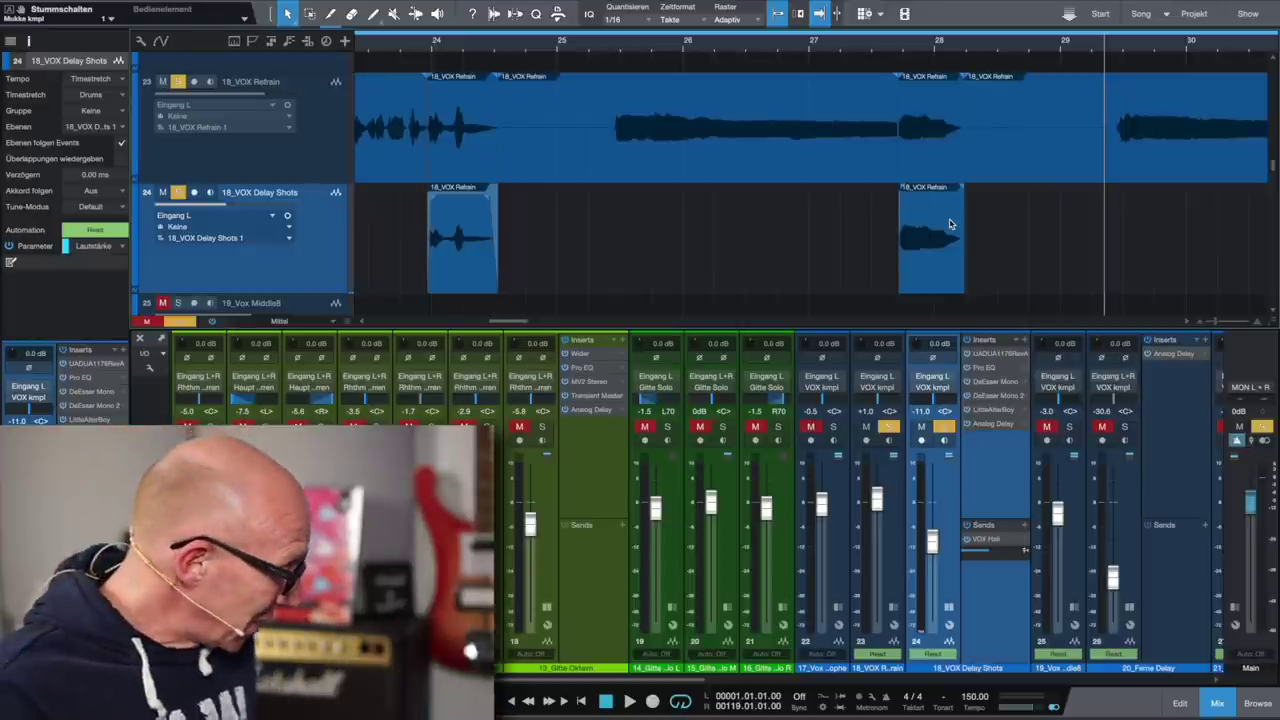
Step: Show the tracks' automation and examine the volume rise on 18_VOX Delay Shots around bars 55 to 57
key("a")
scroll(706, 225, "down", 6)
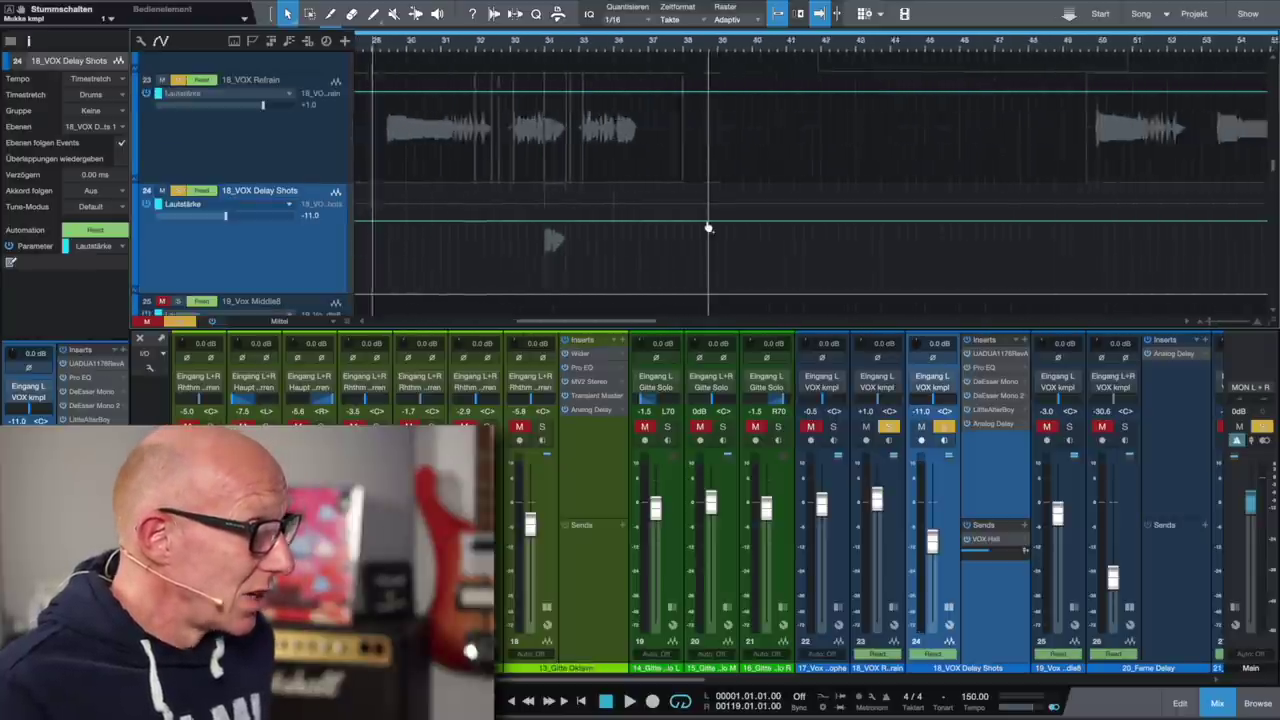
scroll(708, 228, "right", 10)
key("z")
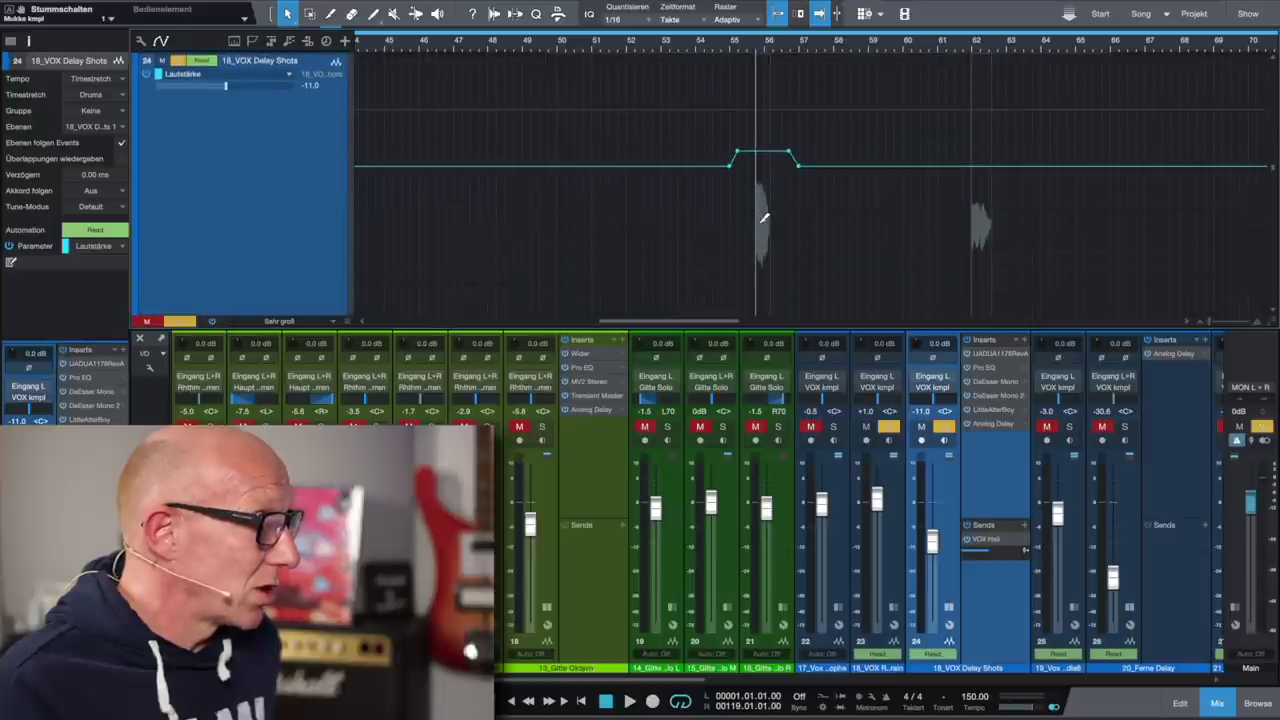
scroll(763, 218, "up", 6)
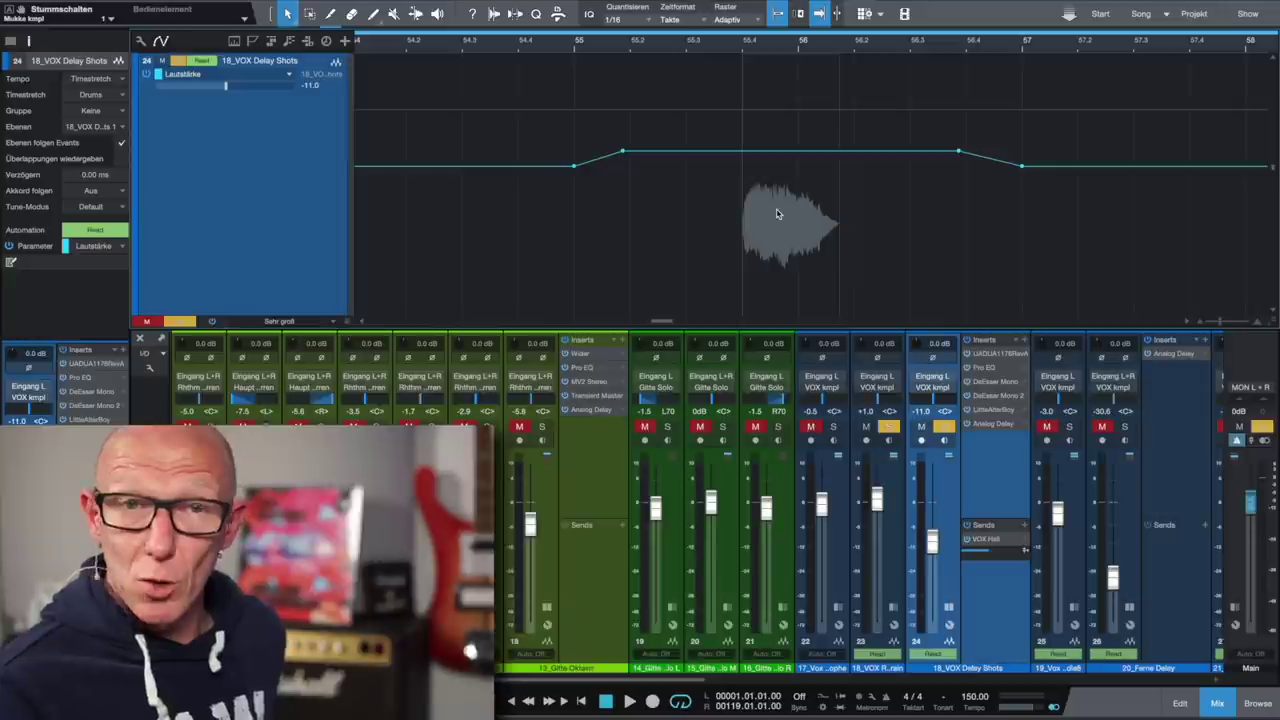
mouse_move(574, 170)
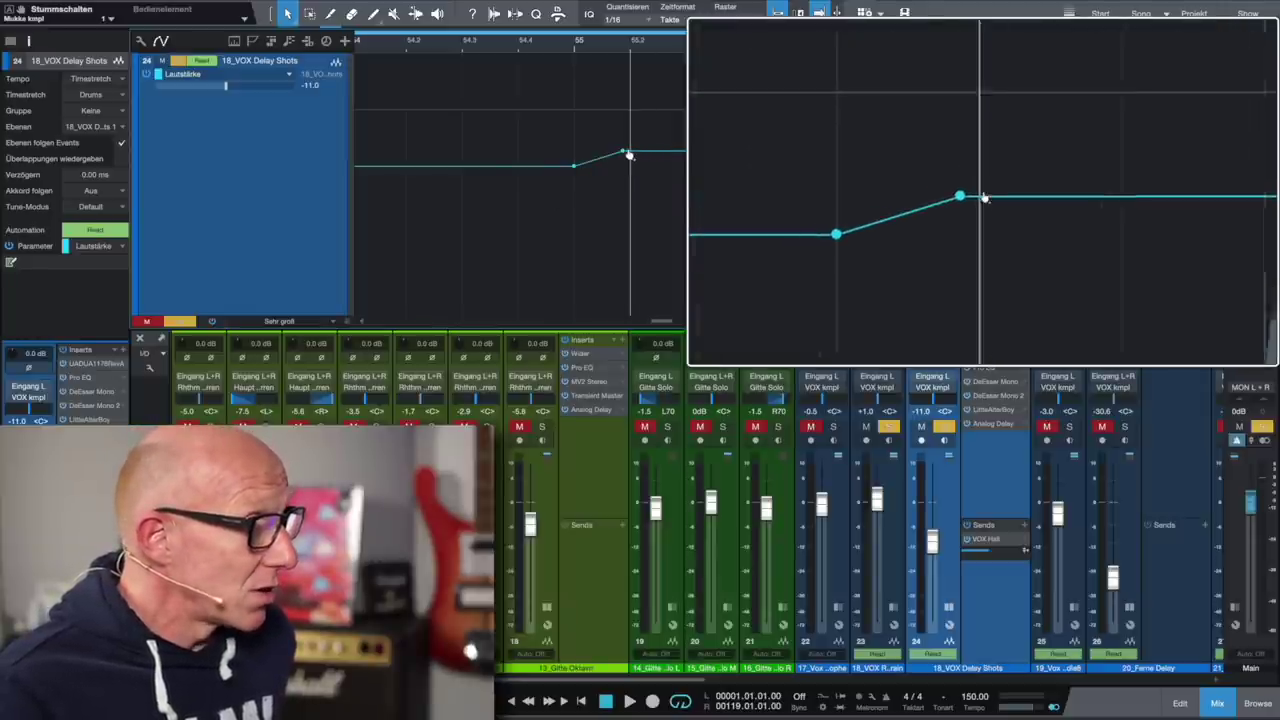
mouse_move(623, 155)
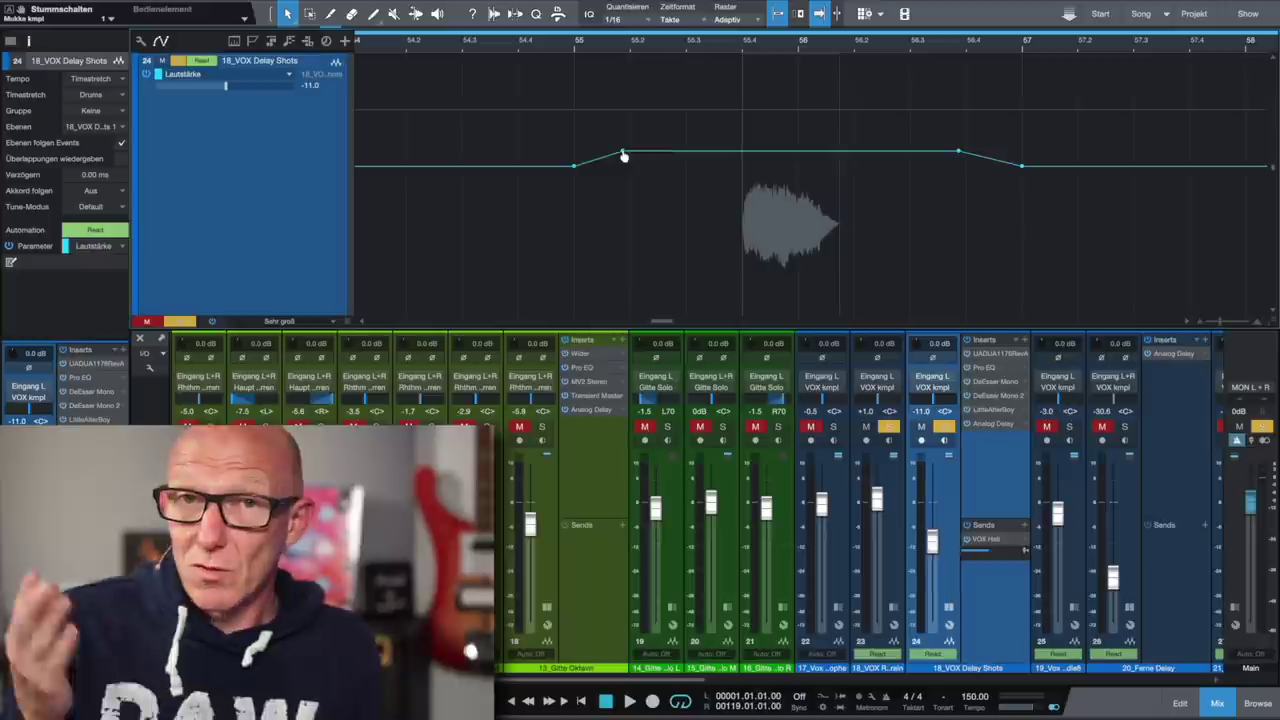
Step: Clear all solos and play the delay shot near bar 56 in the full mix, with its volume automation active and bypassed
key("w")
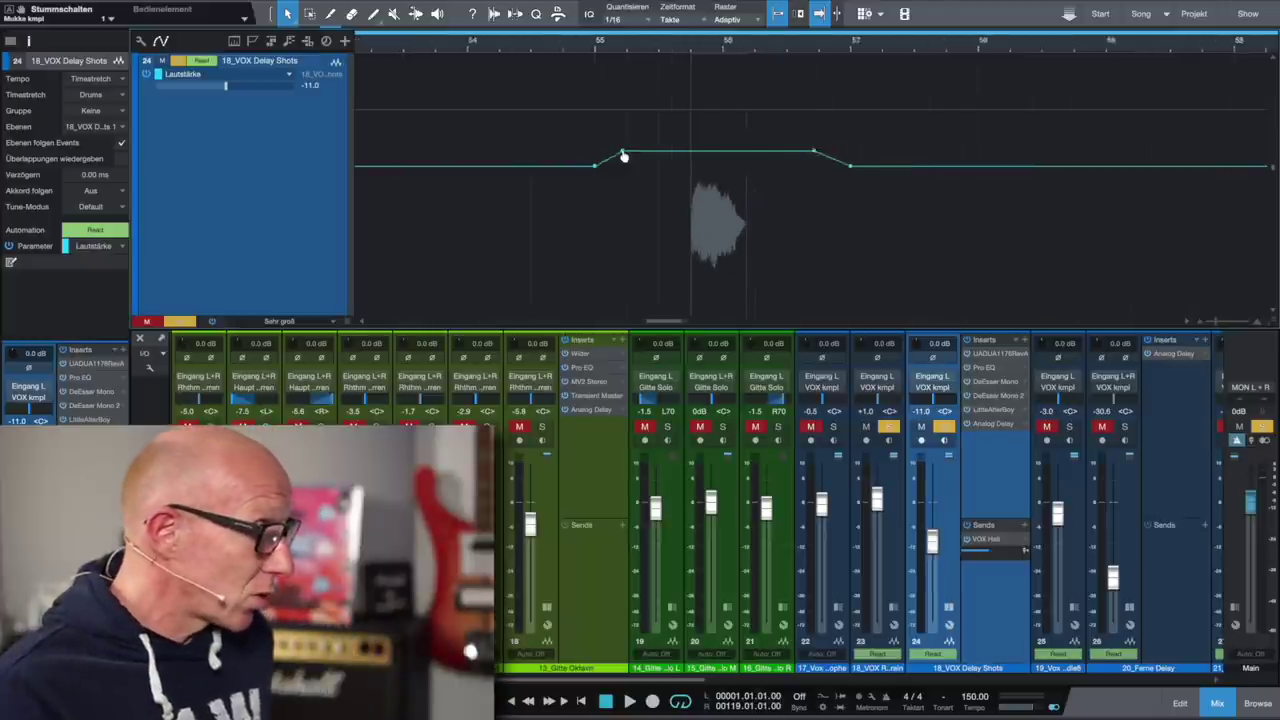
left_click(162, 61)
left_click(180, 321)
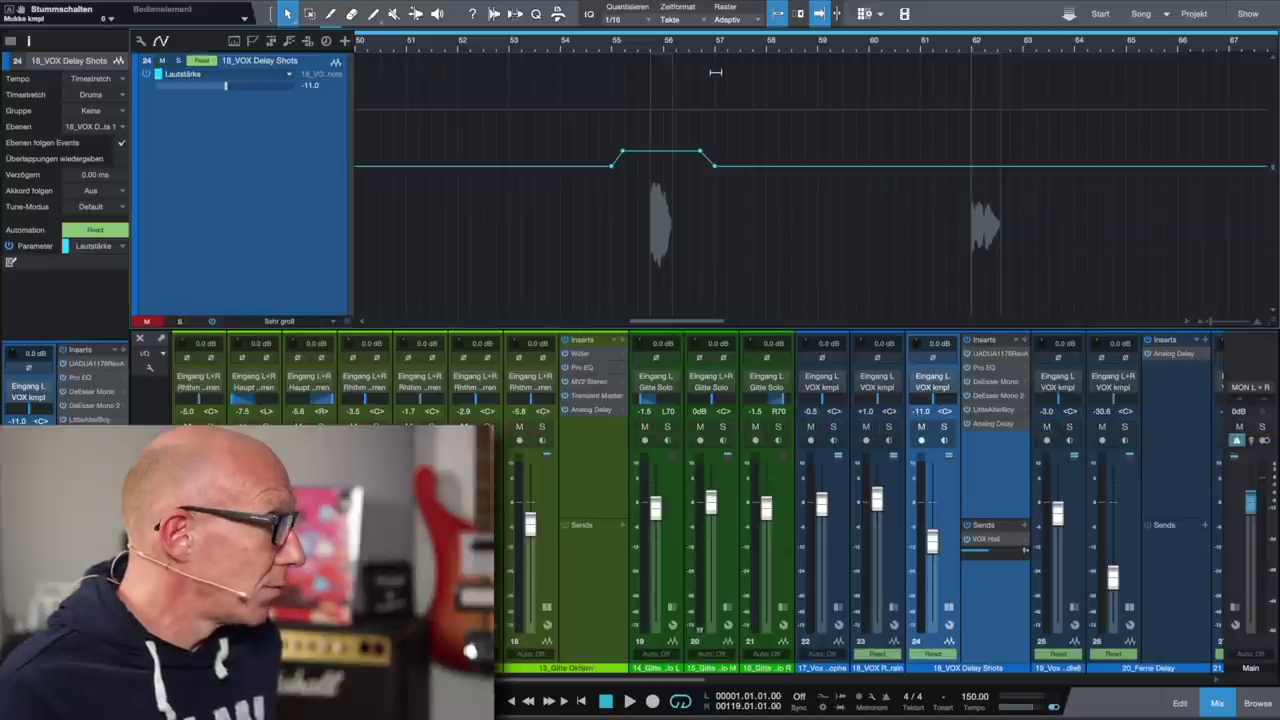
key("space")
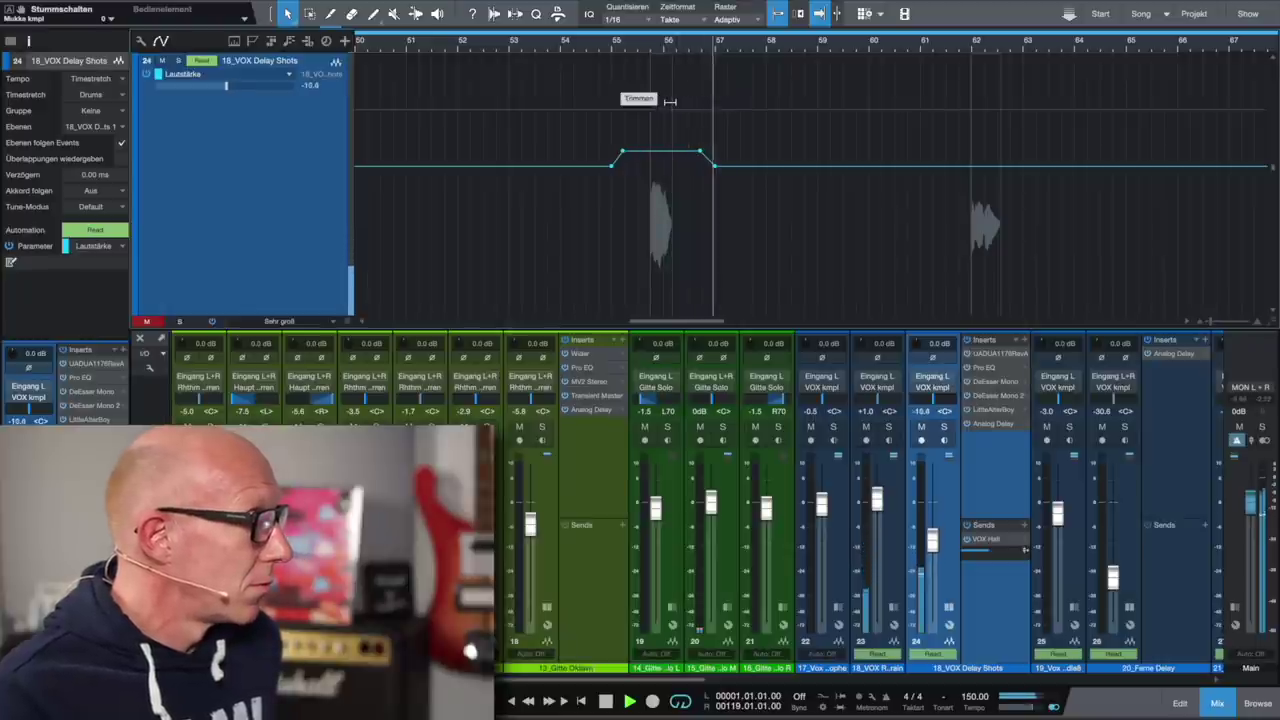
key("space")
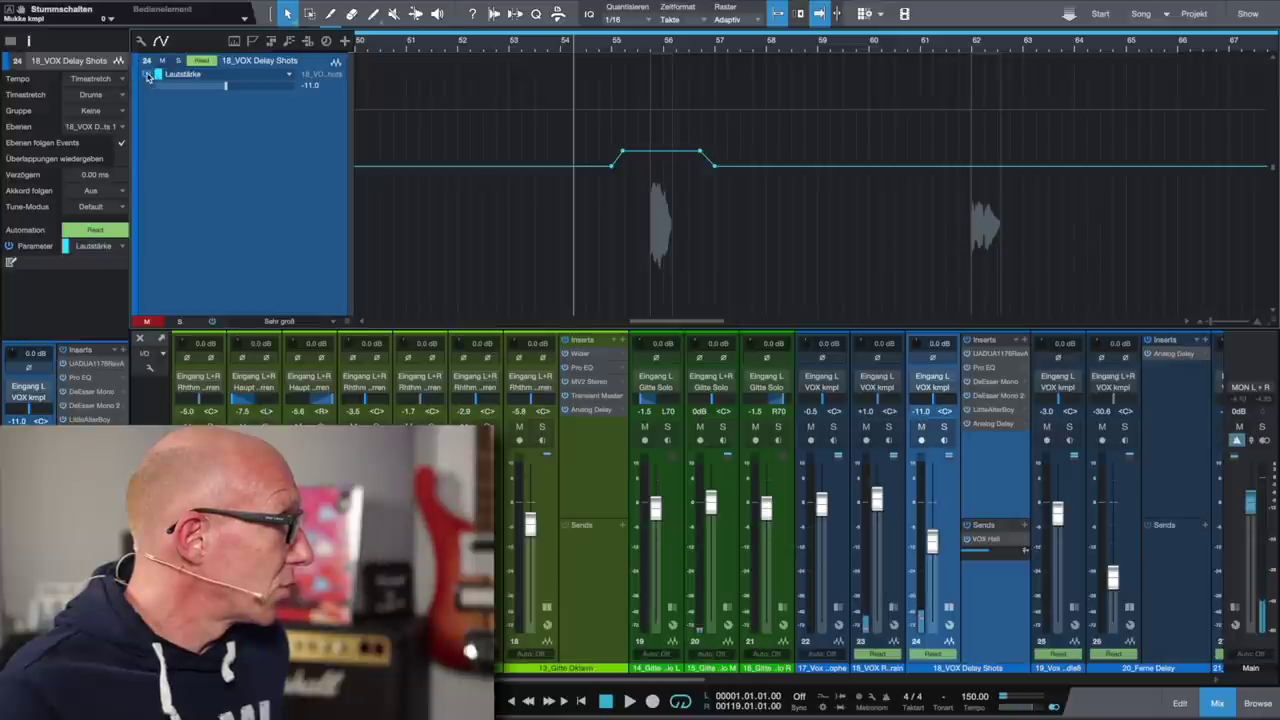
key("space")
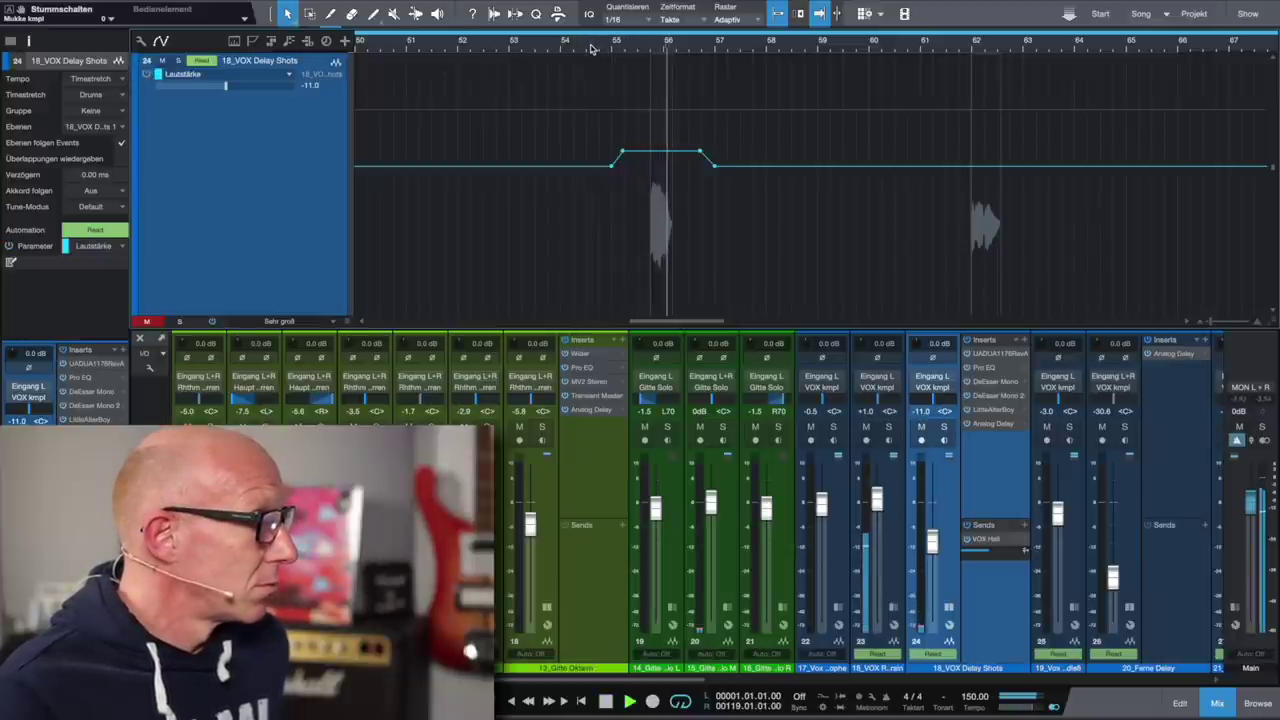
key("space")
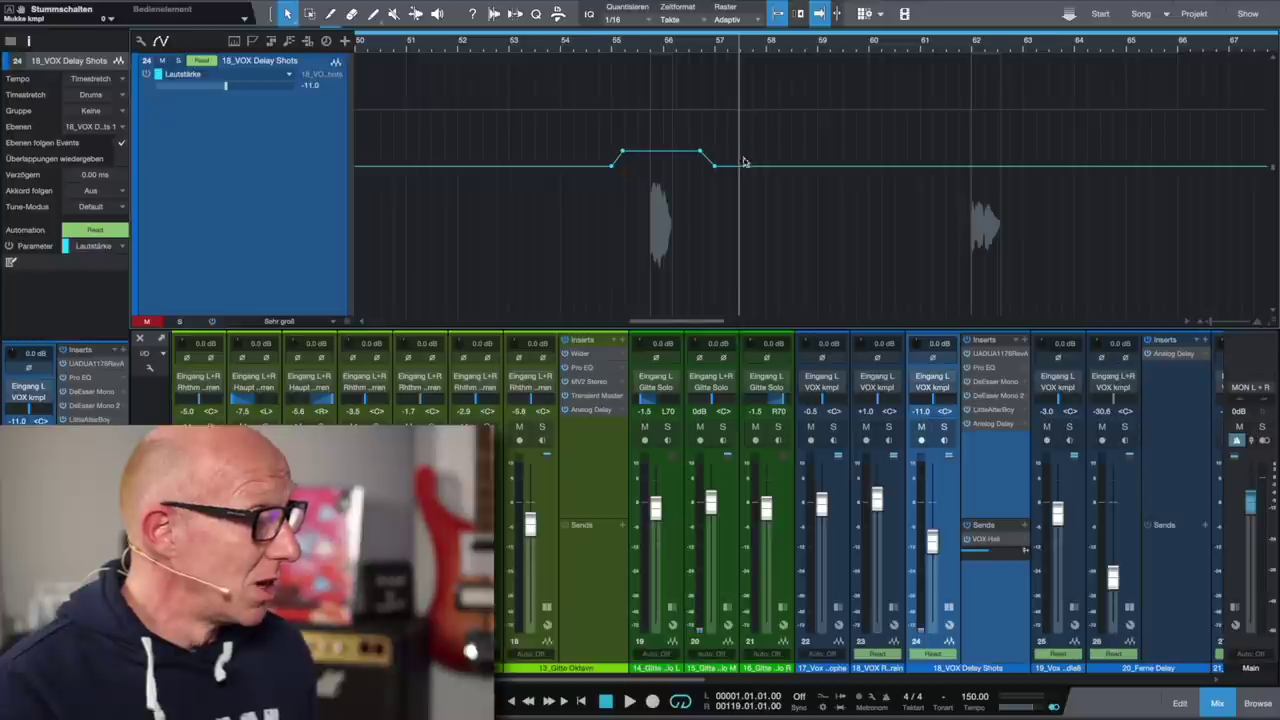
Step: Examine the remaining volume automation on 18_VOX Delay Shots from about bar 90 to the end of the song
scroll(752, 172, "right", 10)
scroll(752, 172, "right", 6)
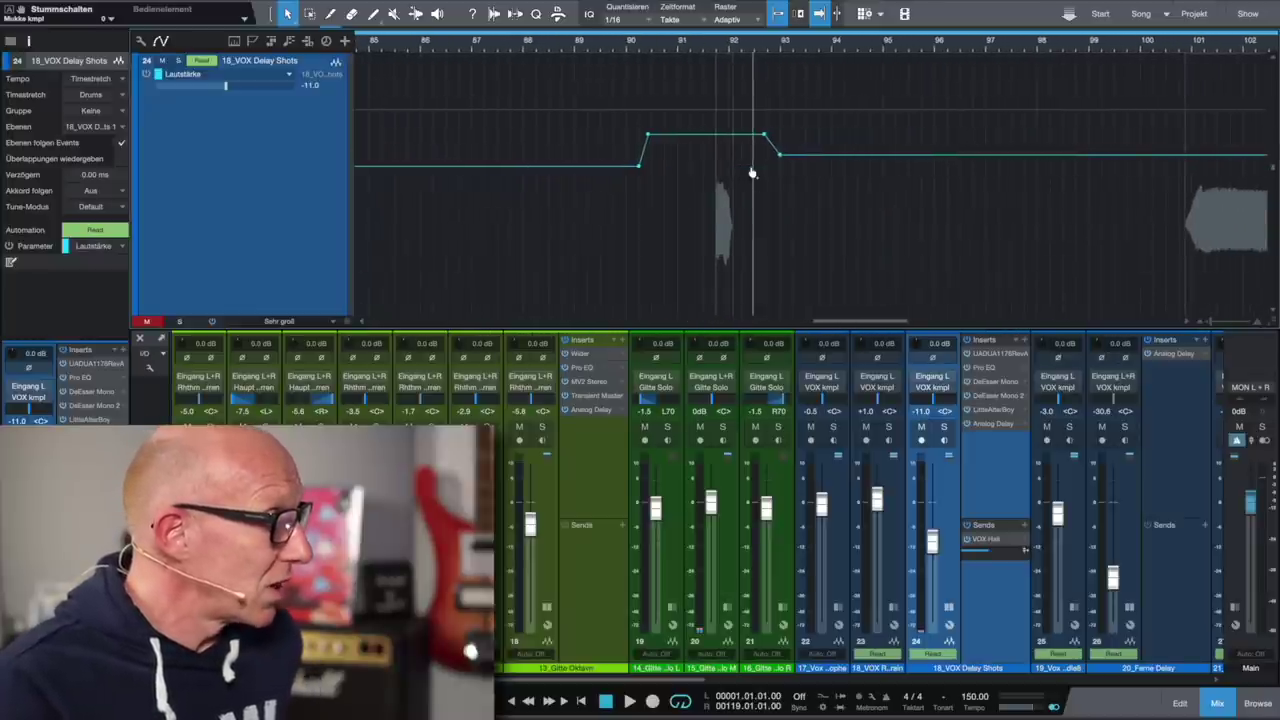
scroll(830, 172, "right", 6)
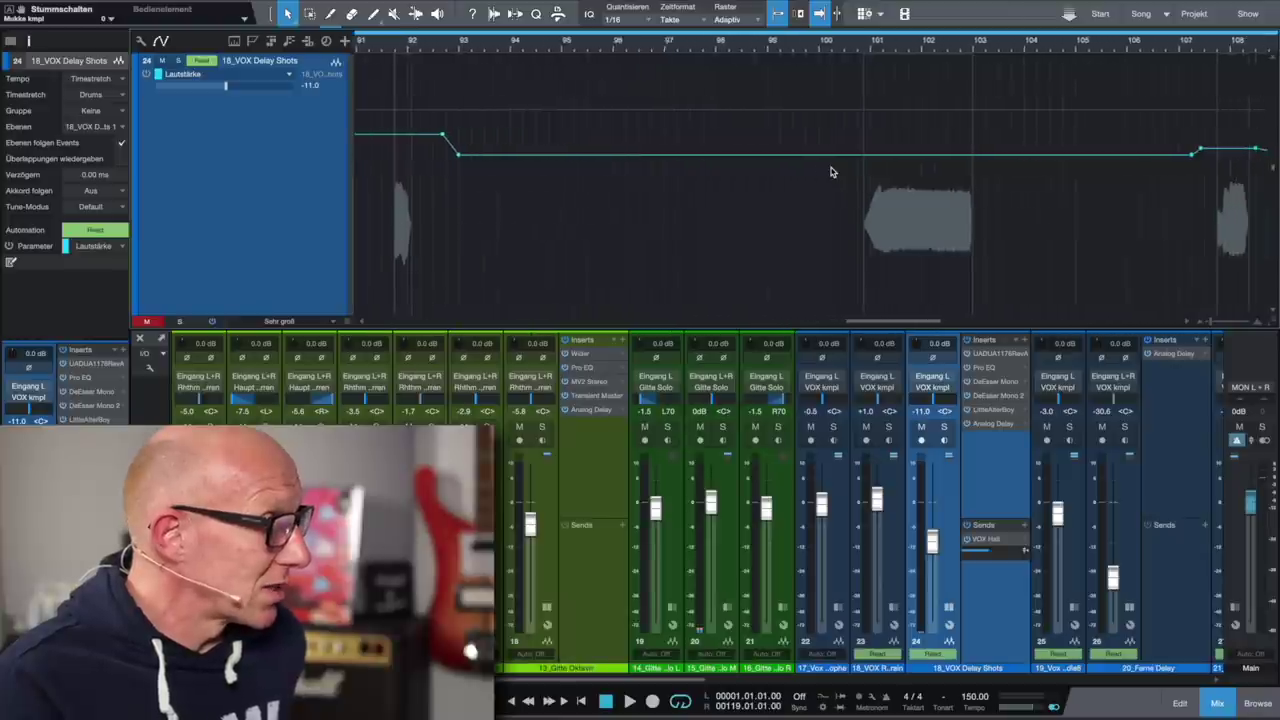
scroll(830, 172, "right", 3)
key("z")
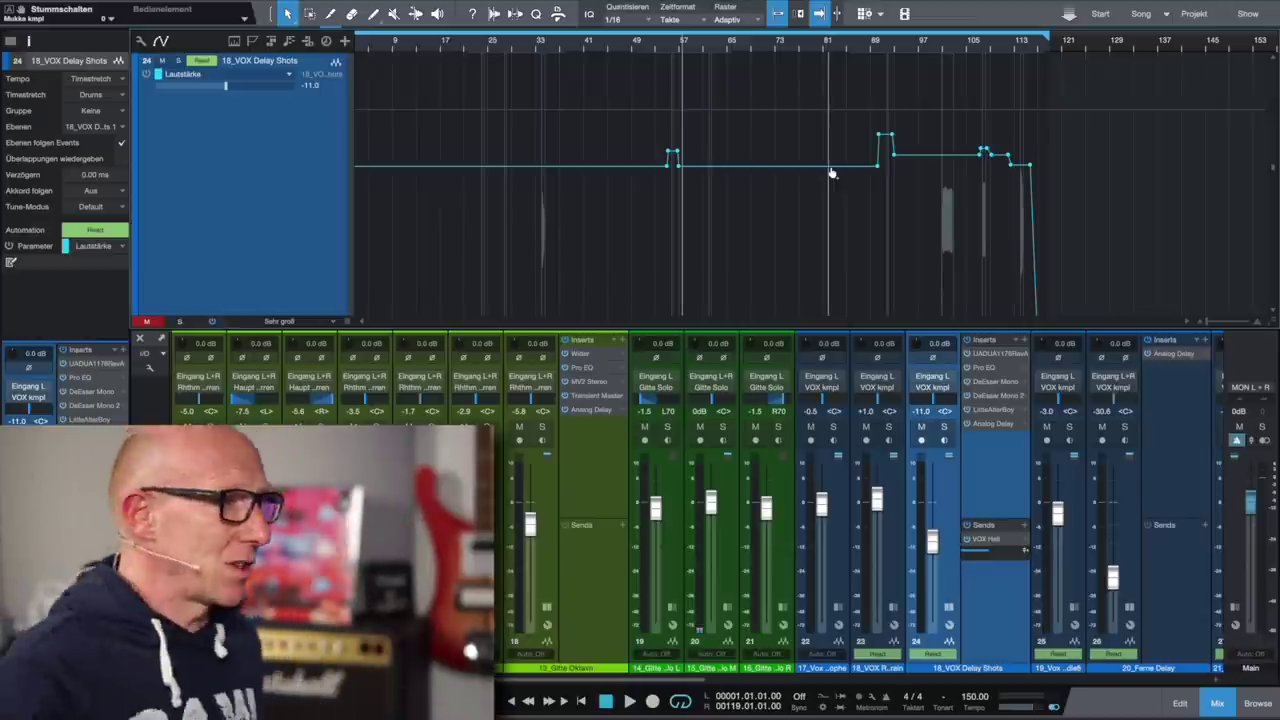
Step: Select the 20_Ferne Delay track and examine its rising volume curve between about bars 62 and 70
scroll(732, 170, "down", 3)
scroll(732, 170, "down", 3)
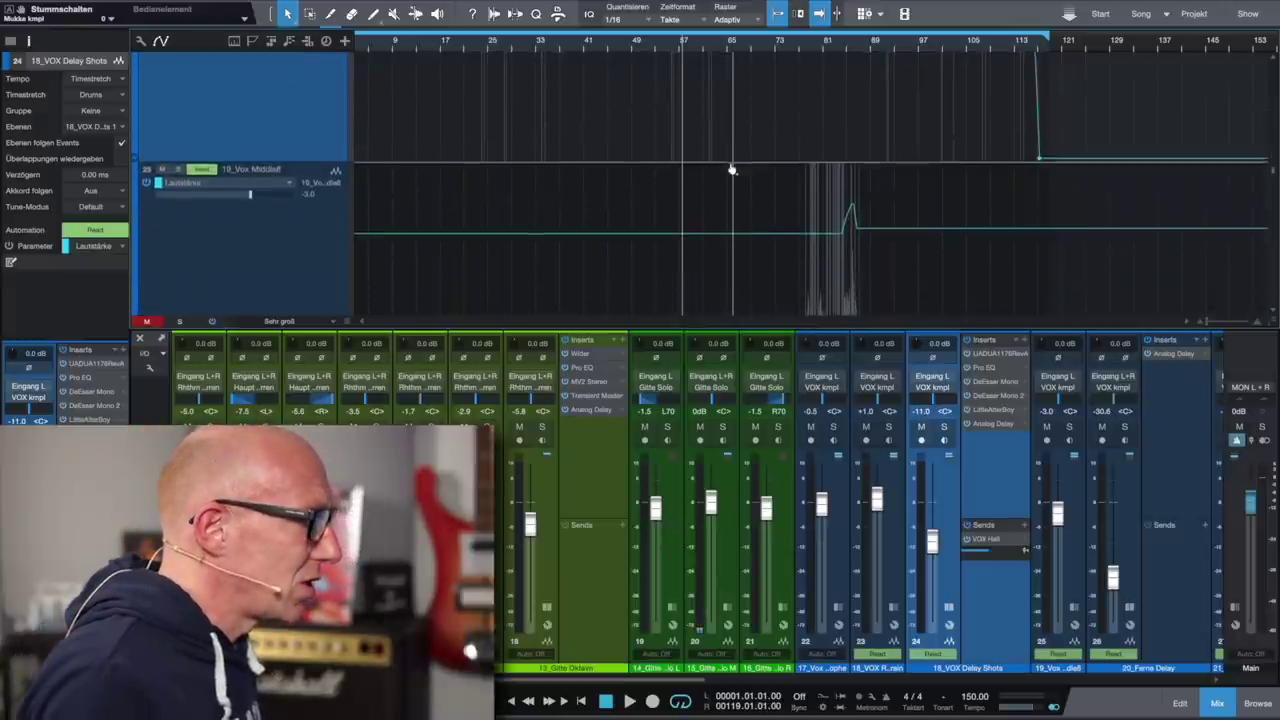
scroll(732, 170, "down", 3)
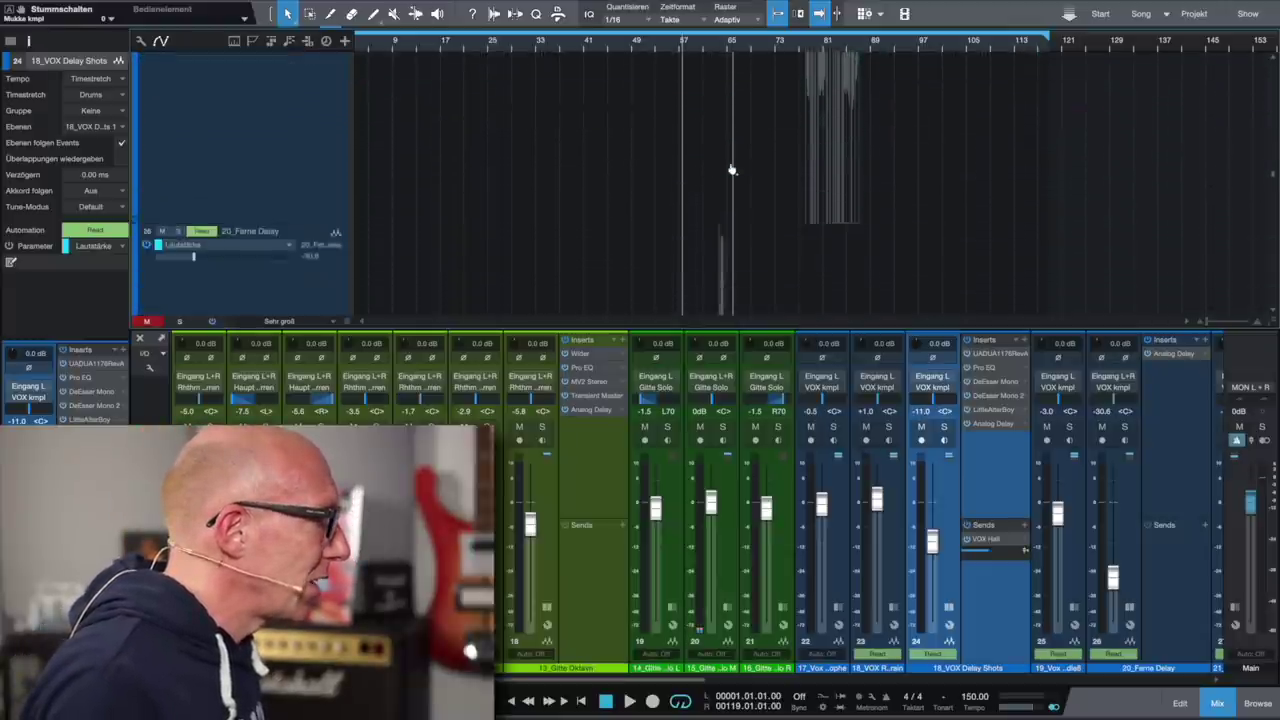
scroll(735, 157, "up", 3)
scroll(736, 155, "up", 3)
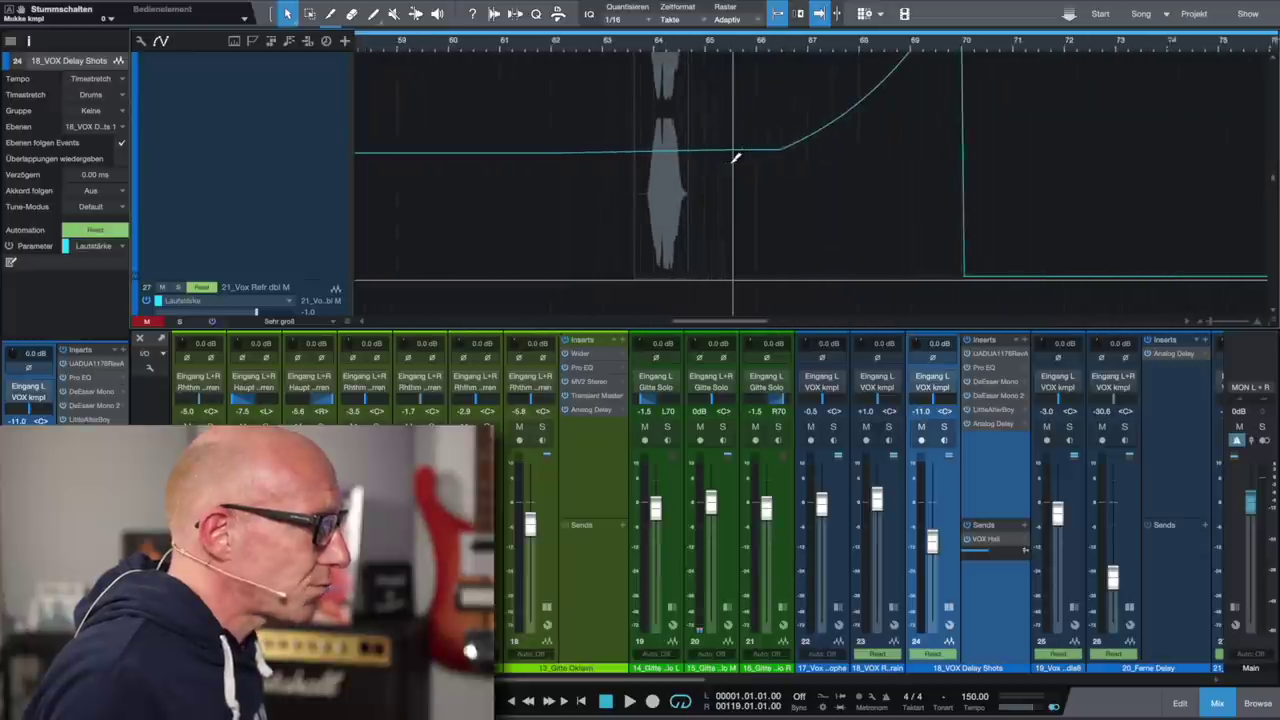
scroll(732, 162, "down", 3)
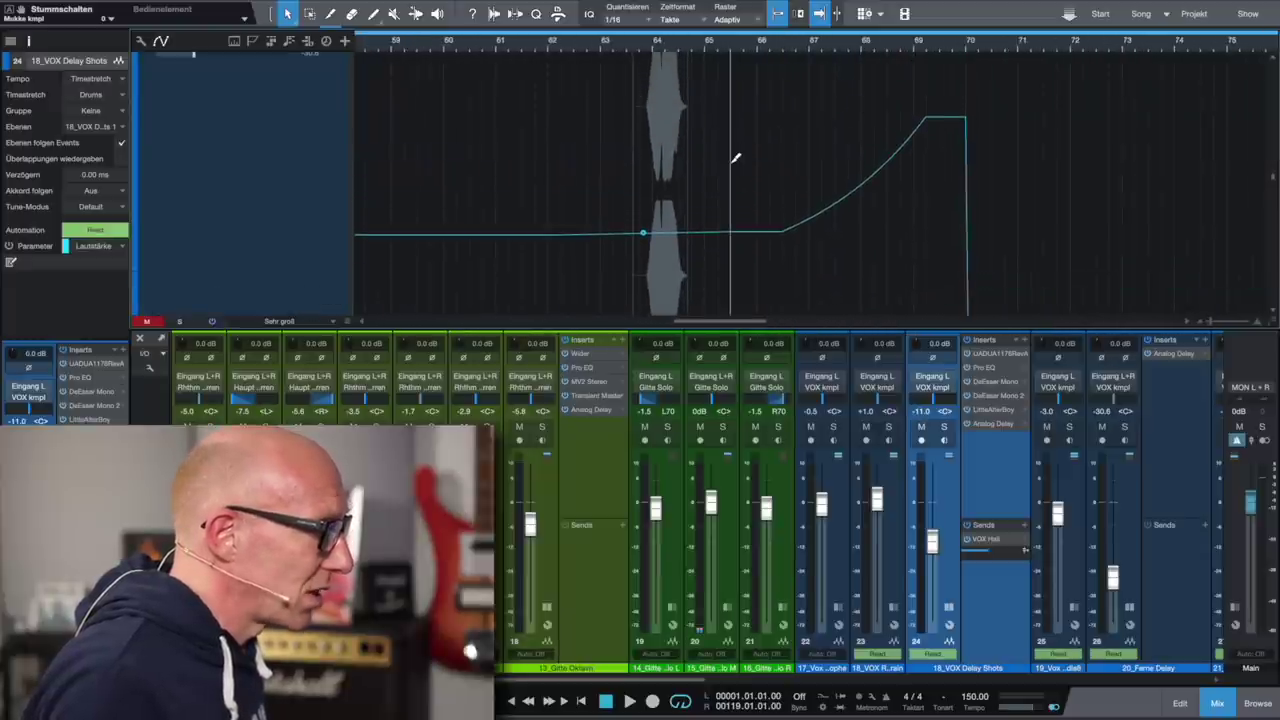
scroll(735, 157, "down", 1)
scroll(731, 168, "up", 1)
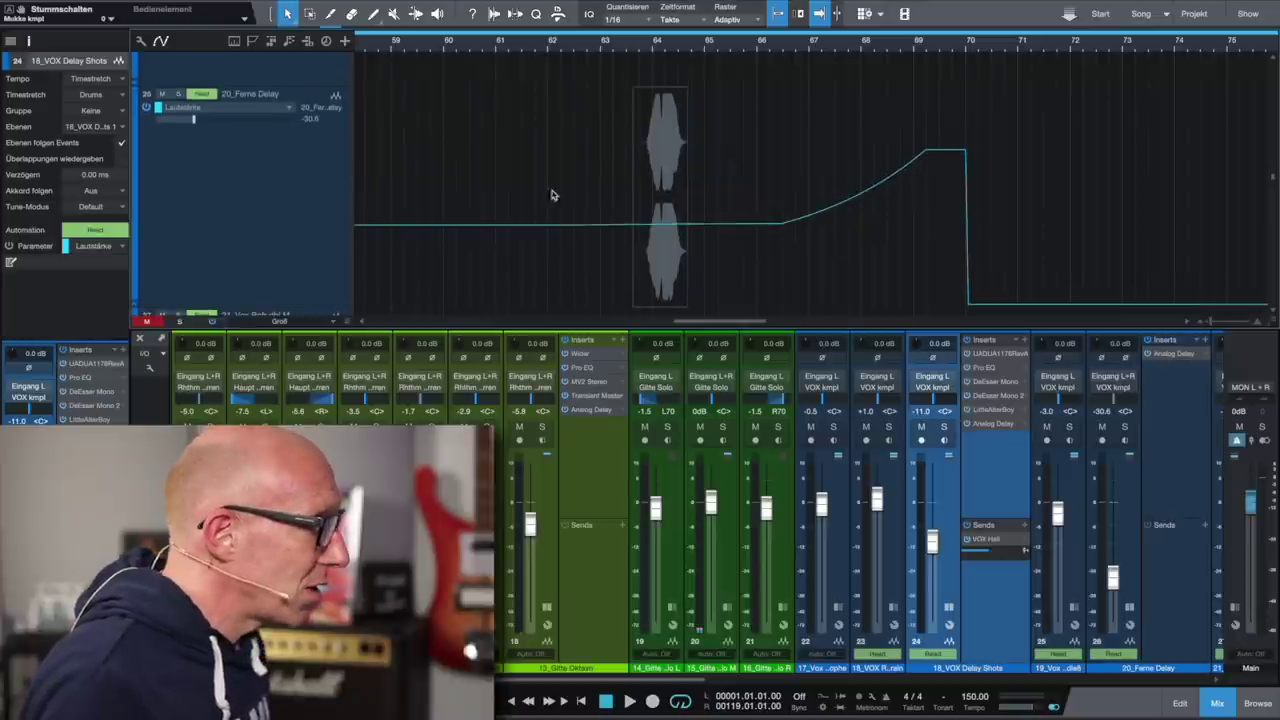
left_click(267, 189)
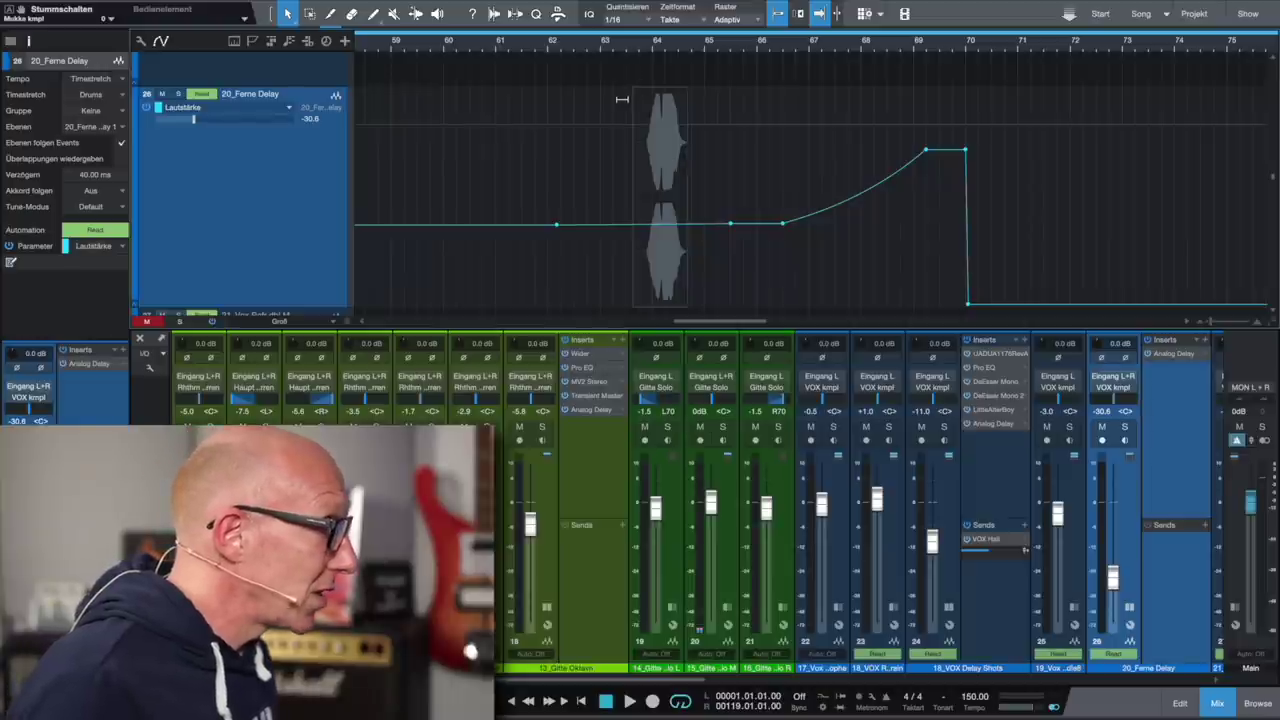
Step: Solo the 18_VOX Refrain and 20_Ferne Delay tracks and play the rising delay through to just past bar 70
scroll(622, 99, "up", 3)
scroll(622, 99, "down", 5)
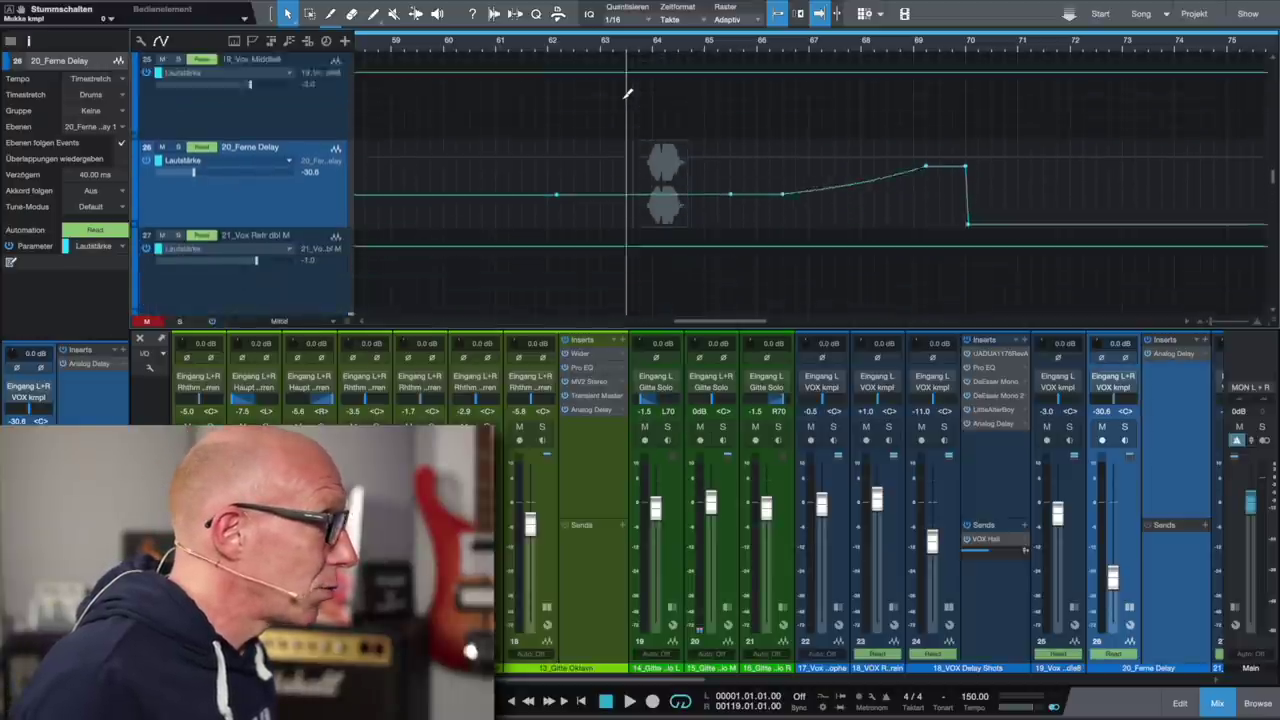
scroll(622, 99, "up", 2)
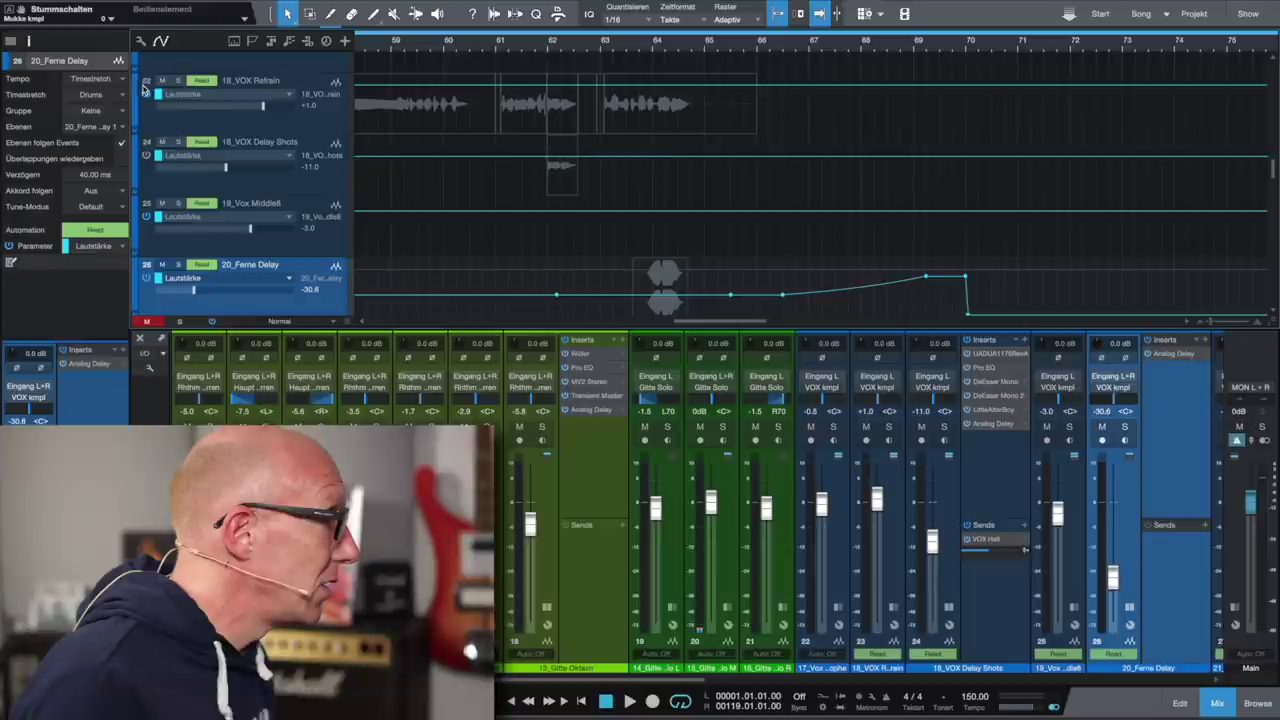
left_click(179, 81)
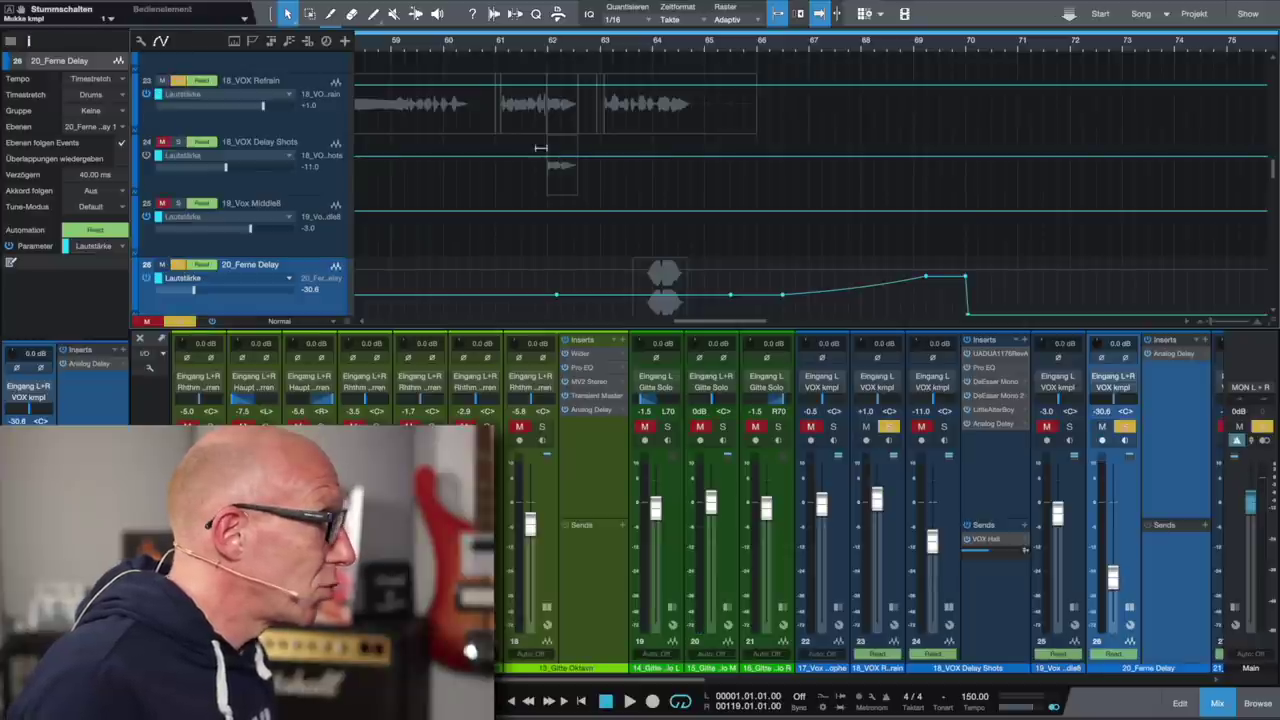
key("space")
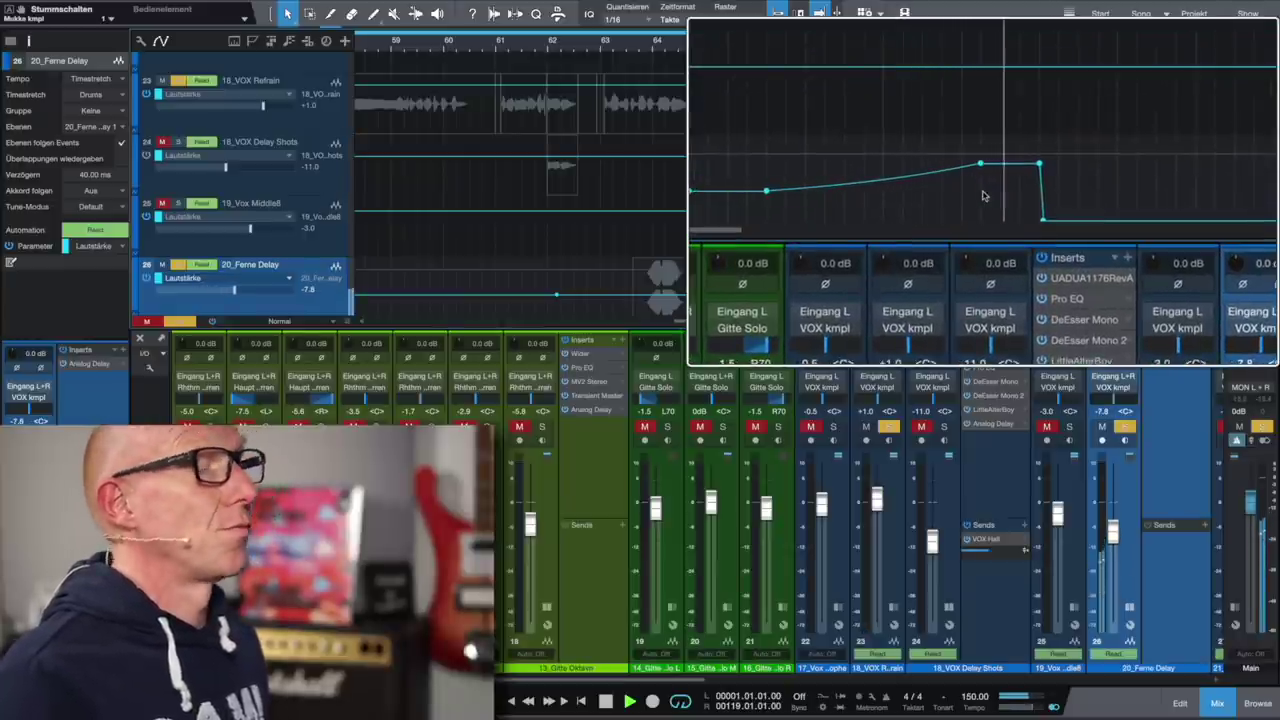
key("space")
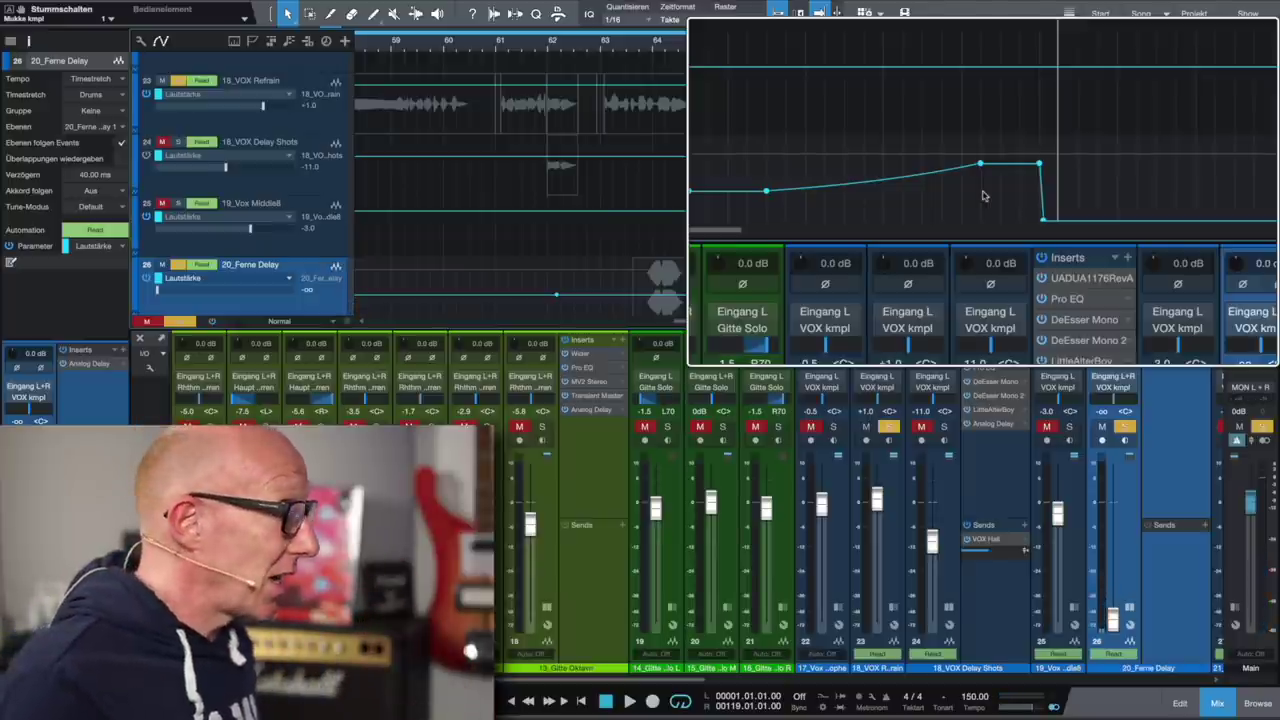
Step: Clear the solos and play the full mix from about bar 63 until the delay cuts off at bar 70
left_click(186, 322)
left_click(595, 49)
key("space")
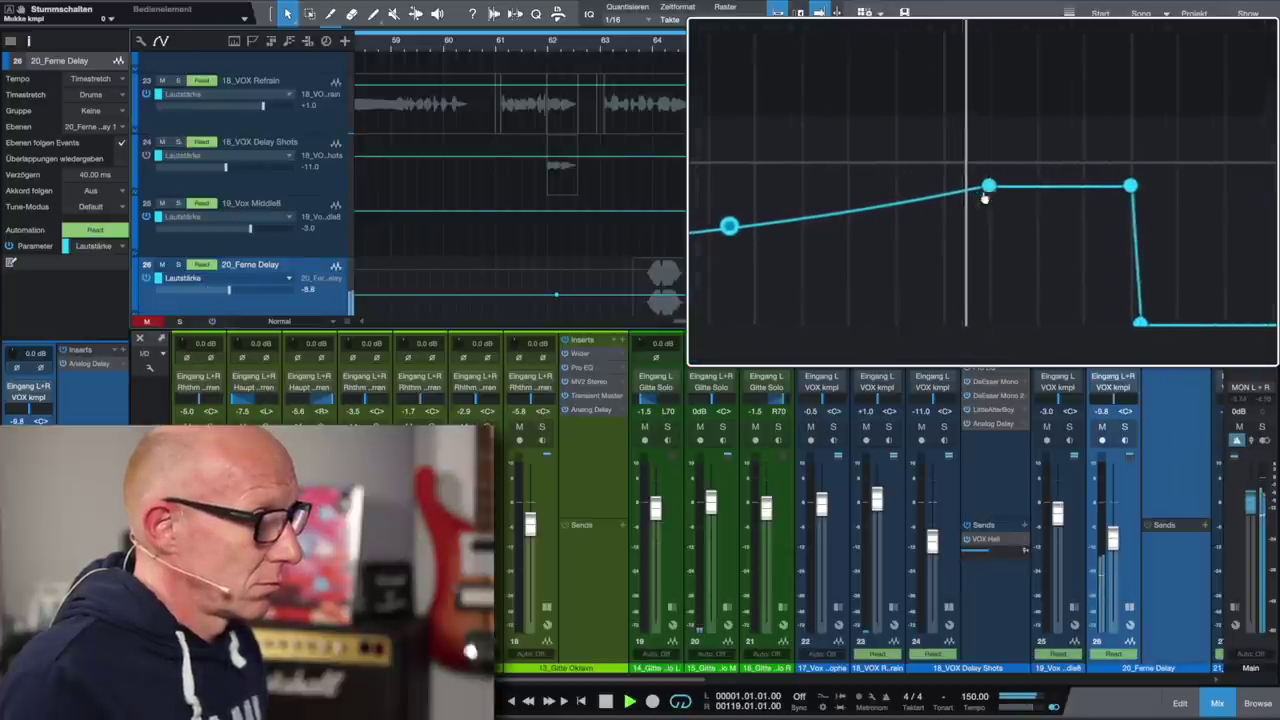
key("space")
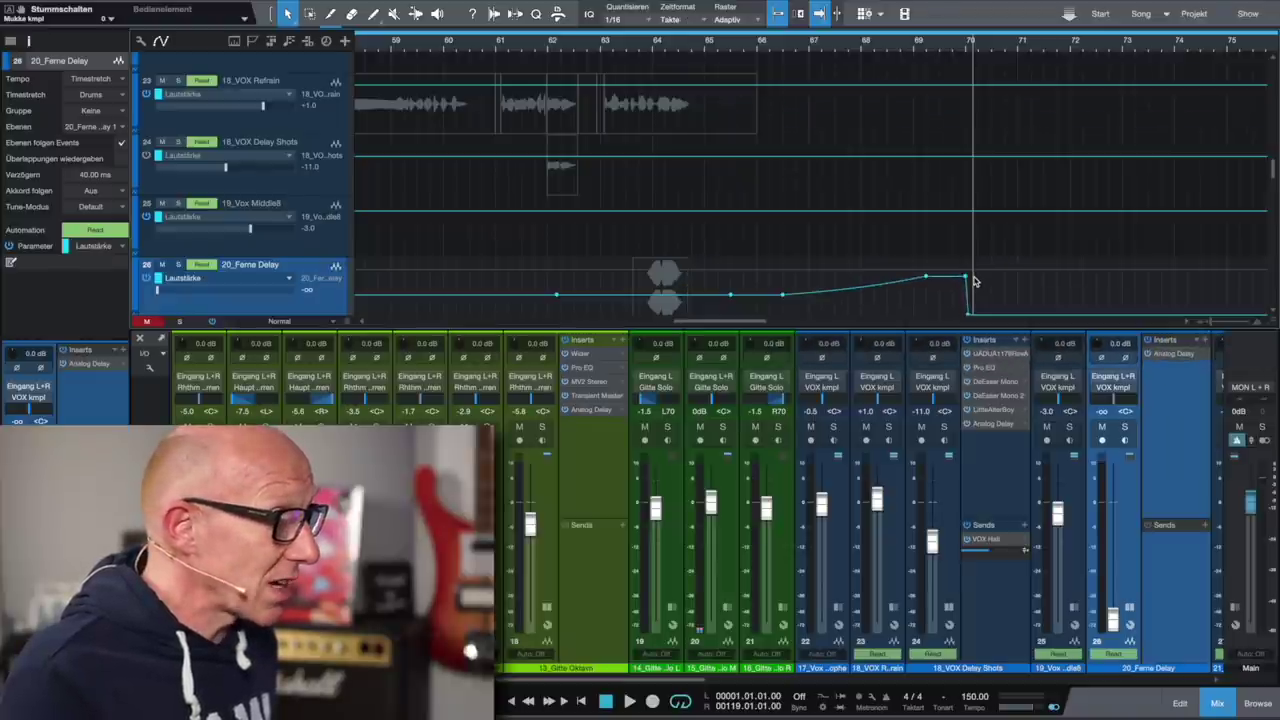
Step: Inspect the Analog Delay insert settings on the 20_Ferne Delay channel and close the plug-in window
left_click(1172, 354)
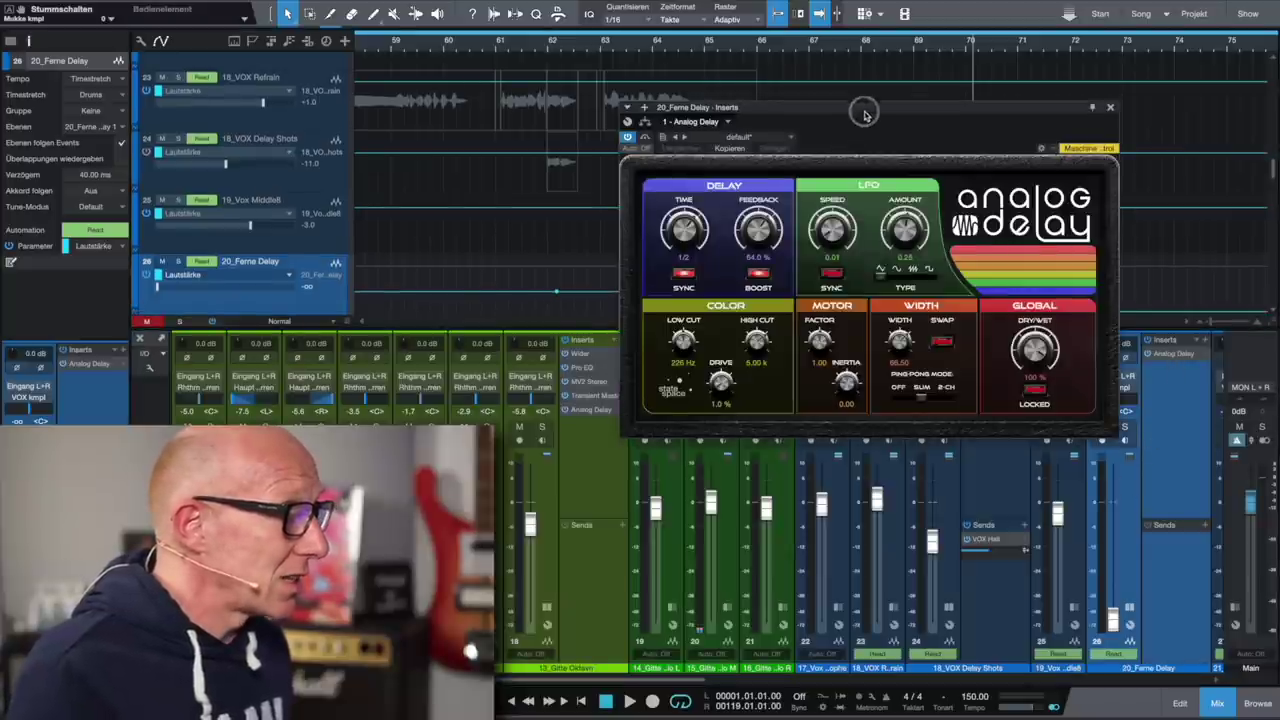
left_click_drag(865, 114, 865, 104)
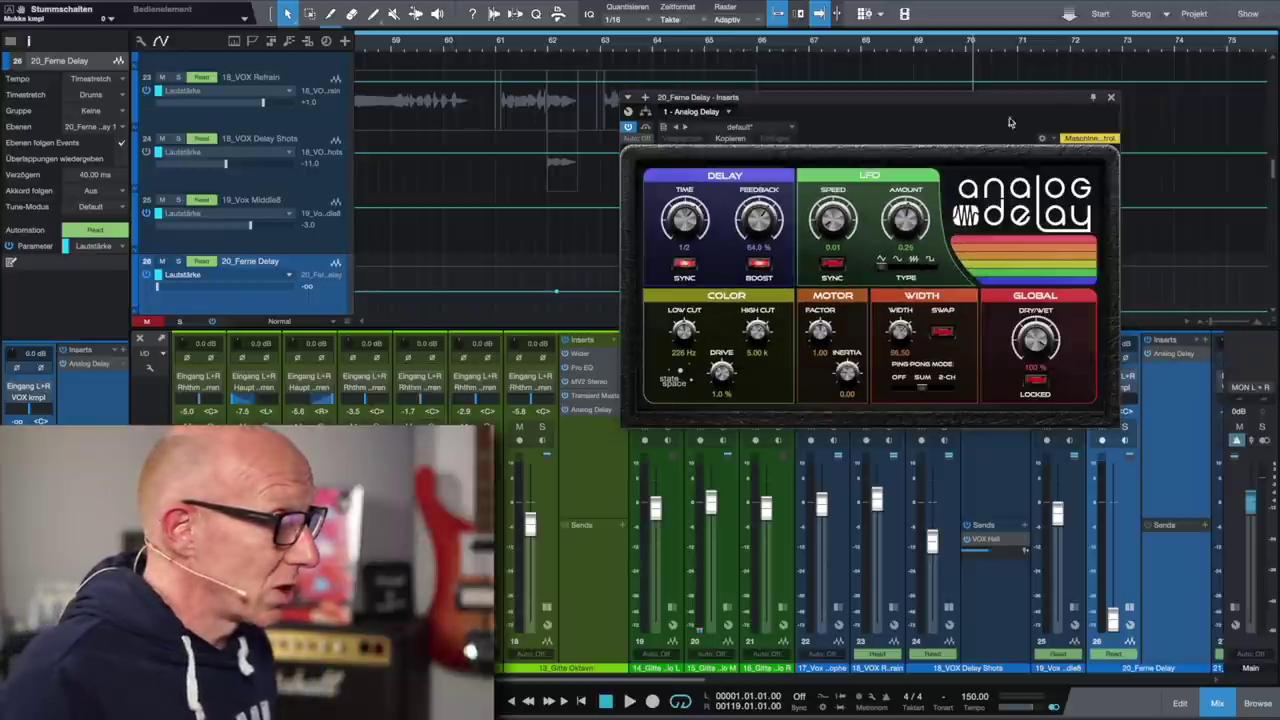
left_click(1112, 99)
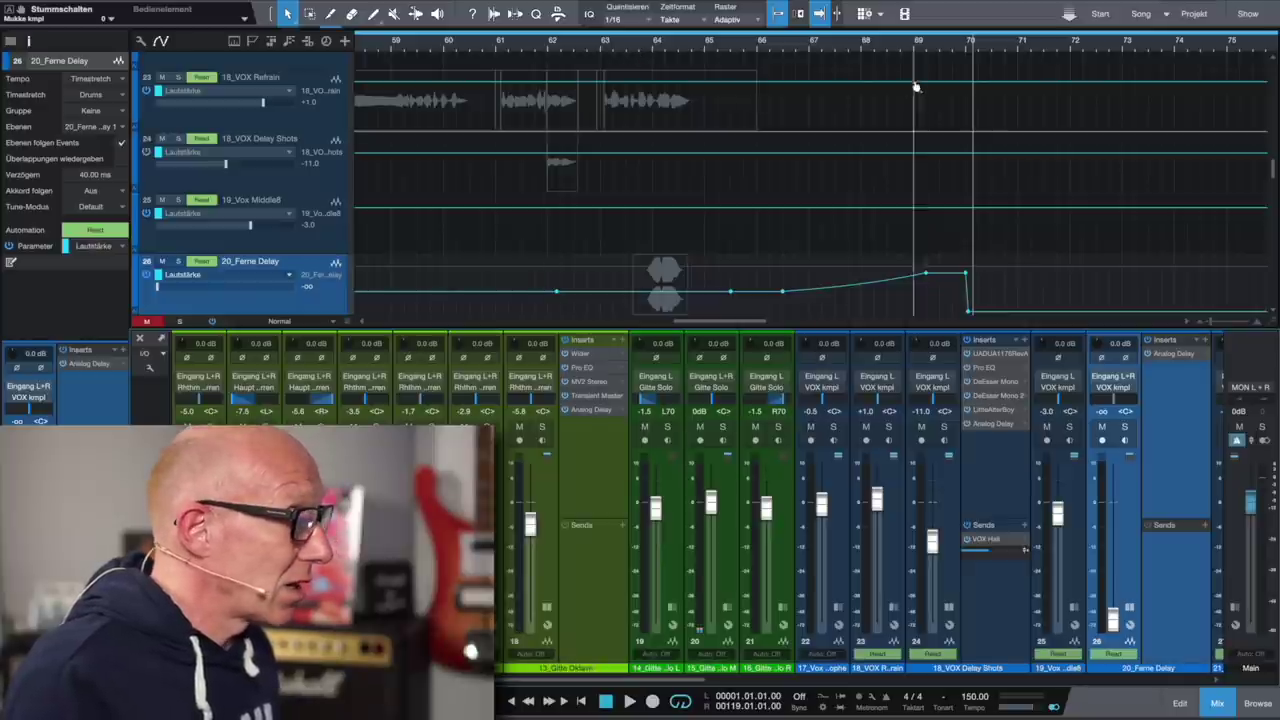
Step: Solo 18_VOX Refrain and 20_Ferne Delay and compare playback from about bar 63 with the delay's volume automation bypassed and active
left_click(955, 50)
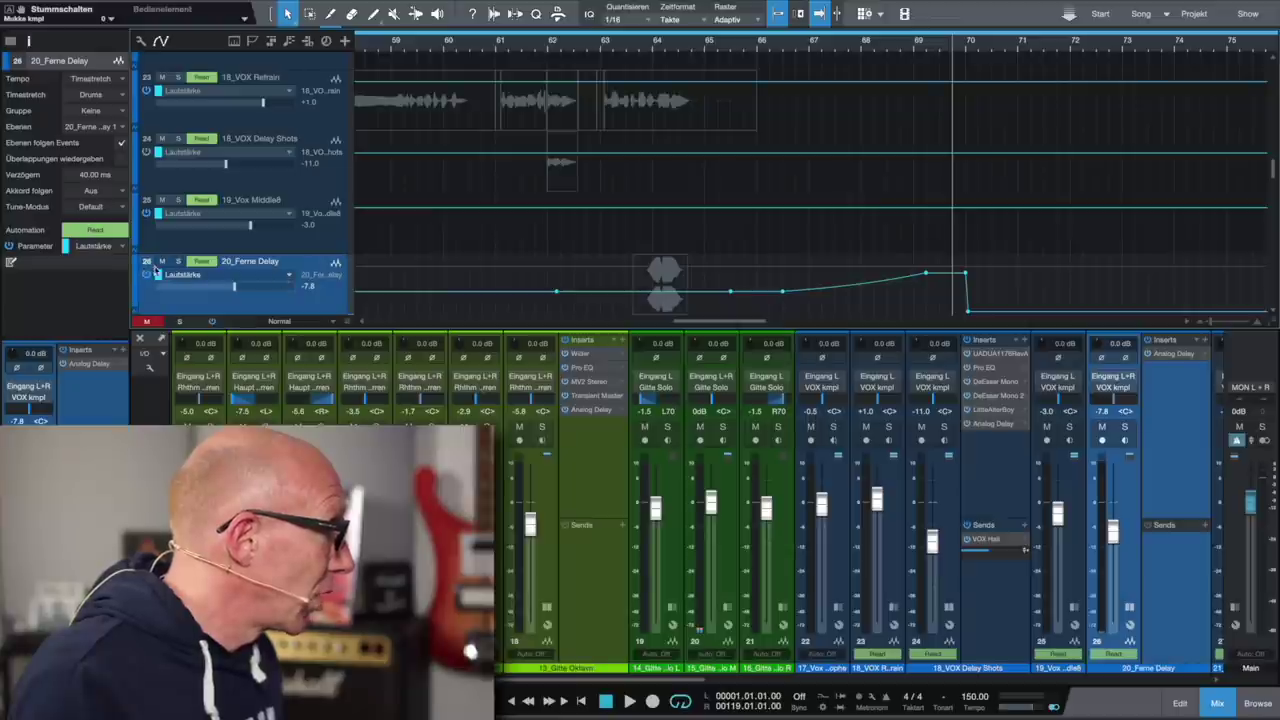
left_click(603, 48)
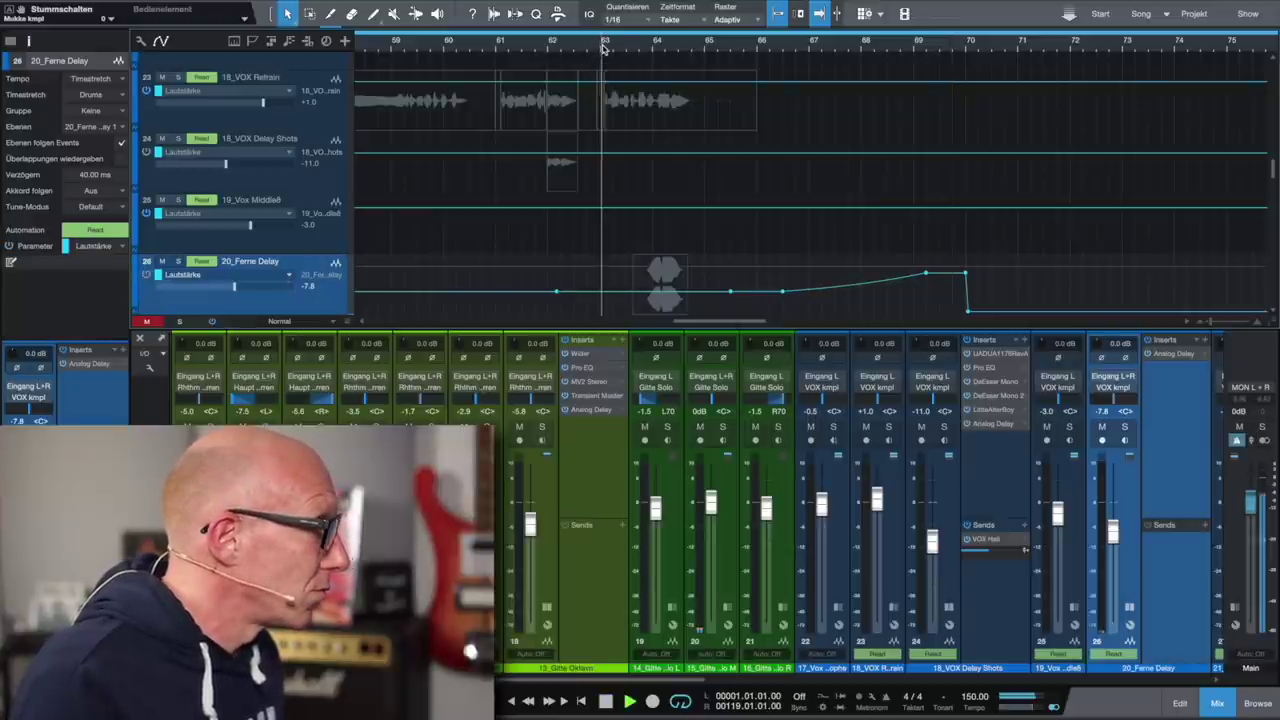
left_click(177, 78)
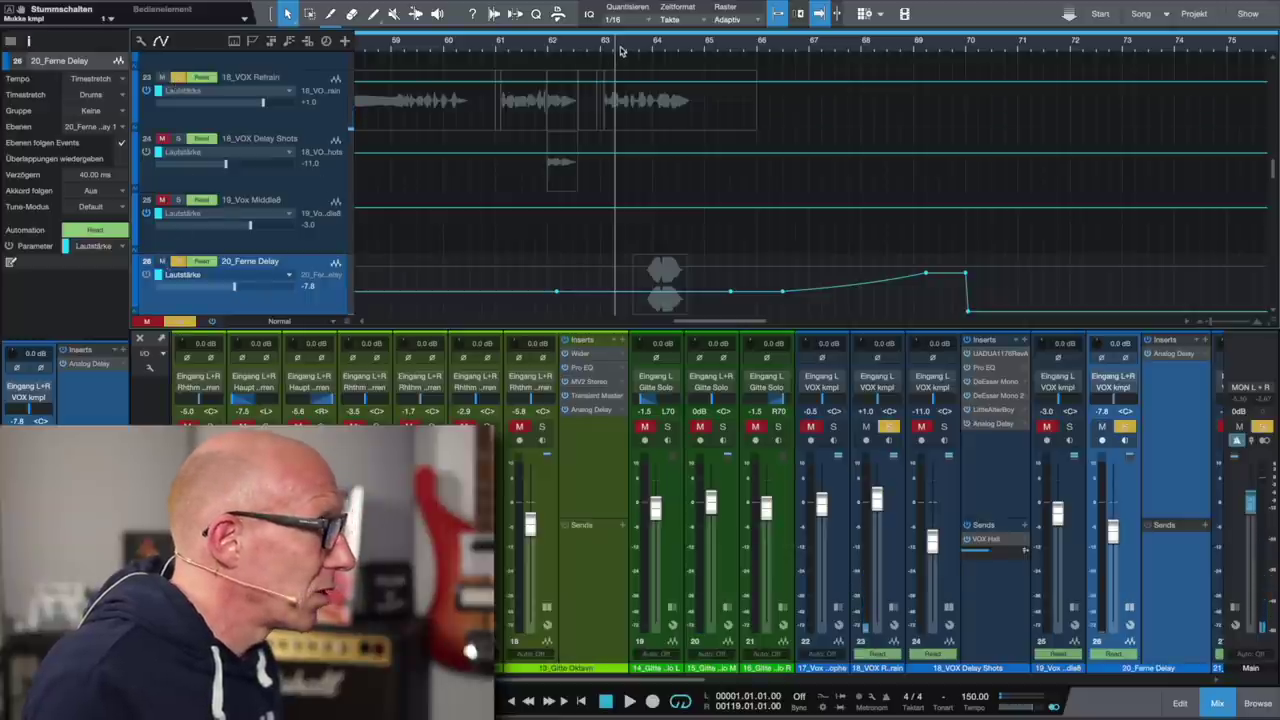
key("space")
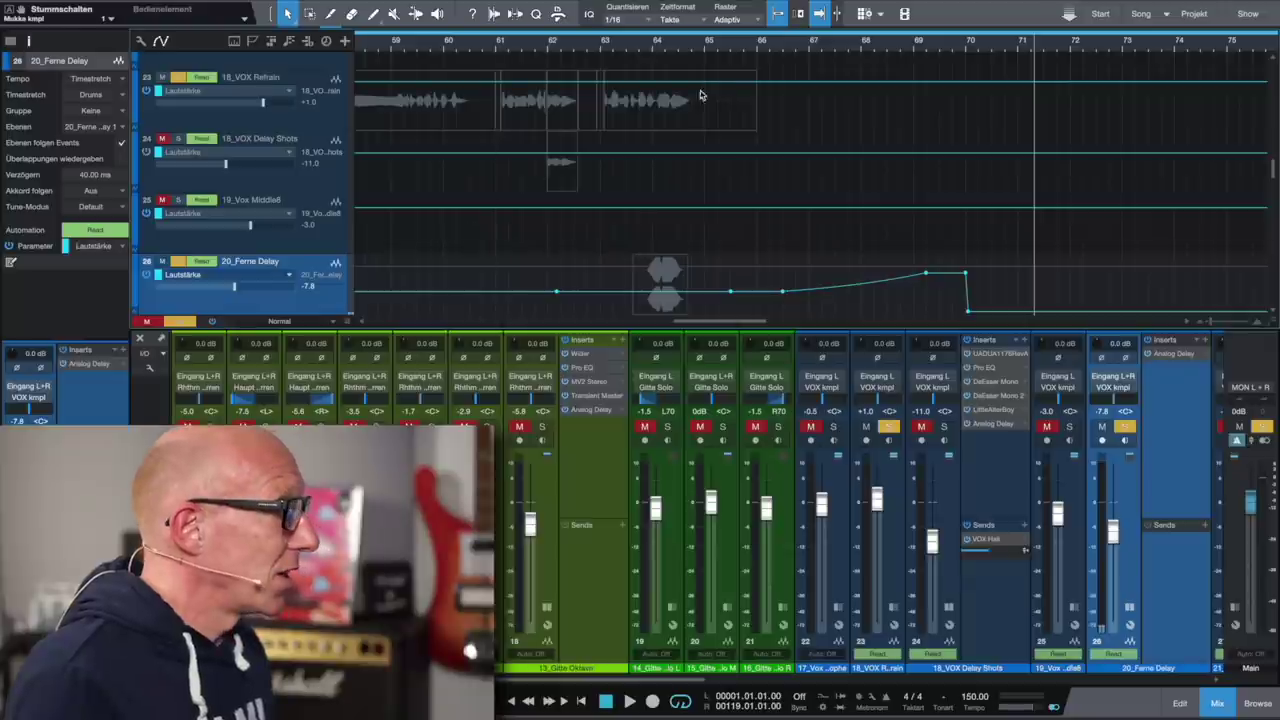
left_click(601, 49)
key("space")
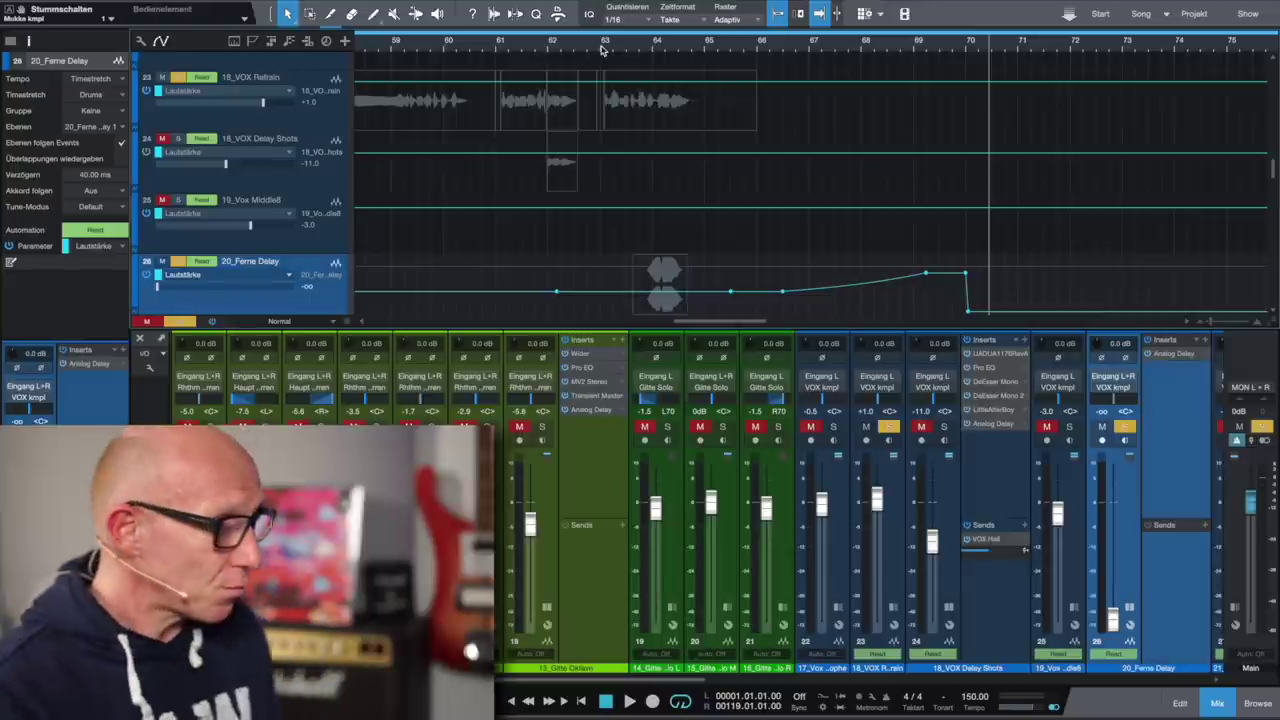
Step: Clear the track solos and briefly mute the VOX kmpl and Mukke kmpl buses in turn, leaving both unmuted
left_click_drag(617, 681, 1170, 681)
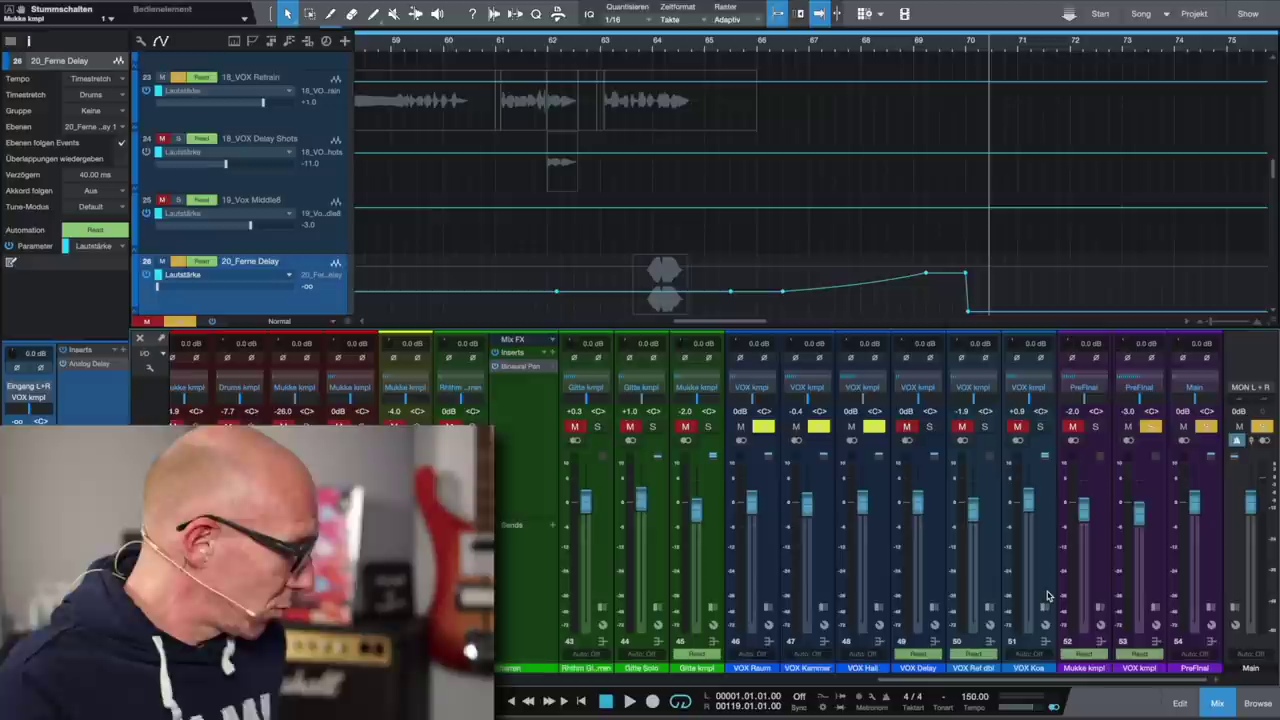
left_click(1129, 427)
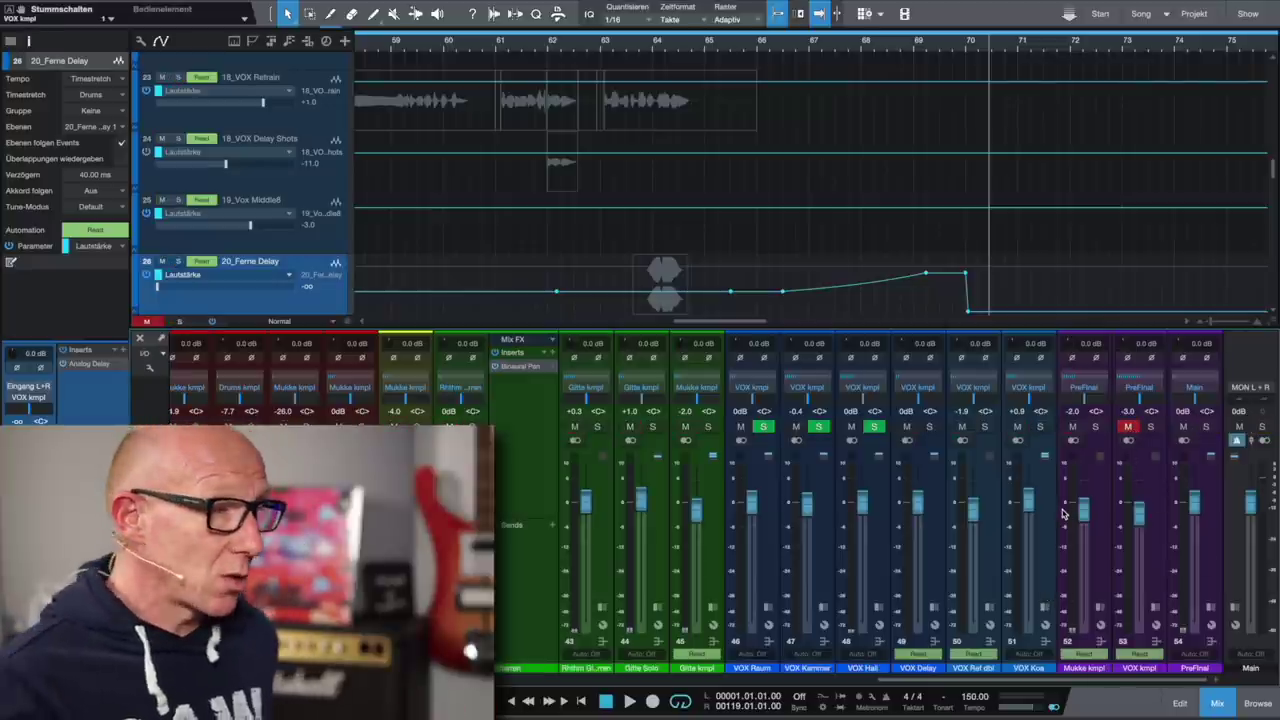
left_click(1128, 427)
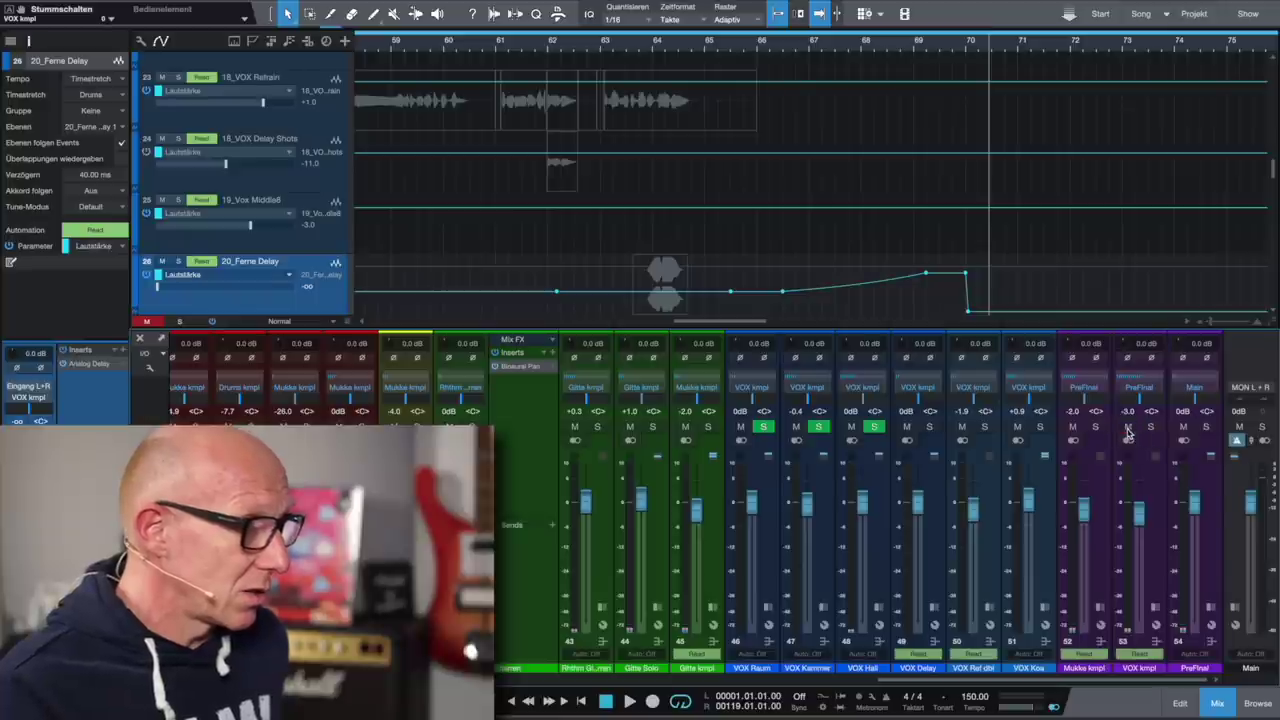
left_click(1072, 427)
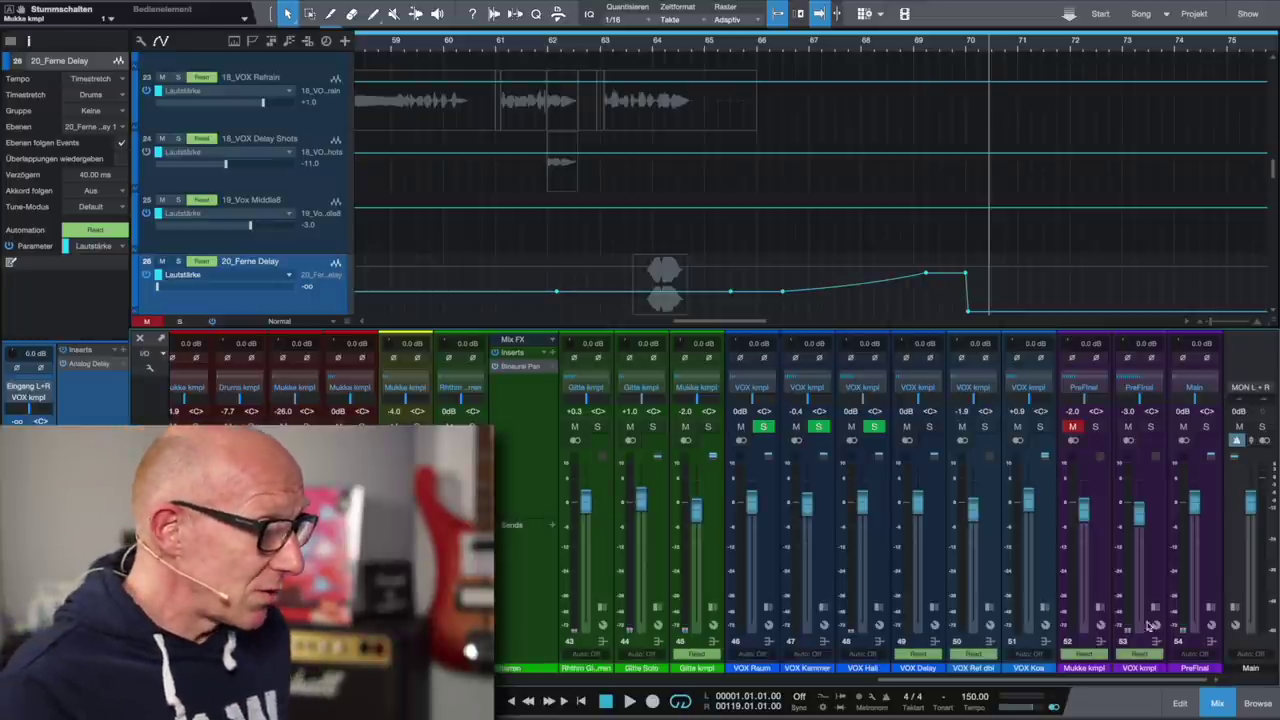
left_click(1093, 570)
left_click(1072, 426)
Step: Examine the volume automation points of the Mukke kmpl bus from the song's start through the later sections
scroll(343, 220, "down", 2)
scroll(421, 228, "down", 6)
scroll(333, 183, "left", 2)
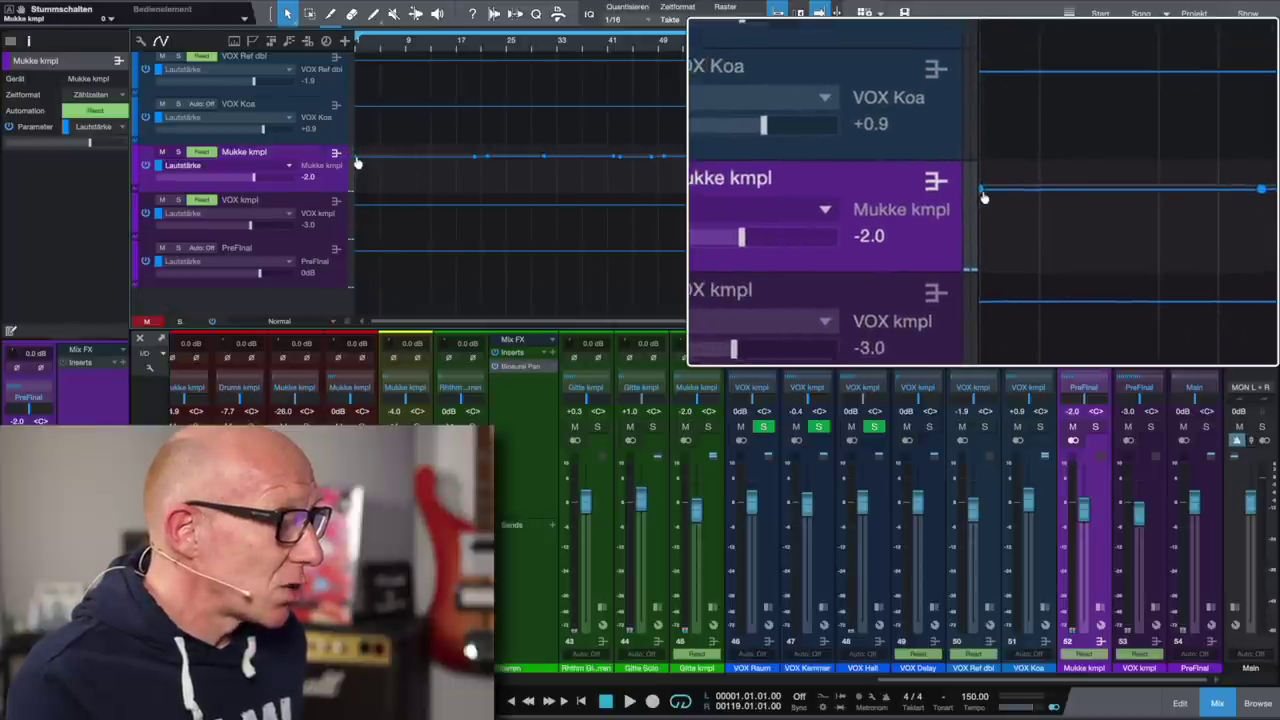
mouse_move(356, 162)
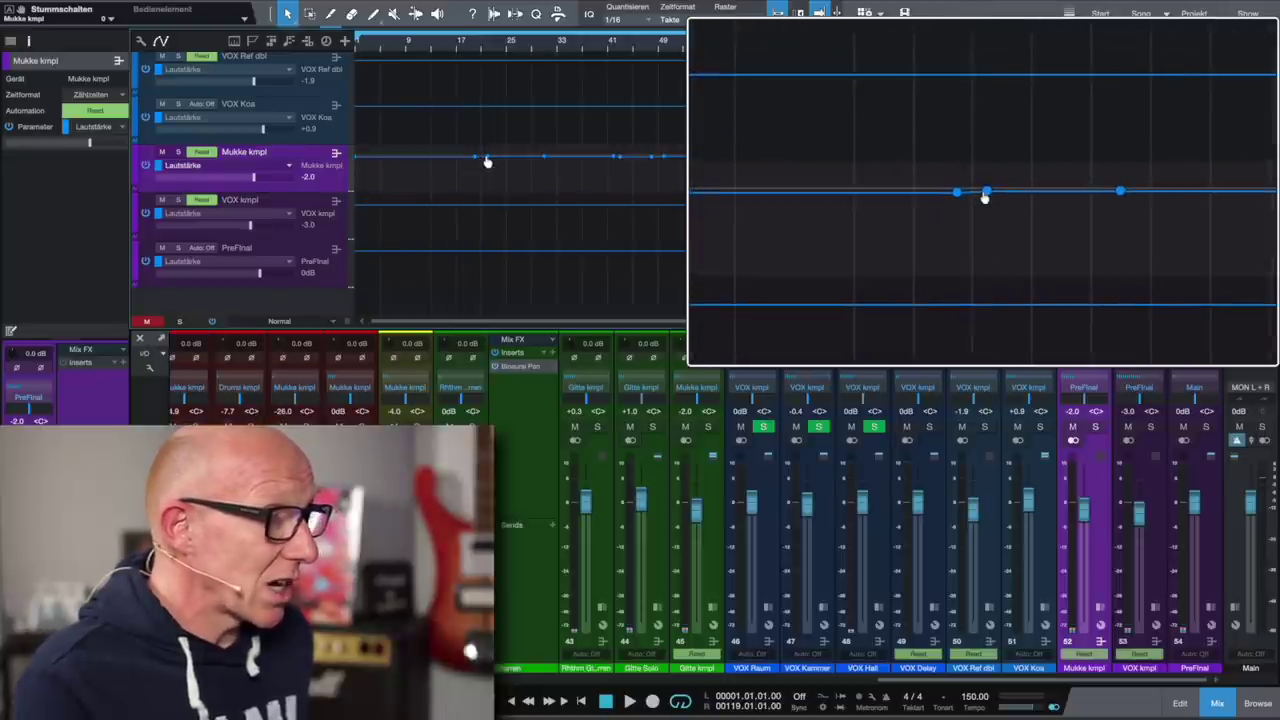
mouse_move(487, 161)
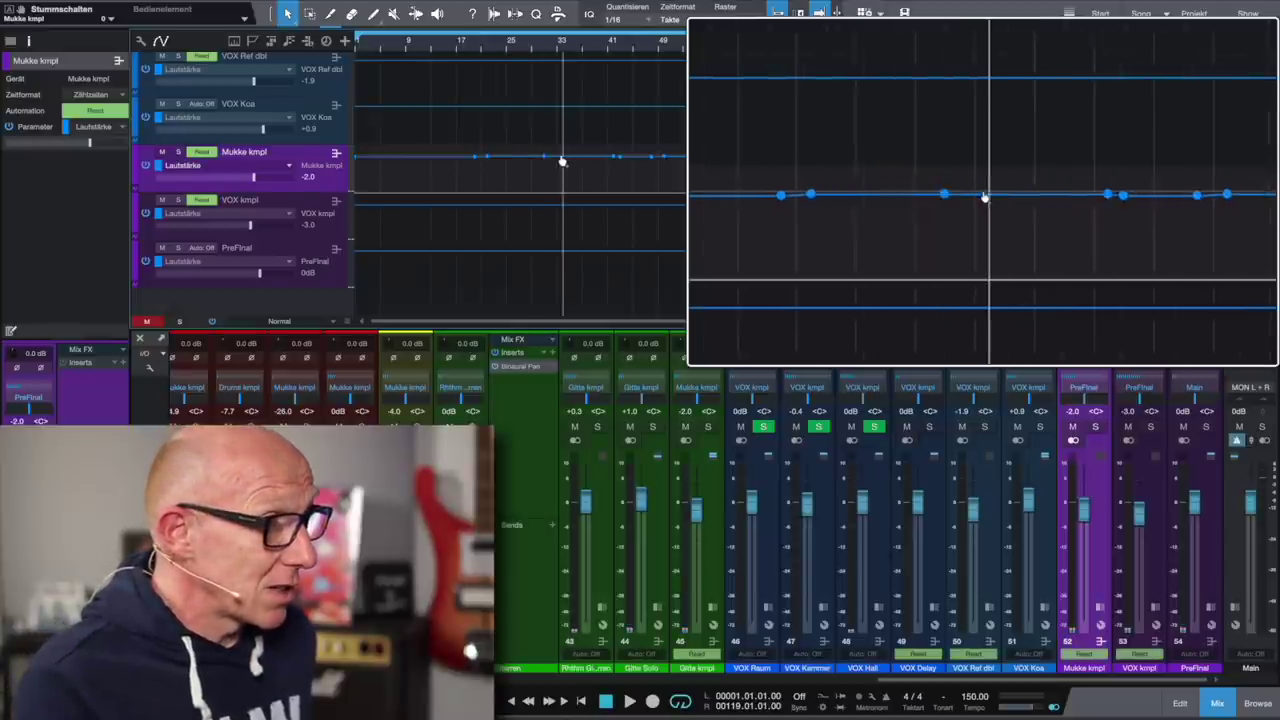
mouse_move(615, 163)
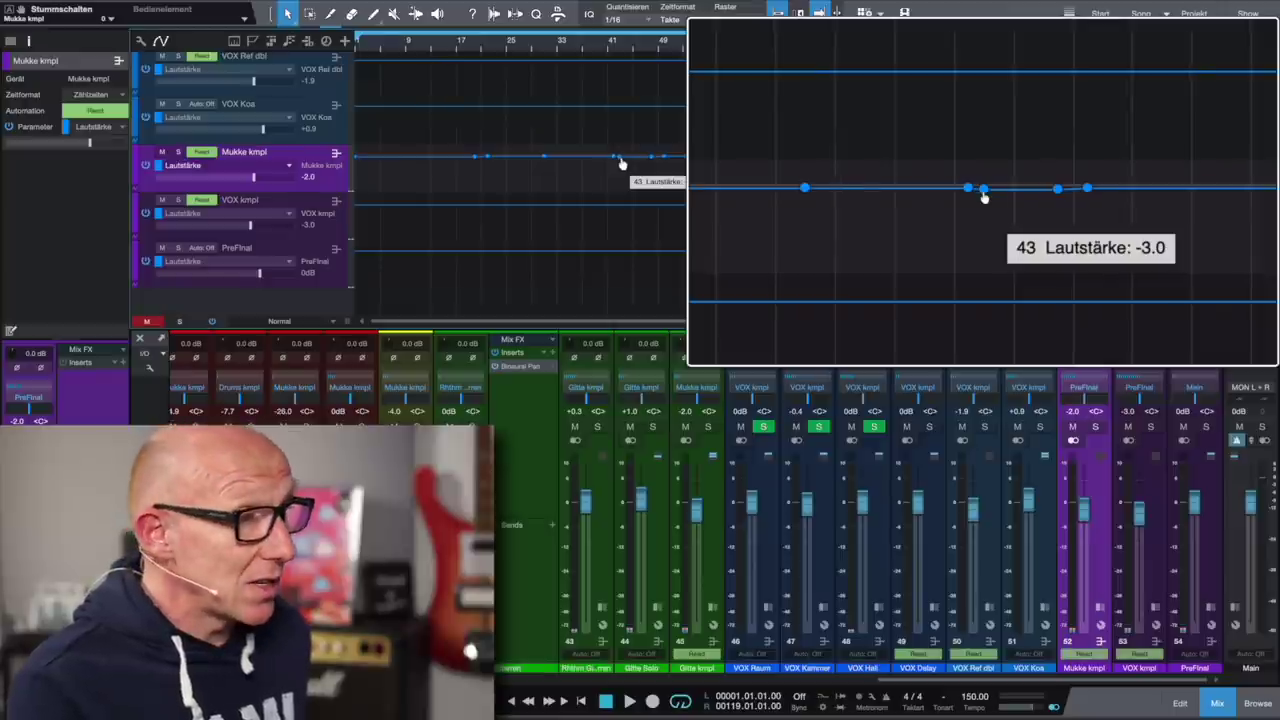
mouse_move(667, 160)
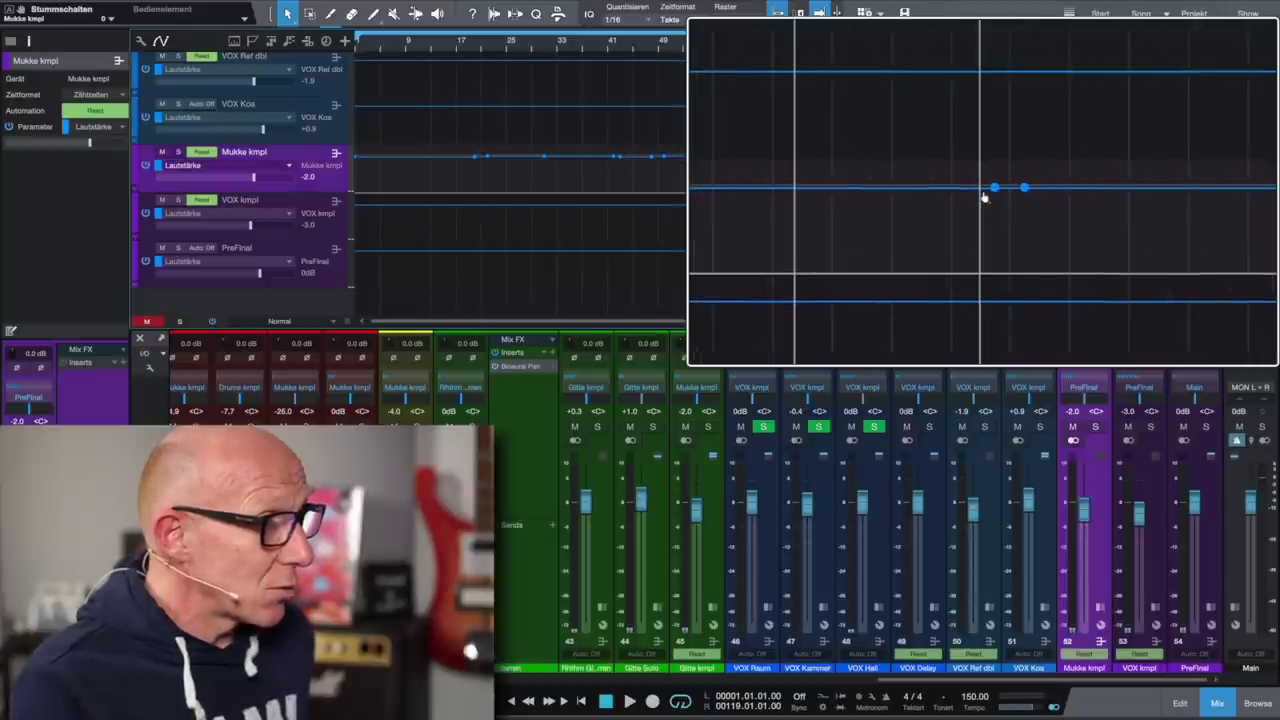
mouse_move(985, 197)
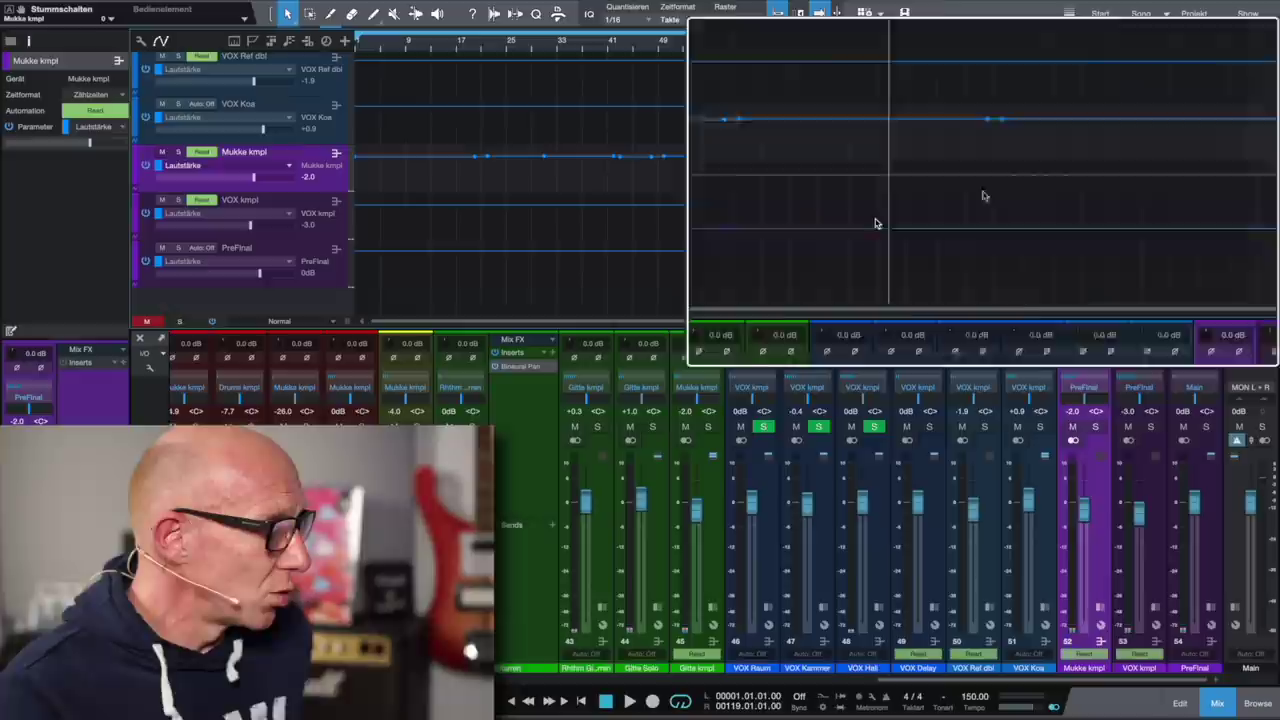
Step: Select the VOX kmpl bus and inspect its volume automation points around bars 83 to 85 in an enlarged track view
left_click(323, 205)
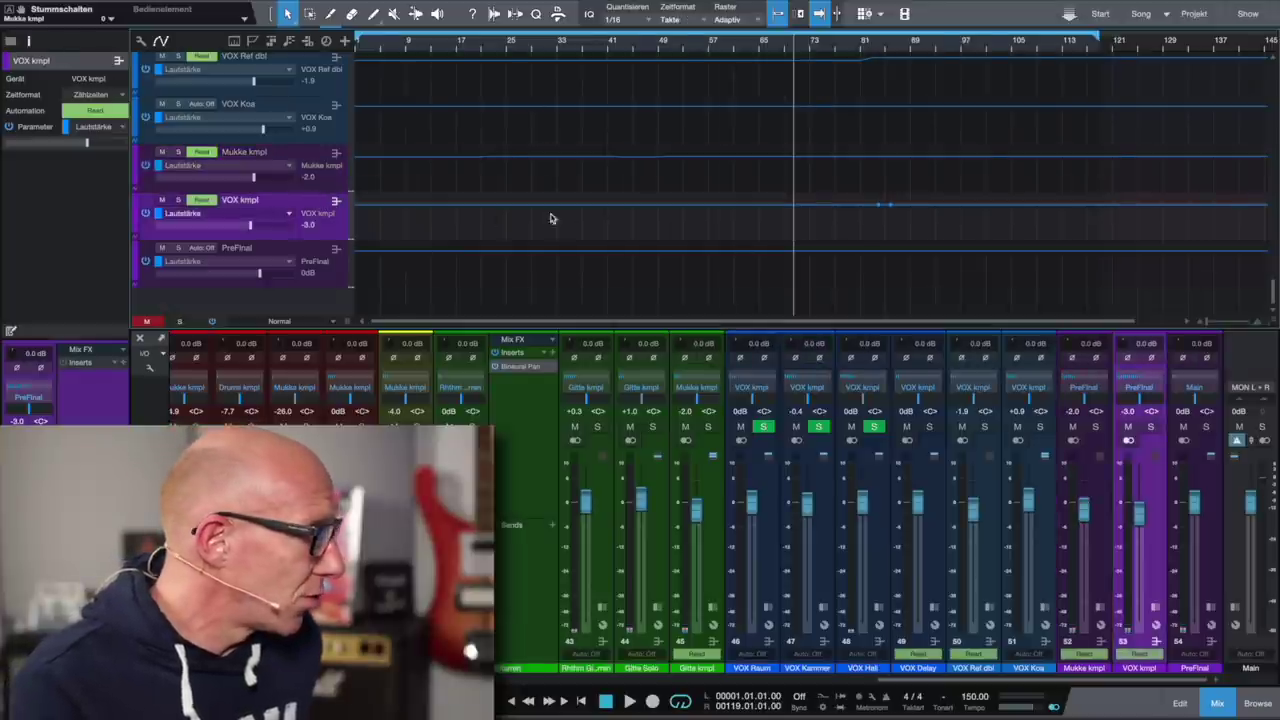
scroll(570, 219, "right", 2)
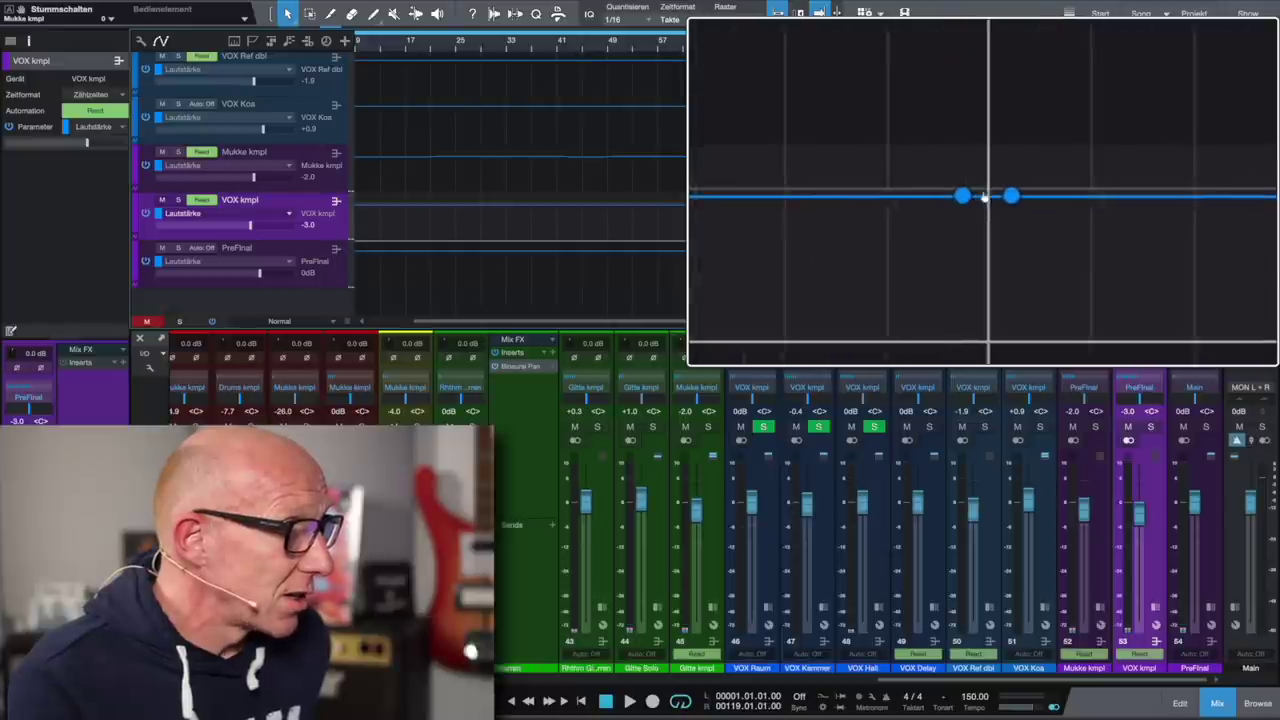
key("z")
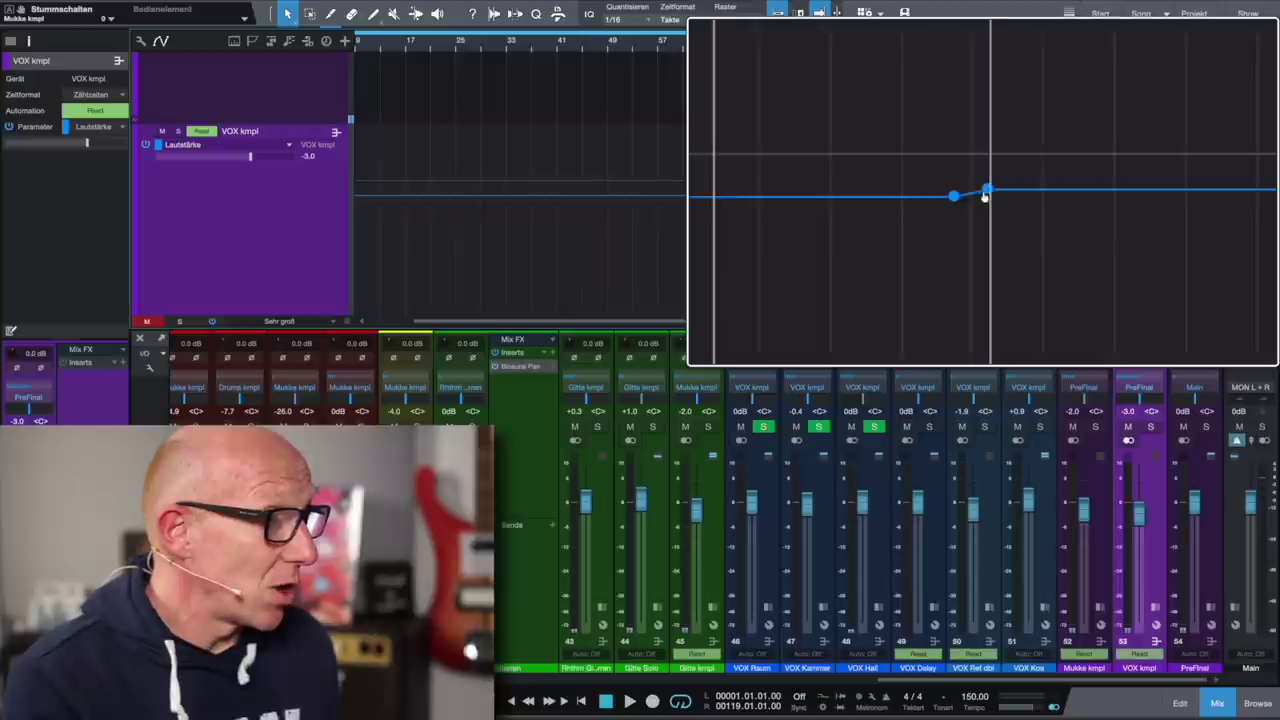
mouse_move(984, 197)
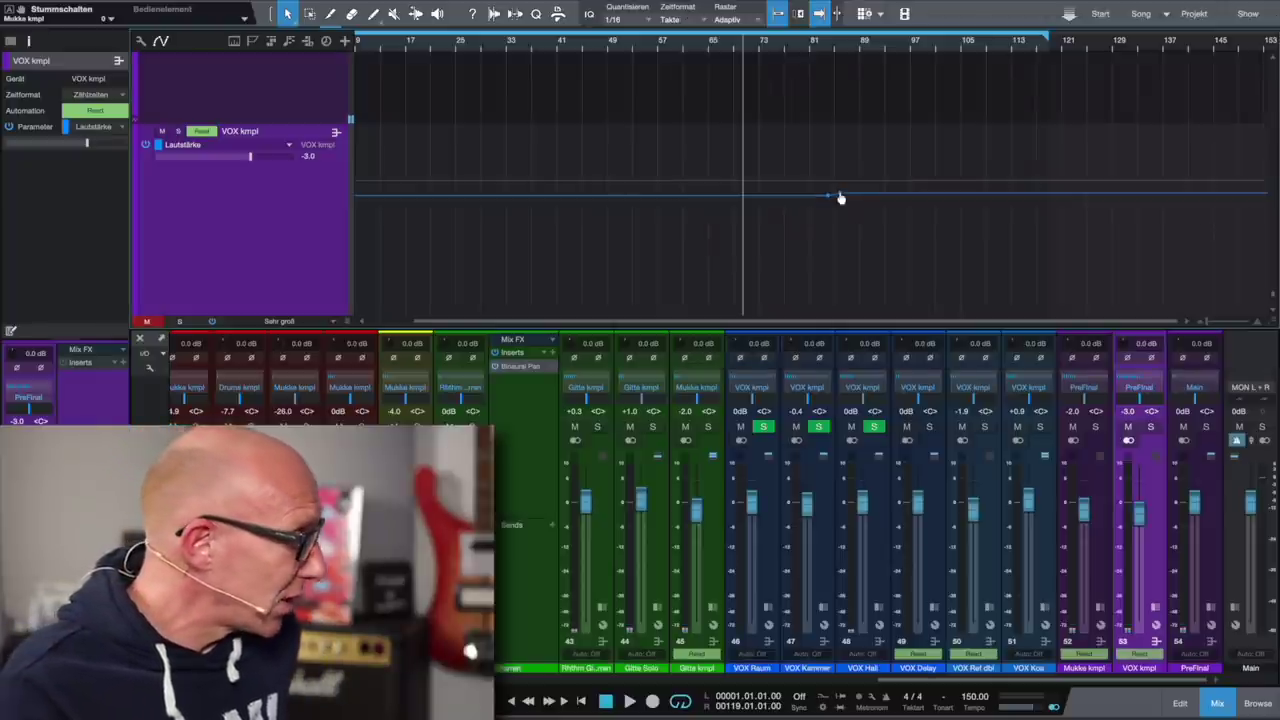
Step: Select the Bass kmpl bus and inspect the volume automation points around bar 6
left_click(405, 387)
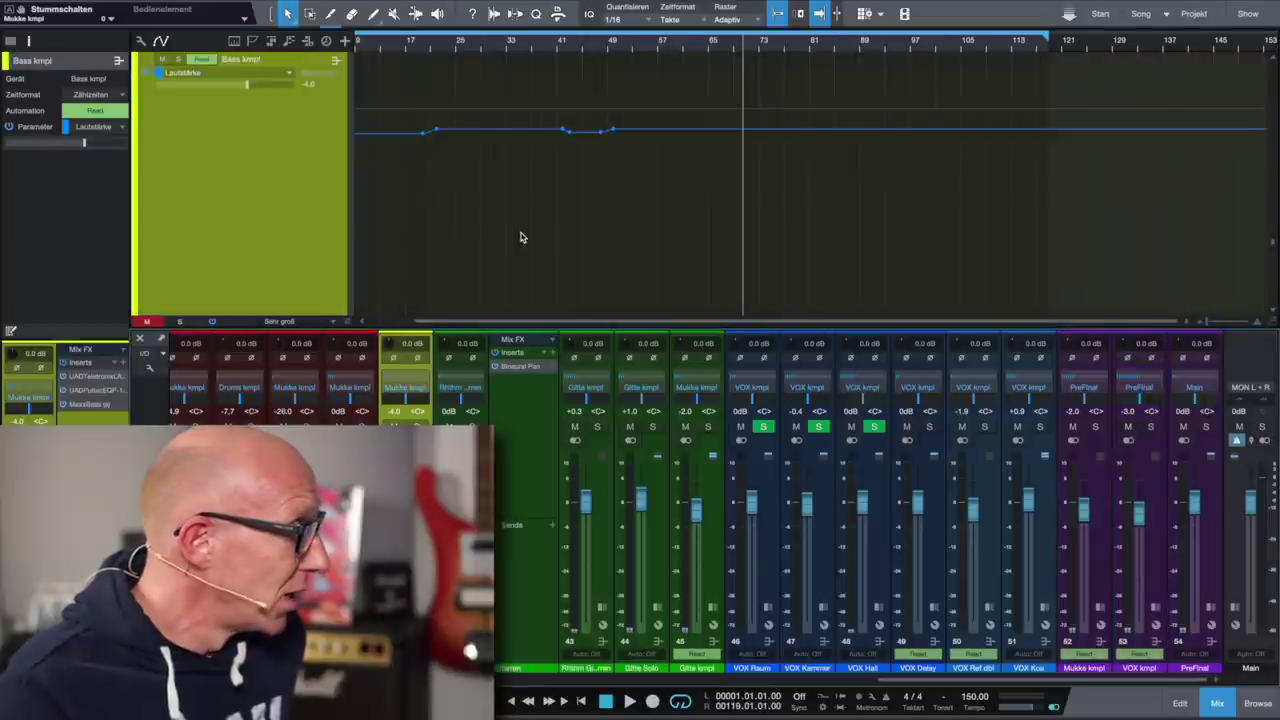
scroll(520, 237, "left", 2)
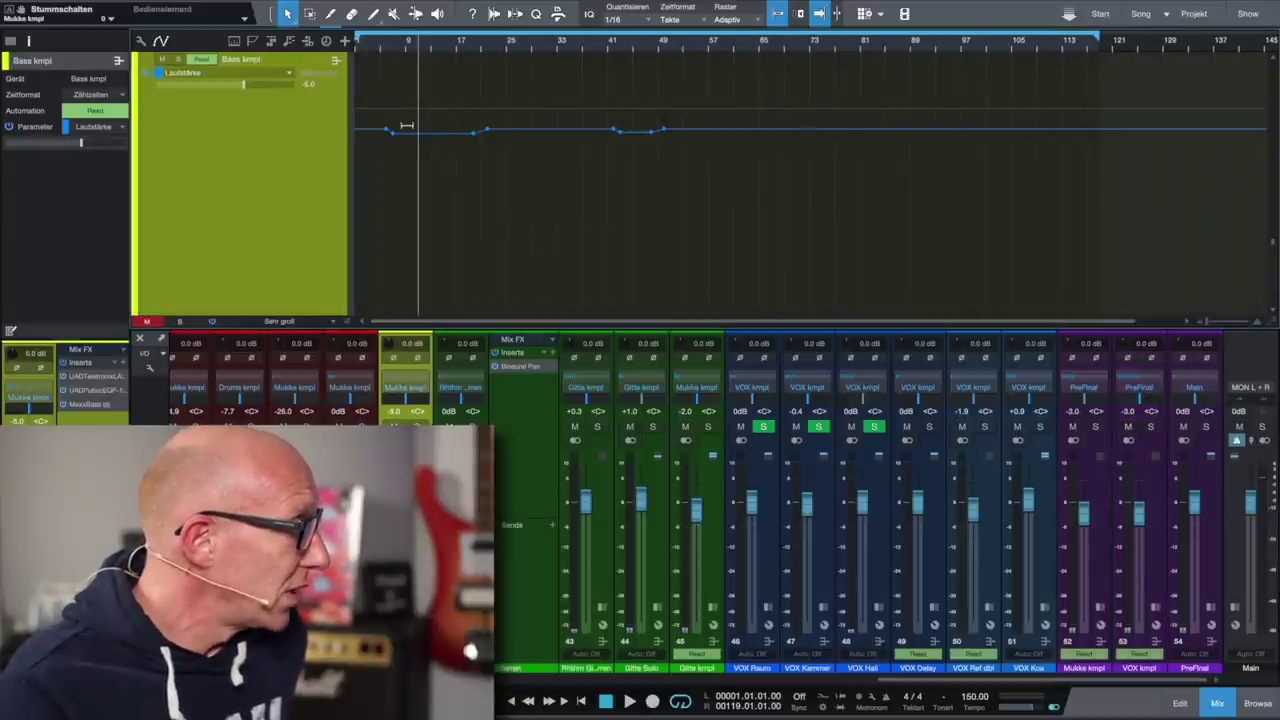
left_click_drag(391, 131, 392, 134)
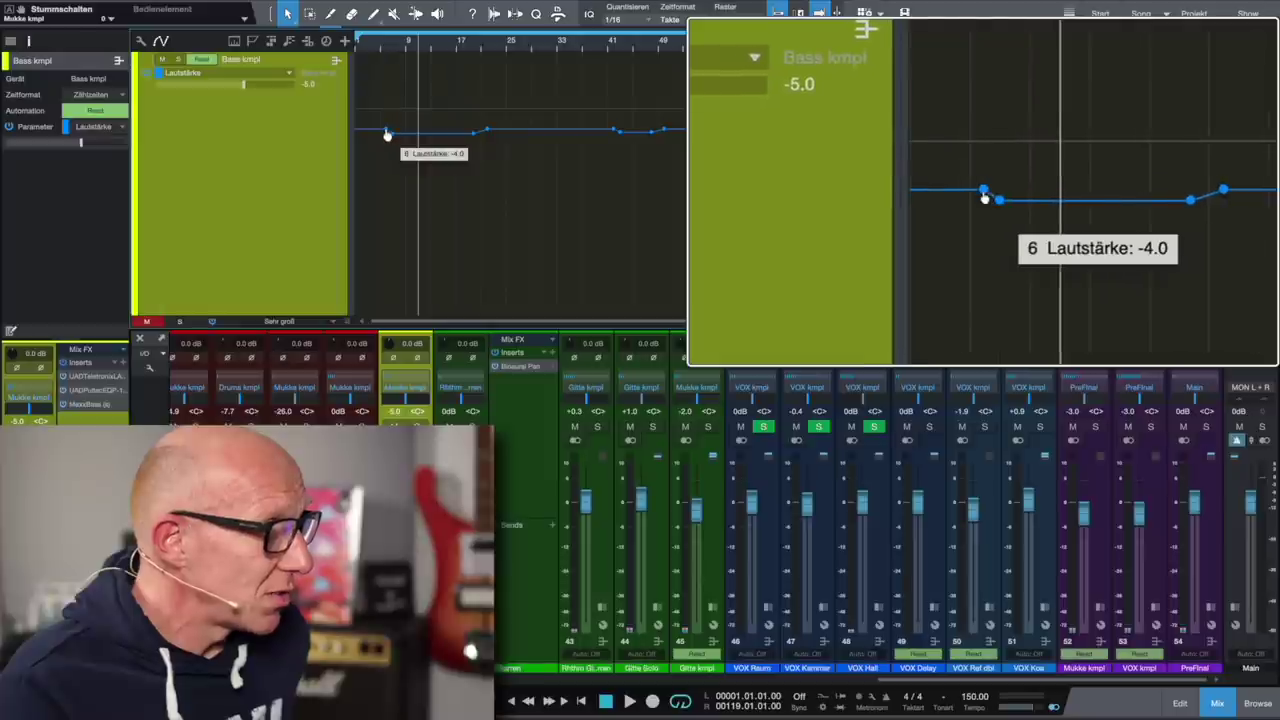
mouse_move(393, 139)
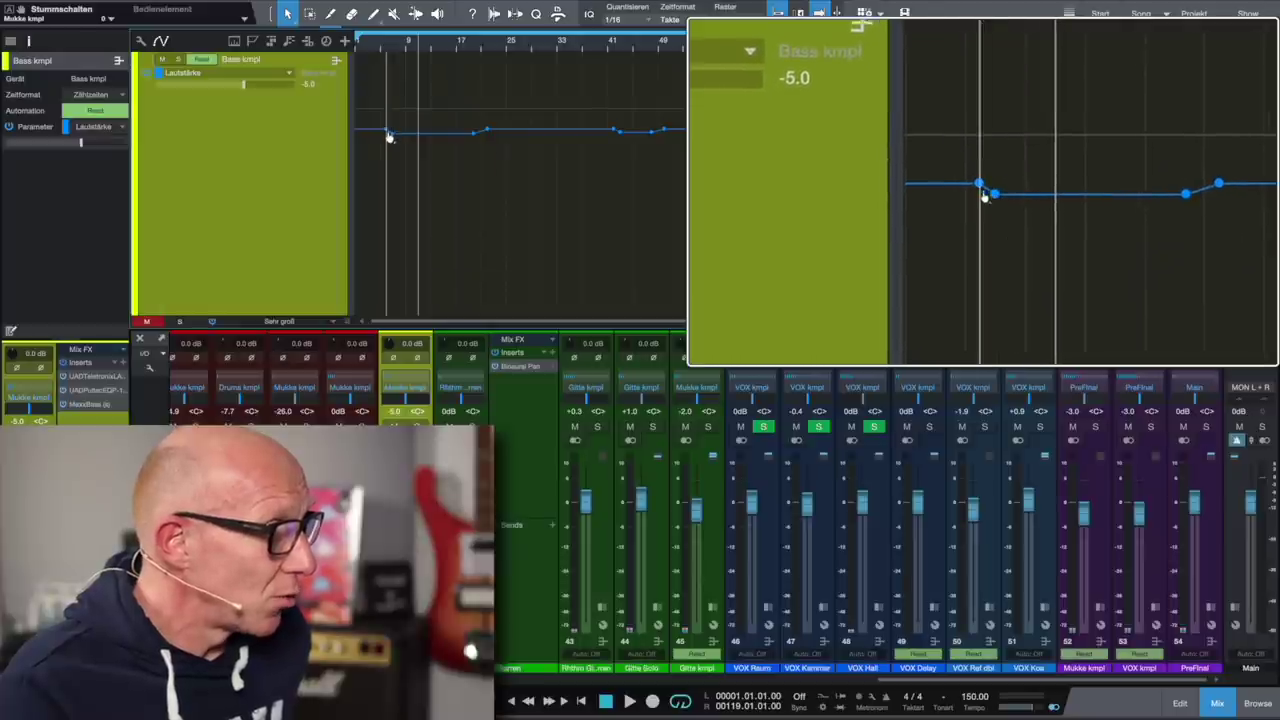